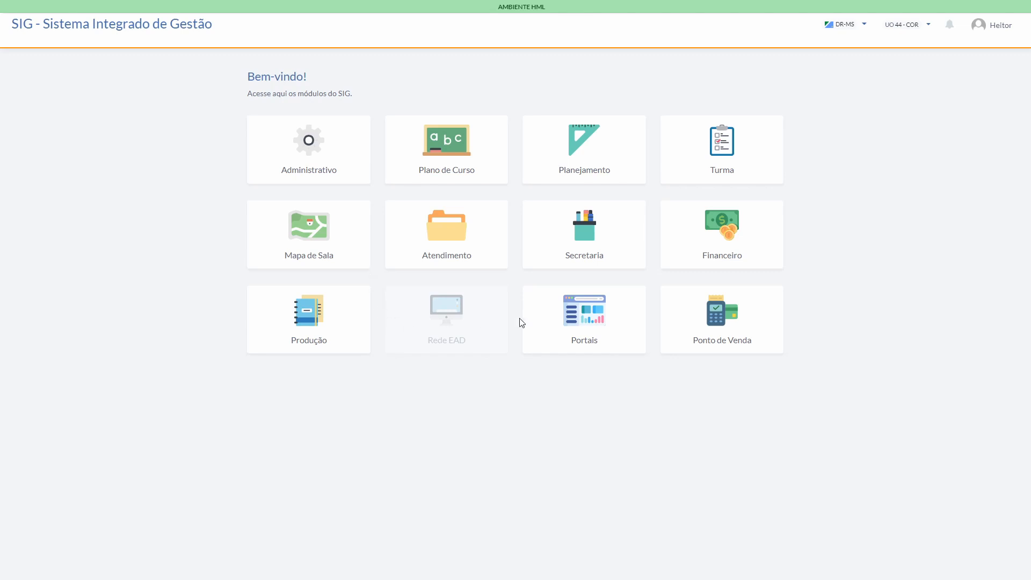
Step: In Secretaria's class diaries, filter by class code 2020.44.23 and open the Pregão eletrônico e presencial diary for editing
click(563, 250)
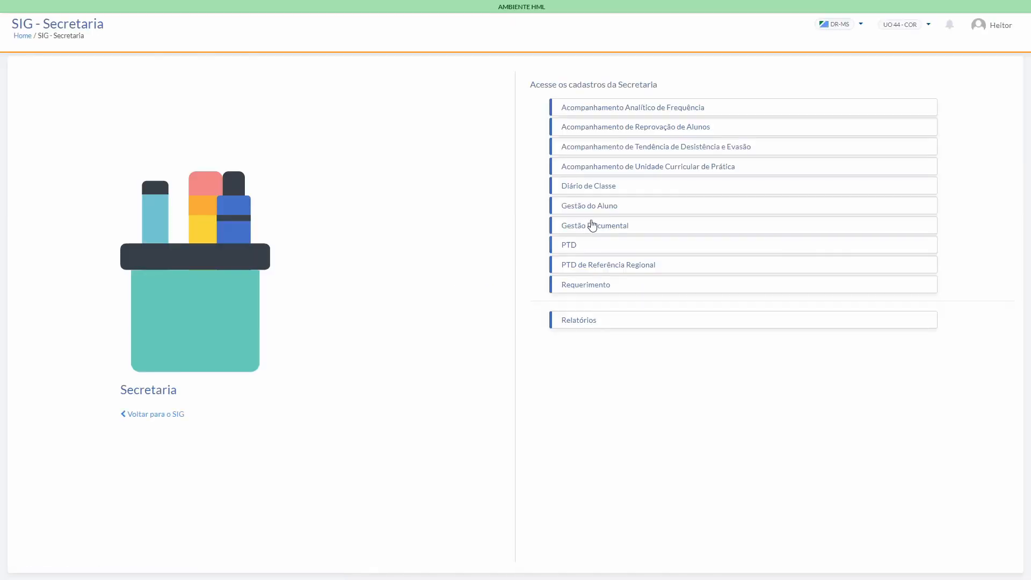
click(589, 192)
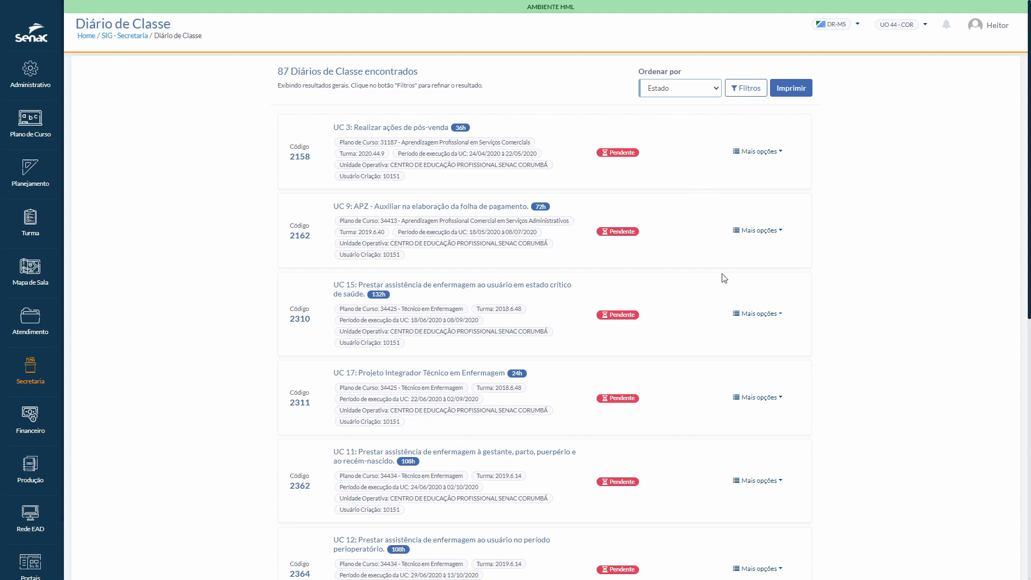
click(747, 88)
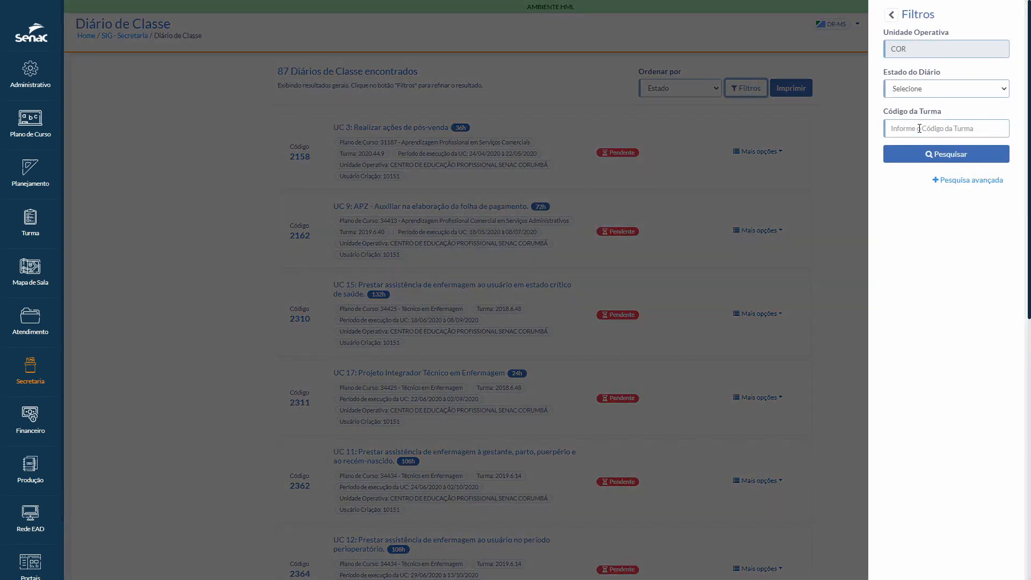
click(920, 129)
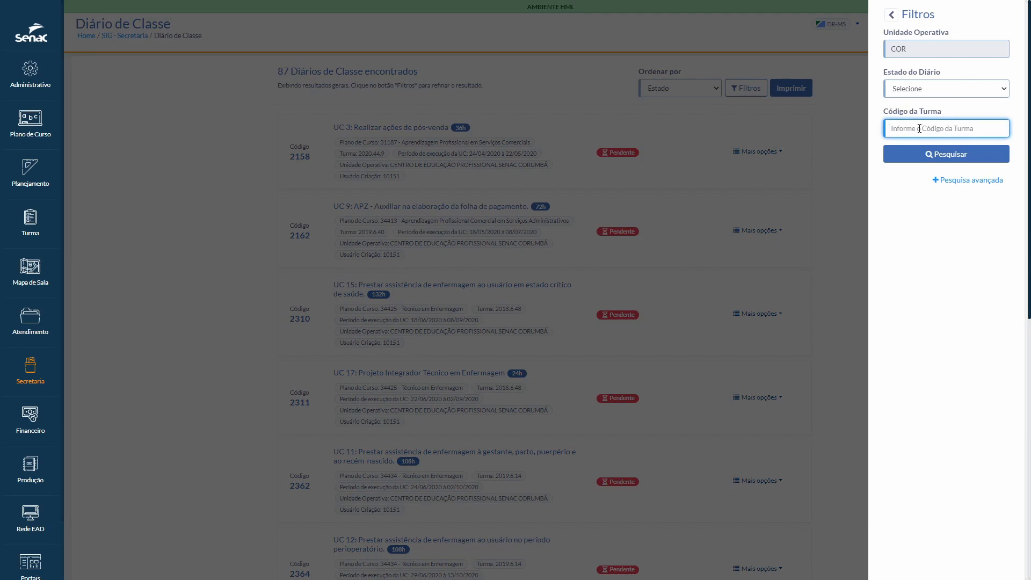
text(2020.44.23)
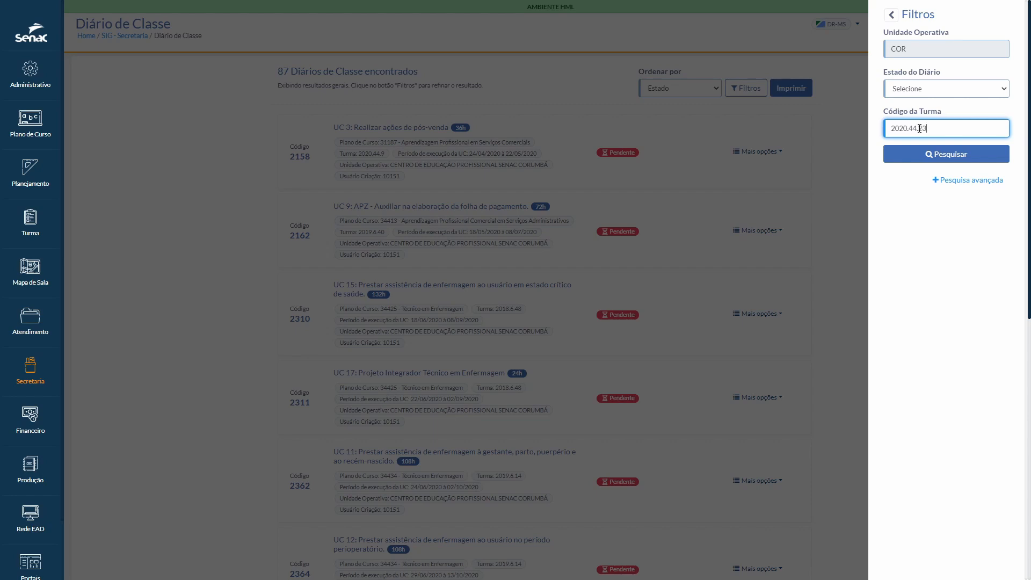
click(935, 154)
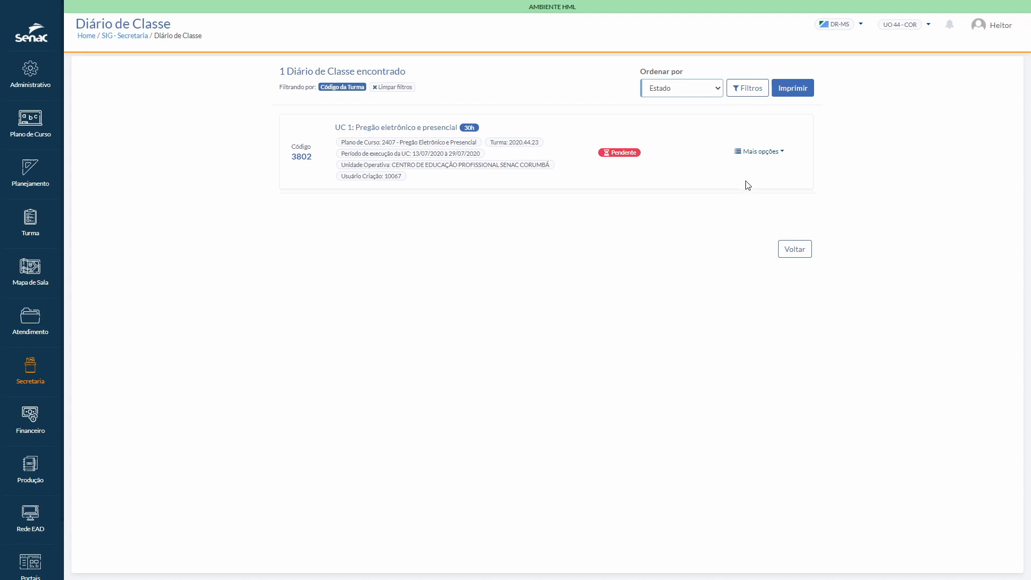
click(759, 154)
click(754, 171)
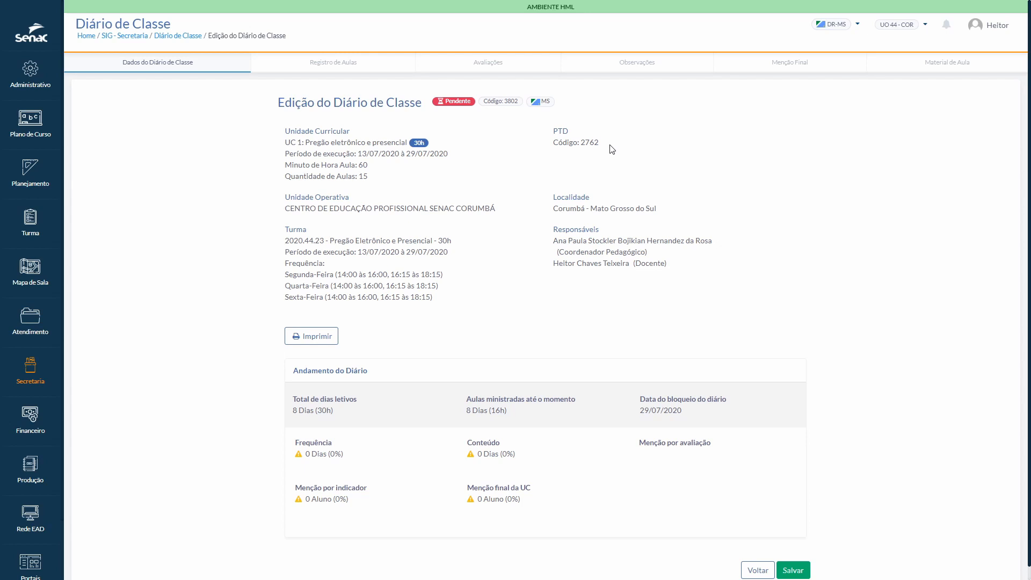
Step: Switch to the other Secretaria page, open the PTD list and filter it by the state Aprovado
key(ctrl+Tab)
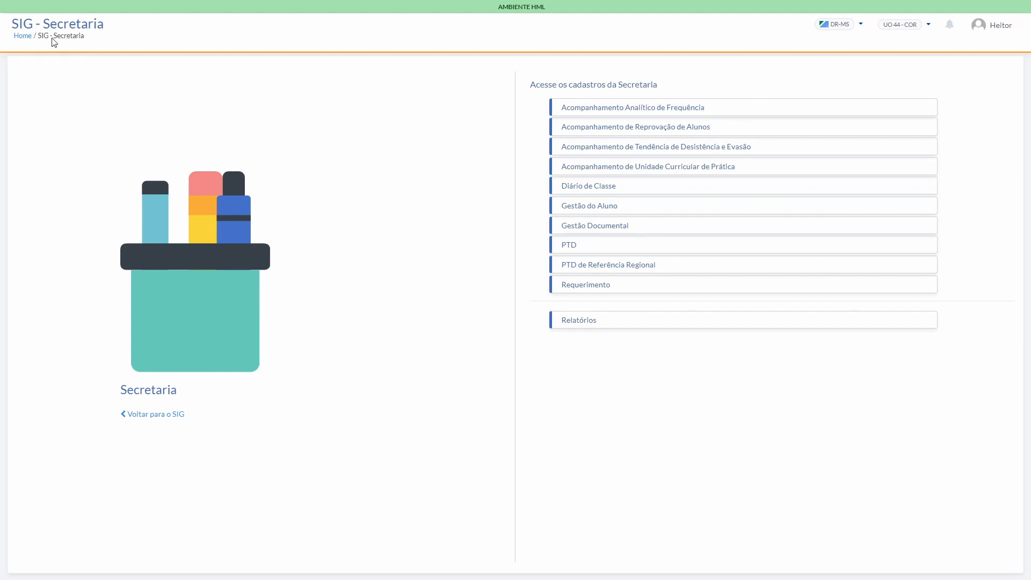
click(570, 251)
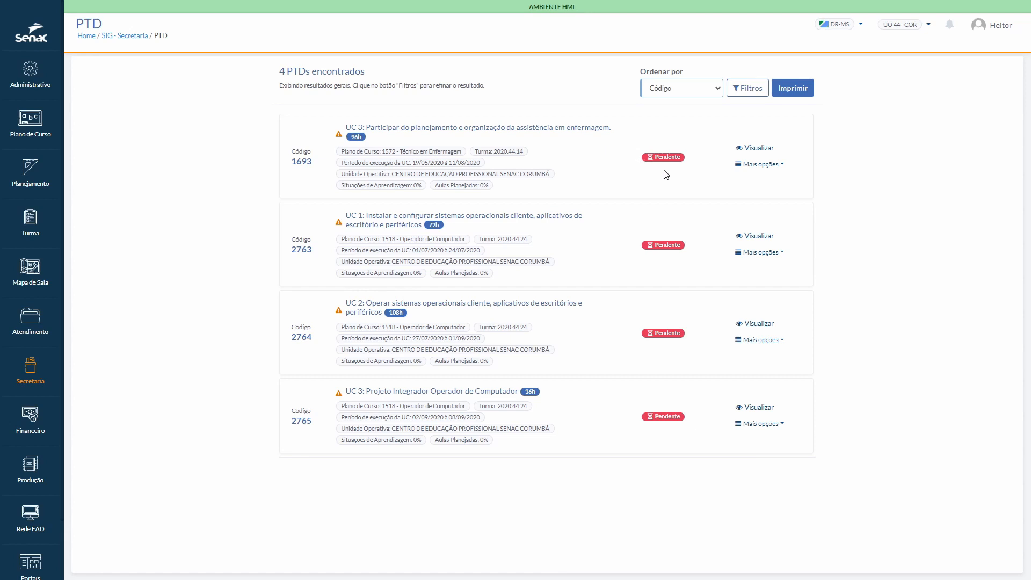
click(744, 93)
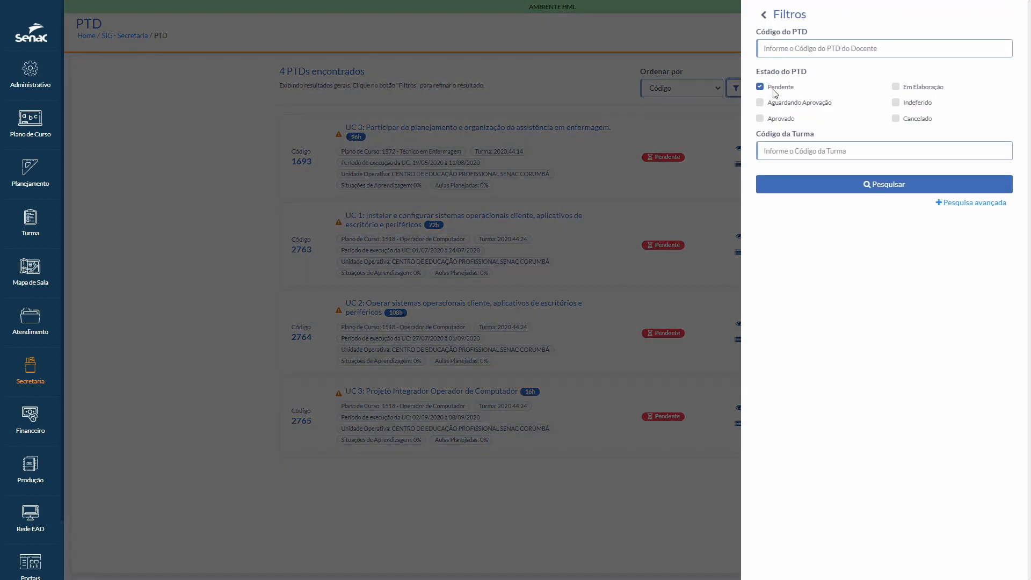
click(762, 122)
click(790, 184)
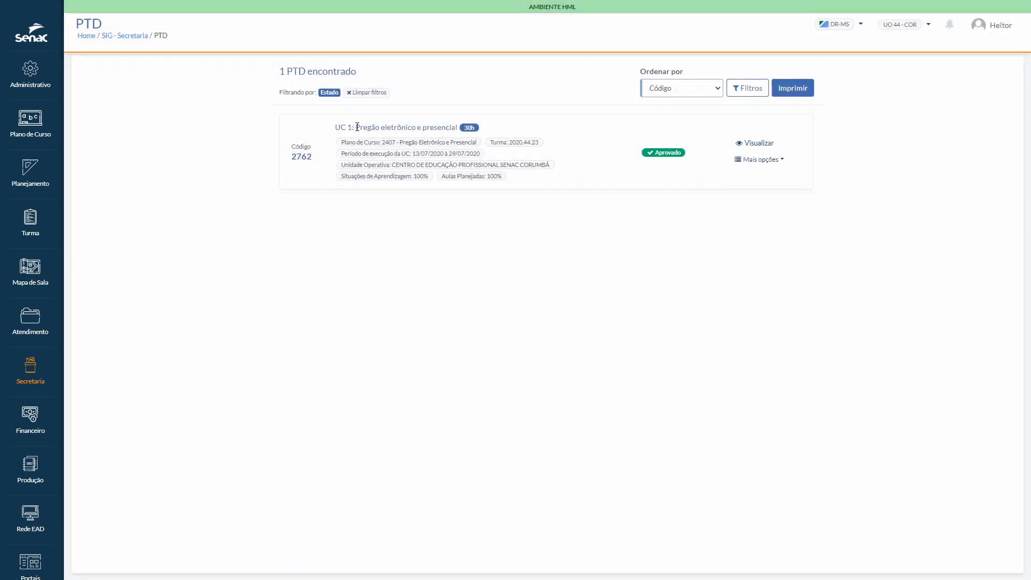
Step: View the approved Pregão eletrônico e presencial PTD, checking its learning situations, the Aula 1 lesson plan and its general data
drag(356, 127, 461, 127)
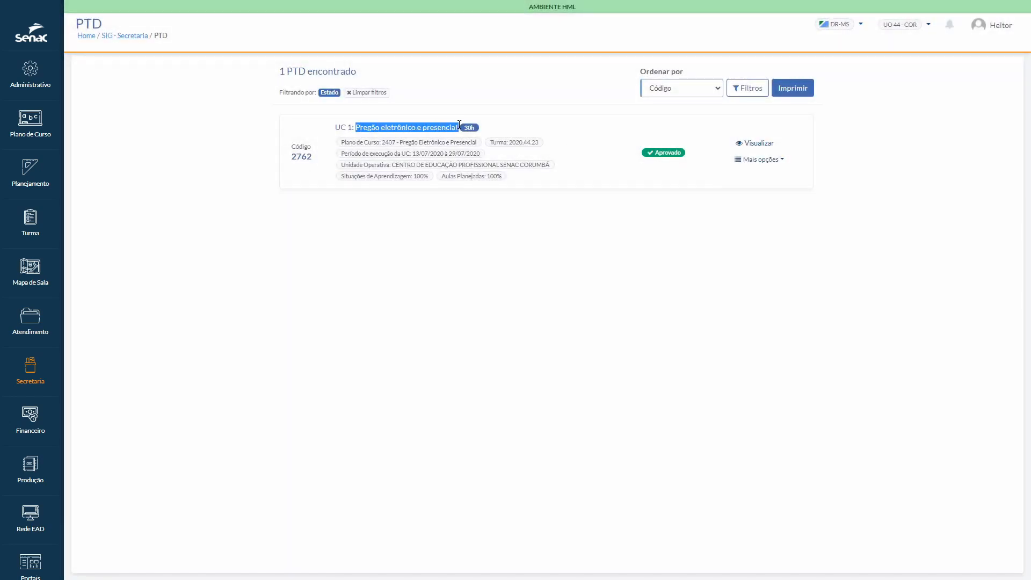
click(581, 143)
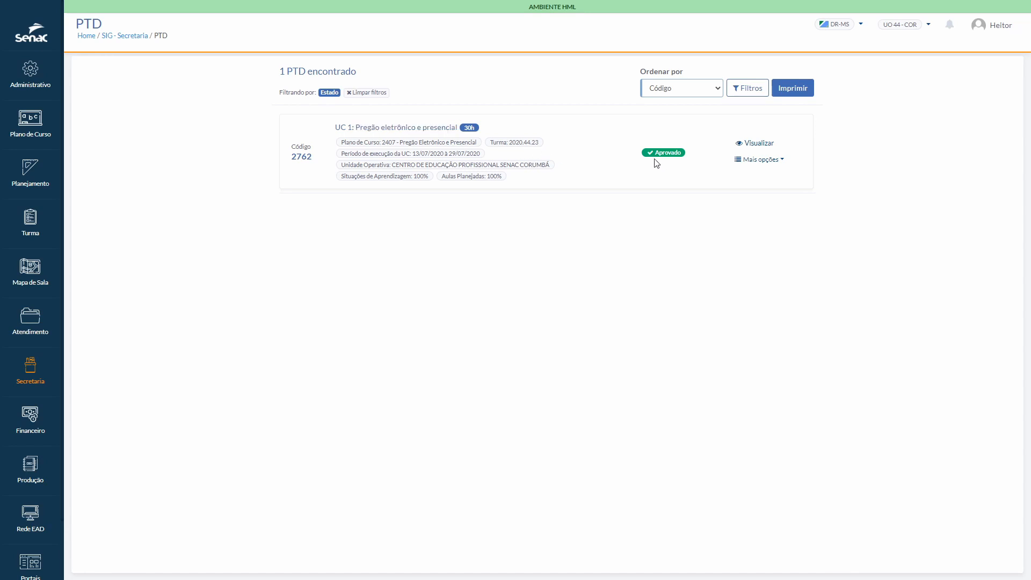
click(755, 144)
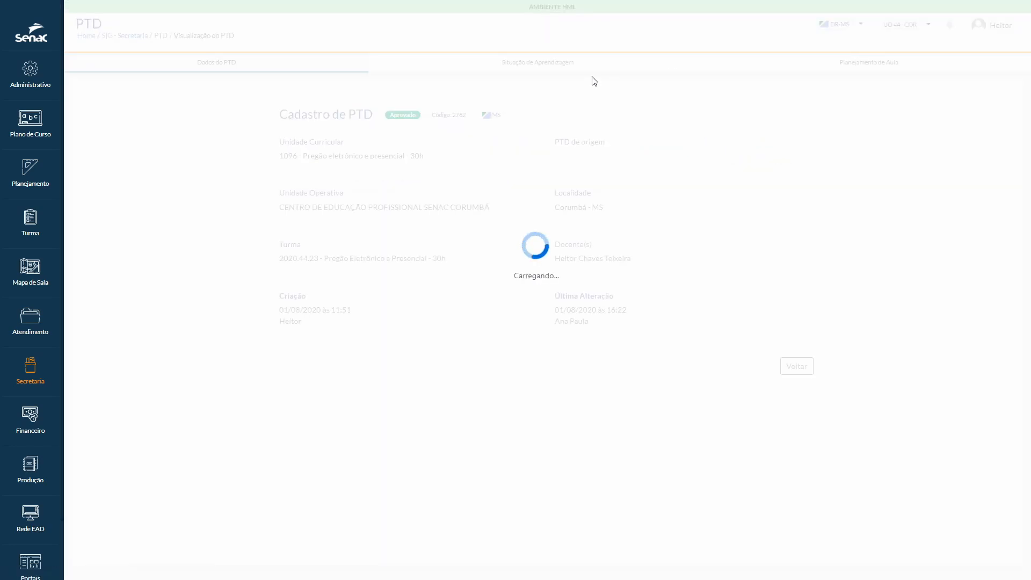
click(550, 67)
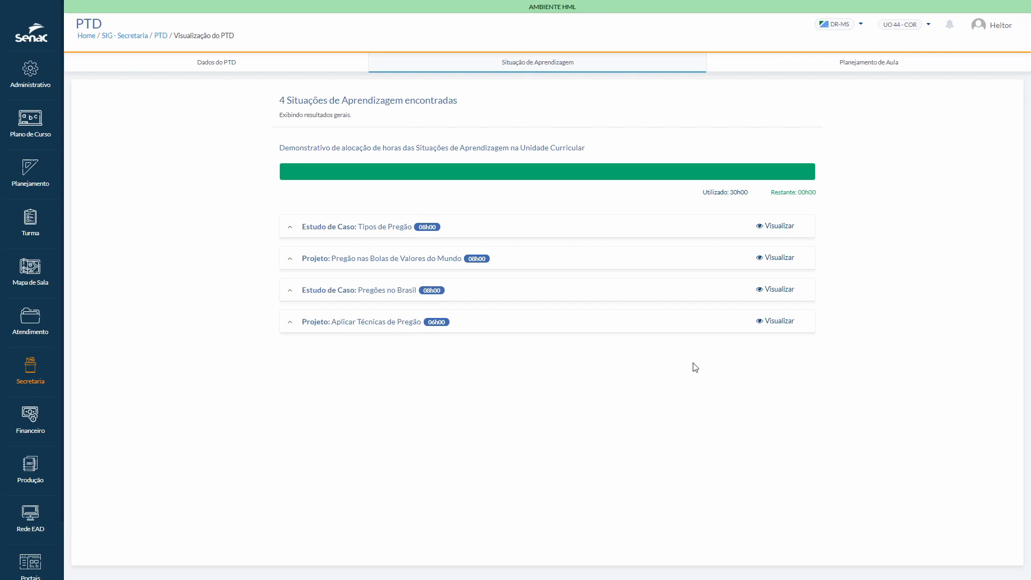
click(843, 69)
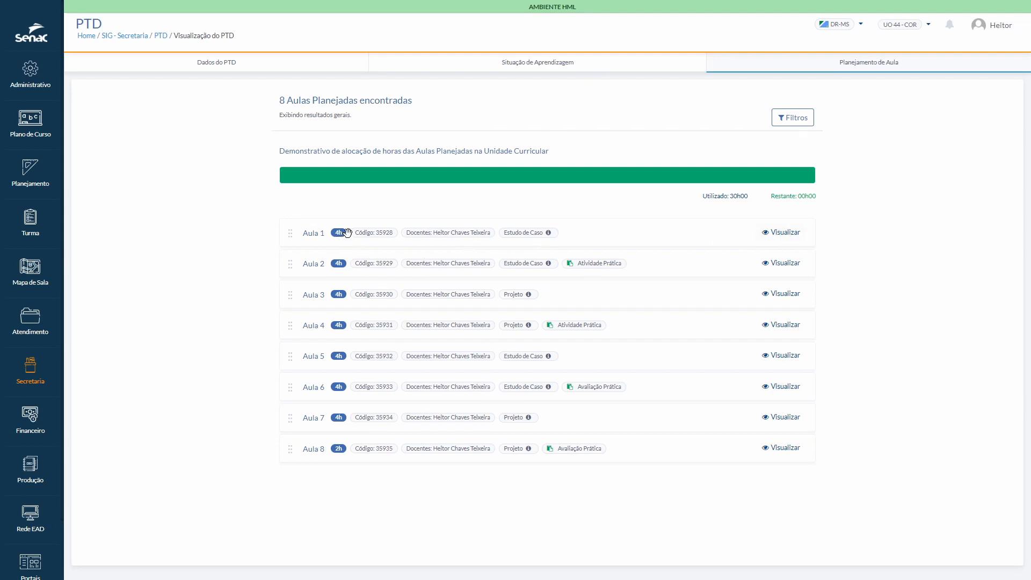
click(798, 234)
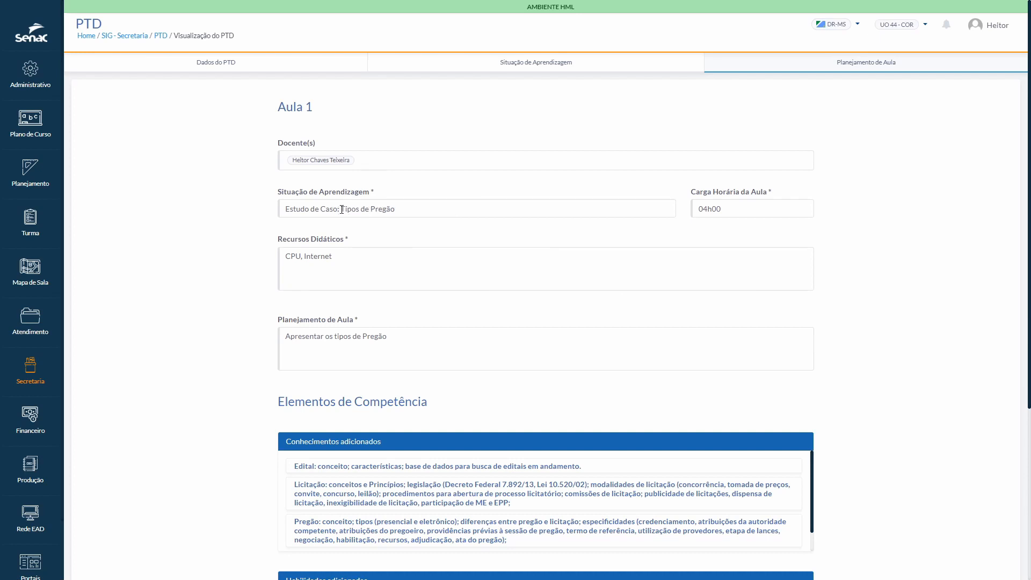
drag(343, 209, 398, 211)
click(553, 71)
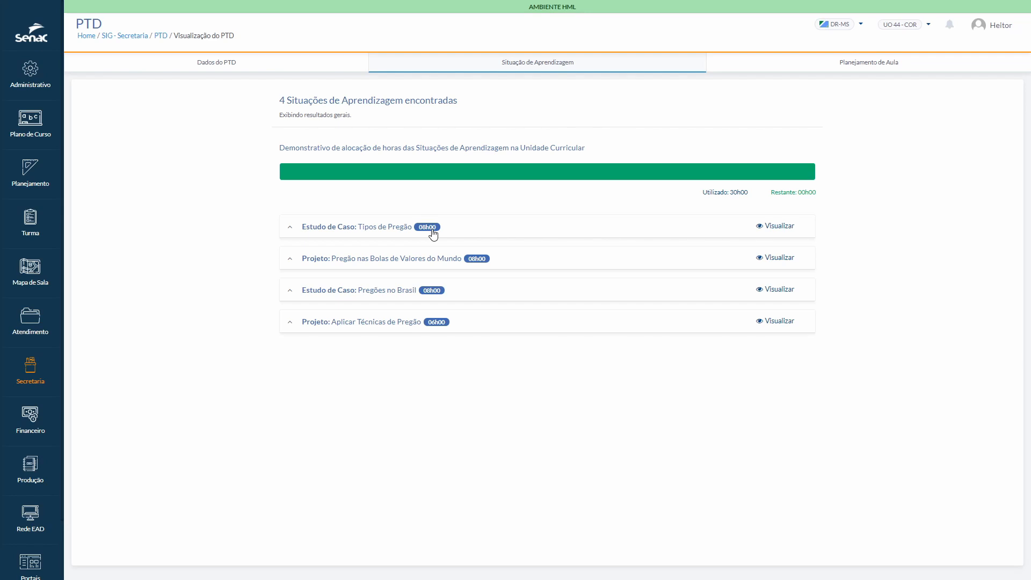
click(214, 64)
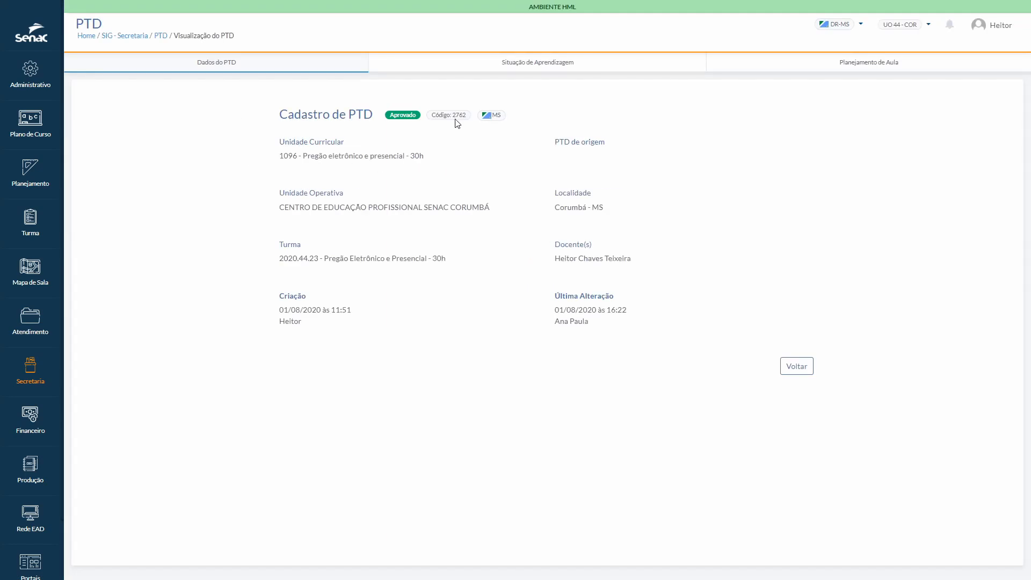
Step: Return to the class diary, check the code of its linked PTD and save the diary
key(ctrl+Tab)
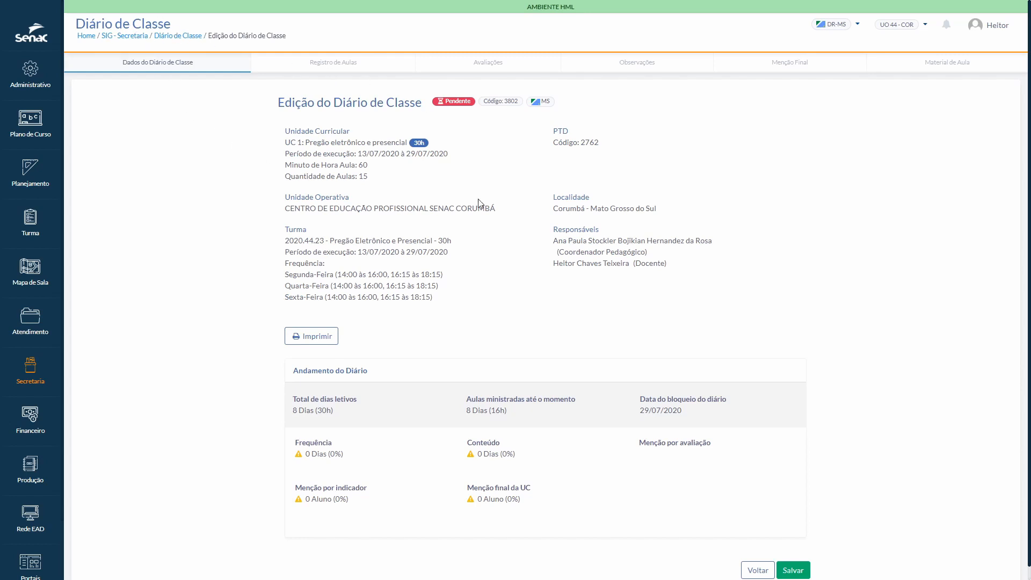
double_click(582, 141)
click(612, 157)
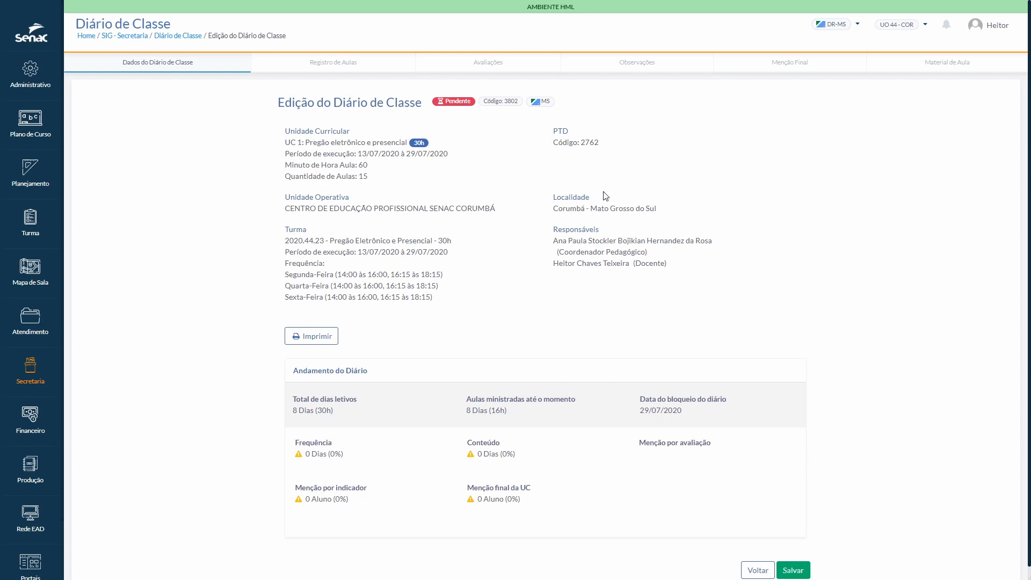
click(793, 569)
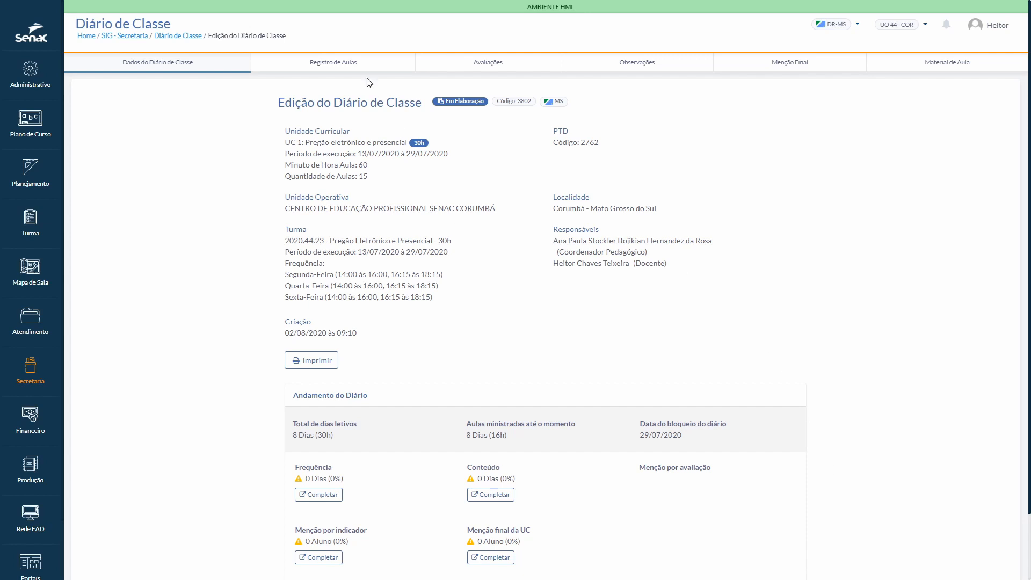
Step: Open the content of Aula 1 from the diary's lesson register and review its resources, content and competence elements
click(332, 66)
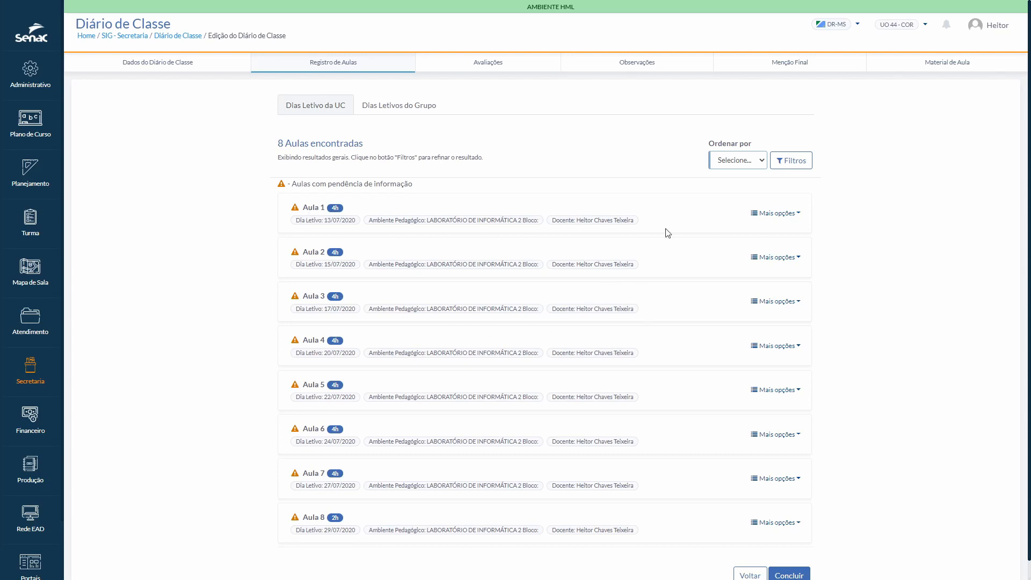
click(777, 216)
click(765, 234)
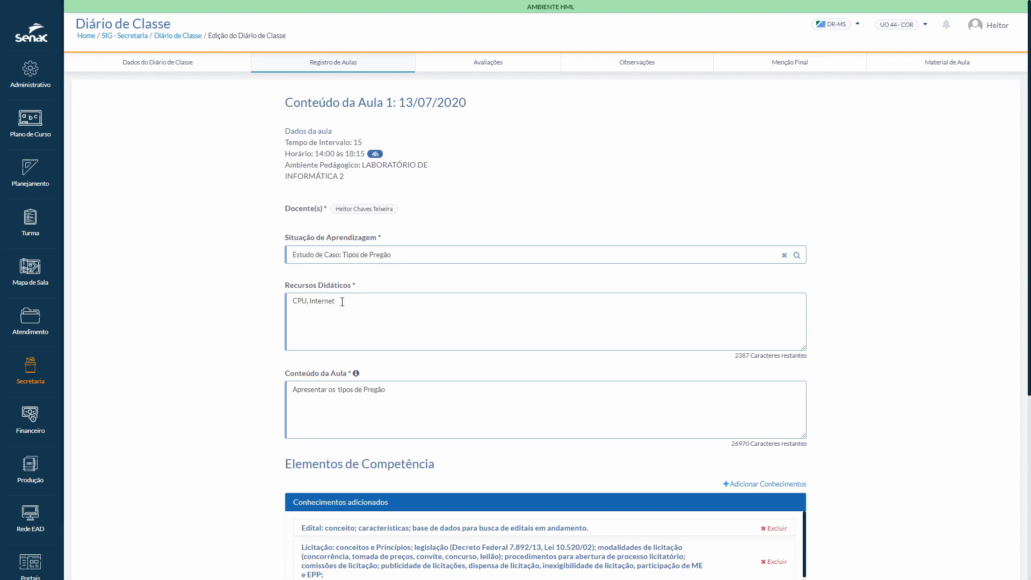
scroll(349, 315, down, 3)
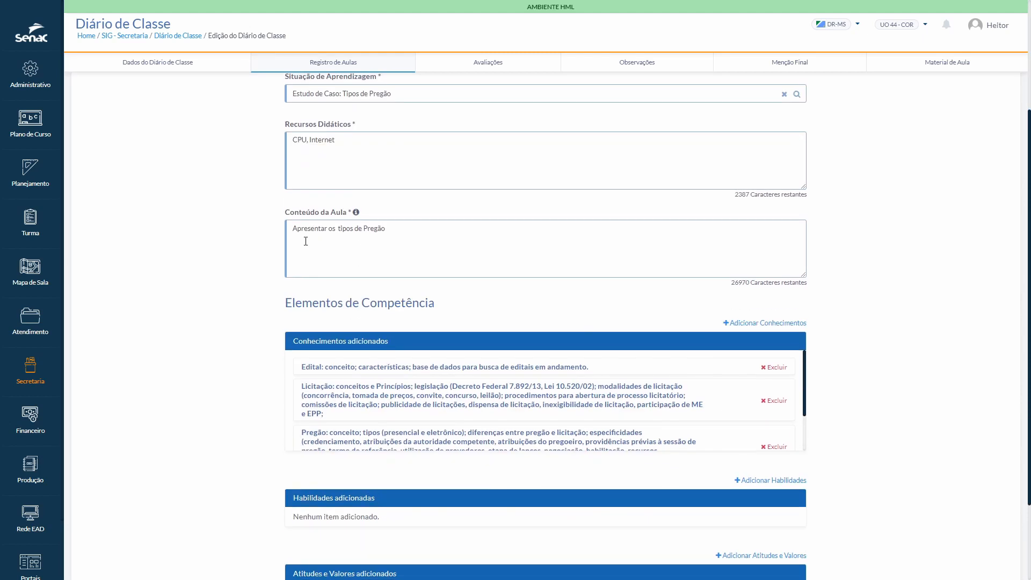
scroll(382, 244, down, 1)
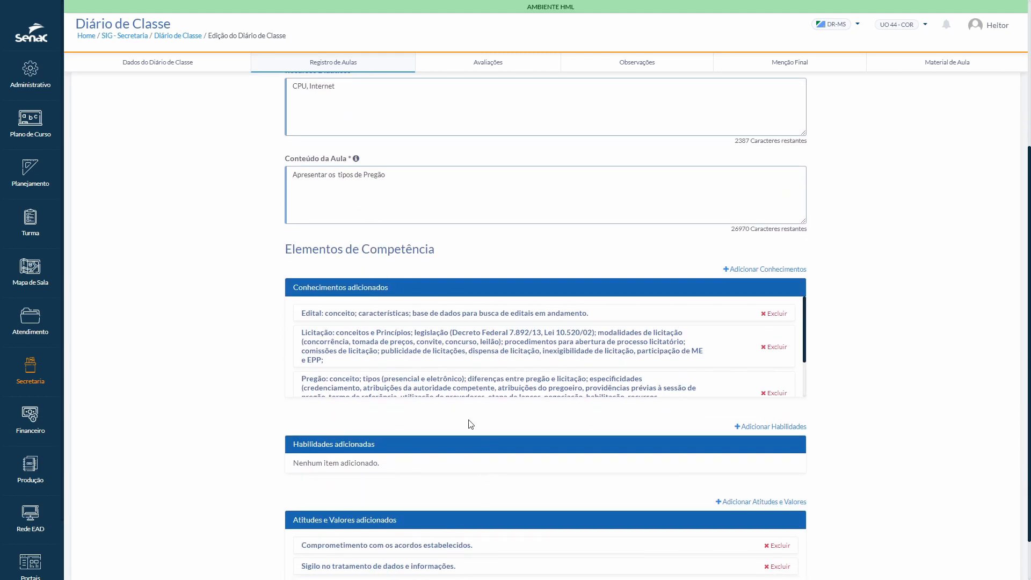
scroll(426, 376, up, 4)
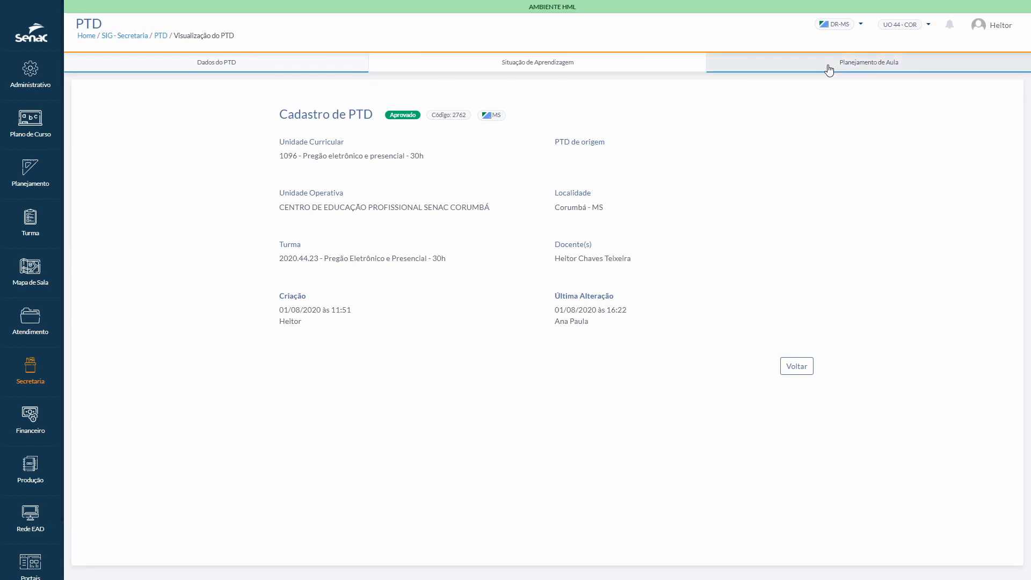
Step: In the PTD, examine the Aula 1 plan's learning situation, teaching resources and lesson planning for comparison with the diary
click(537, 68)
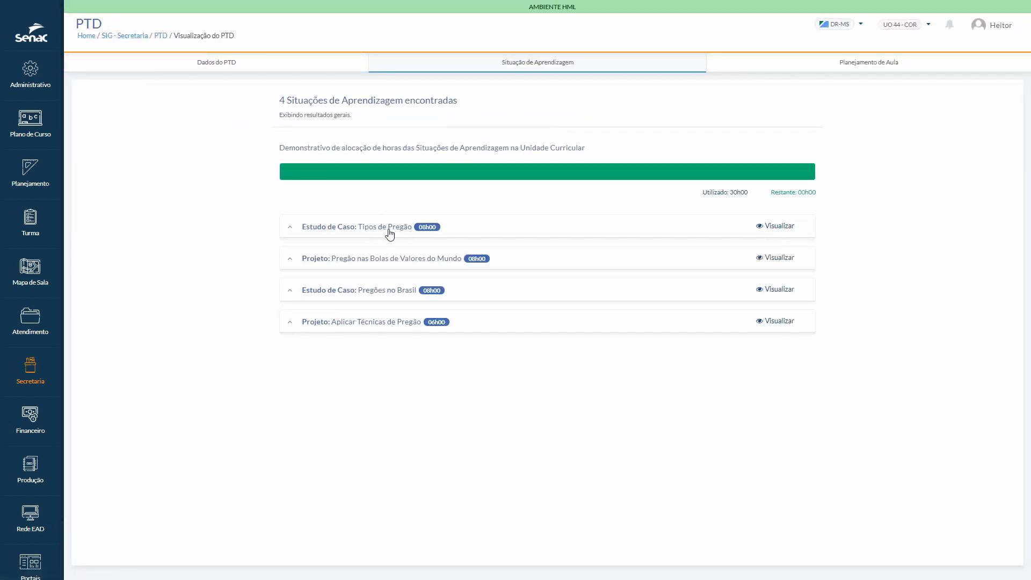
click(833, 66)
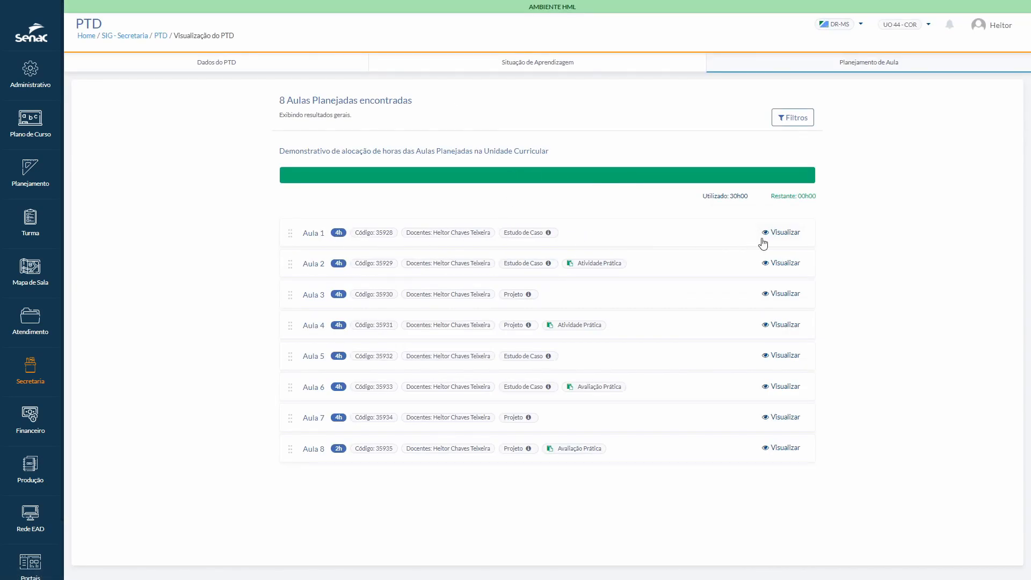
click(796, 232)
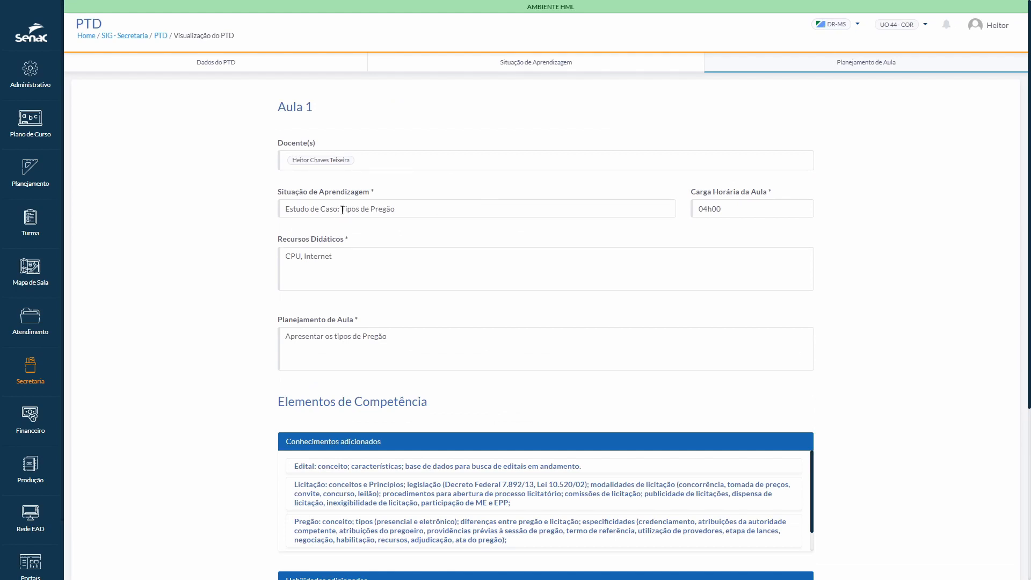
drag(342, 209, 391, 209)
click(400, 280)
drag(341, 256, 284, 256)
click(393, 279)
drag(400, 338, 288, 334)
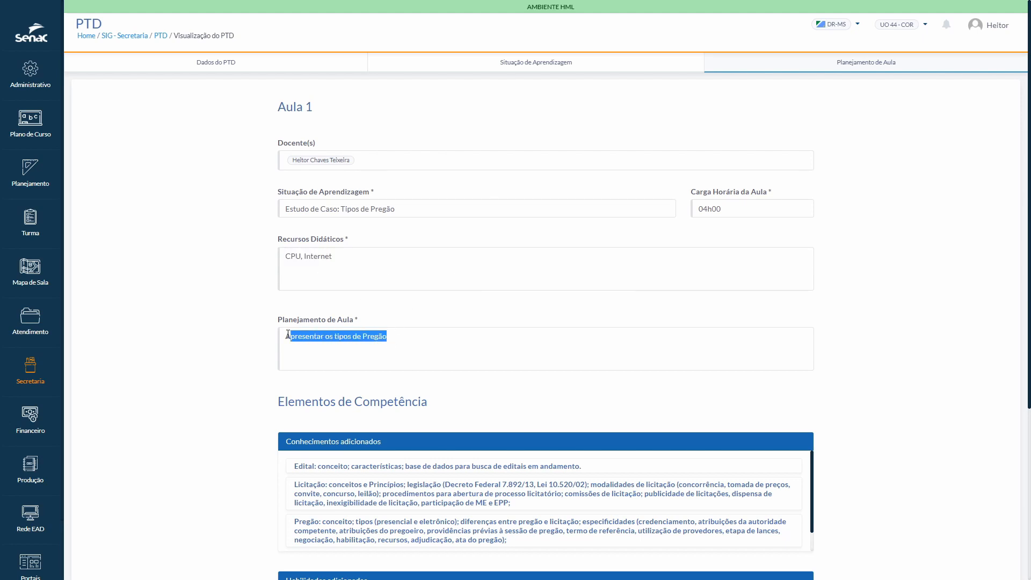
scroll(424, 324, down, 4)
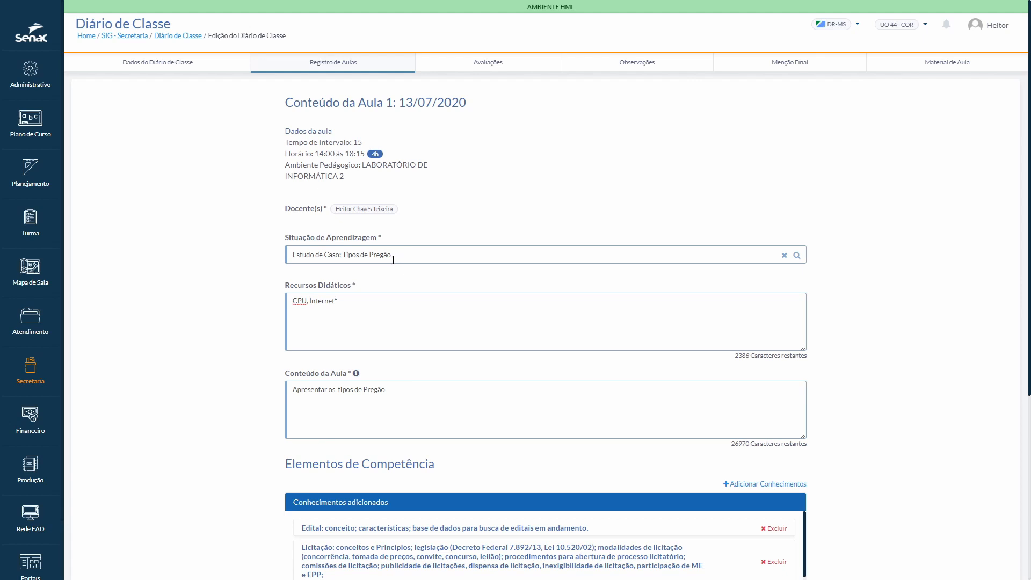
Step: Review the competence elements of Aula 1, return to the lesson list and try to open the content of Aula 2
scroll(852, 352, down, 5)
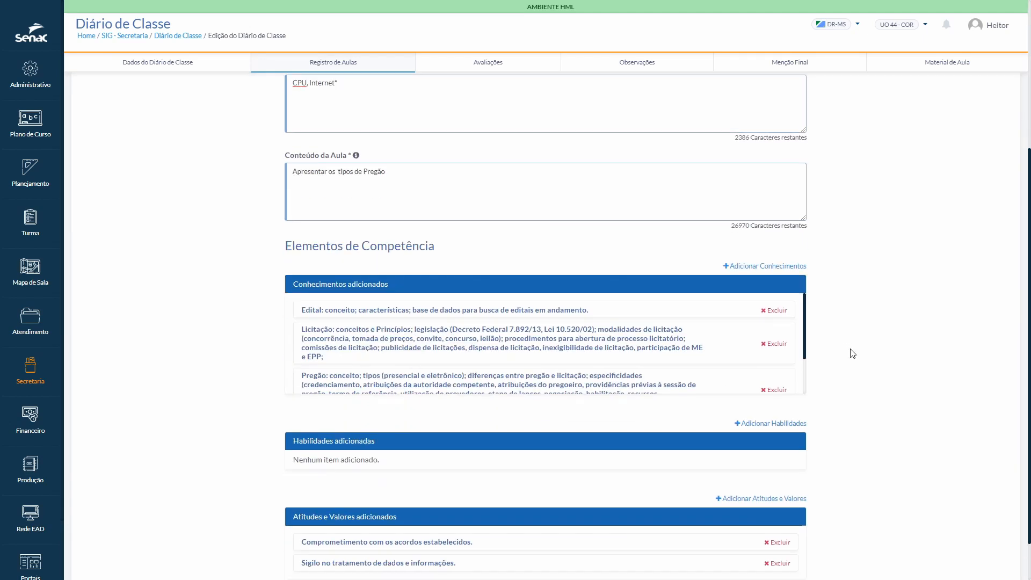
click(767, 557)
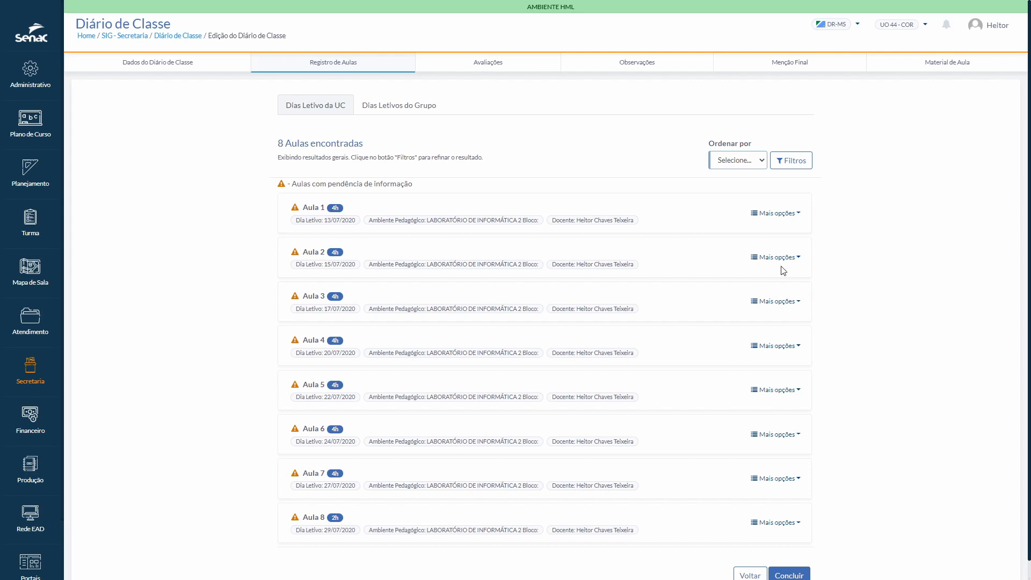
click(799, 259)
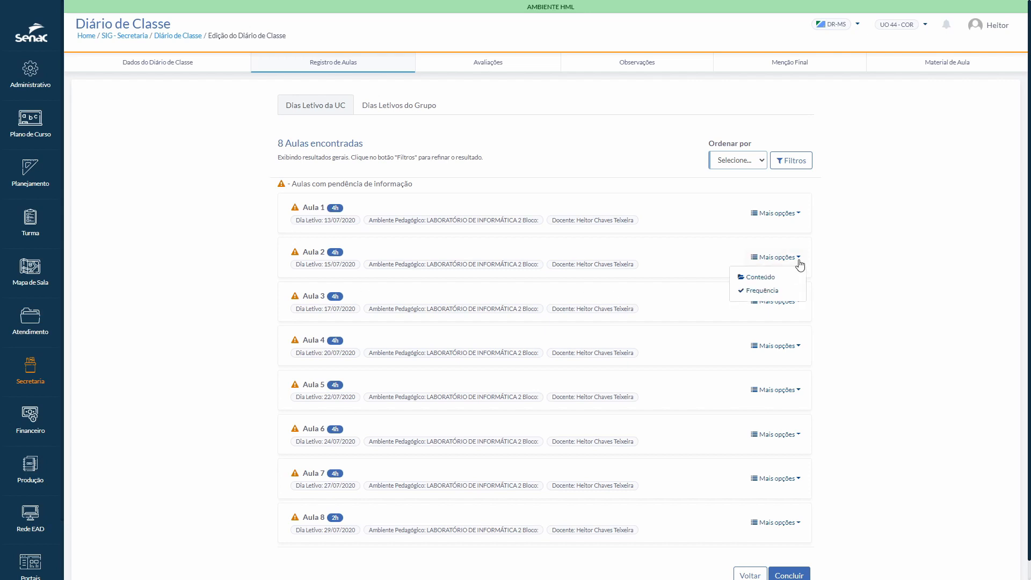
click(754, 279)
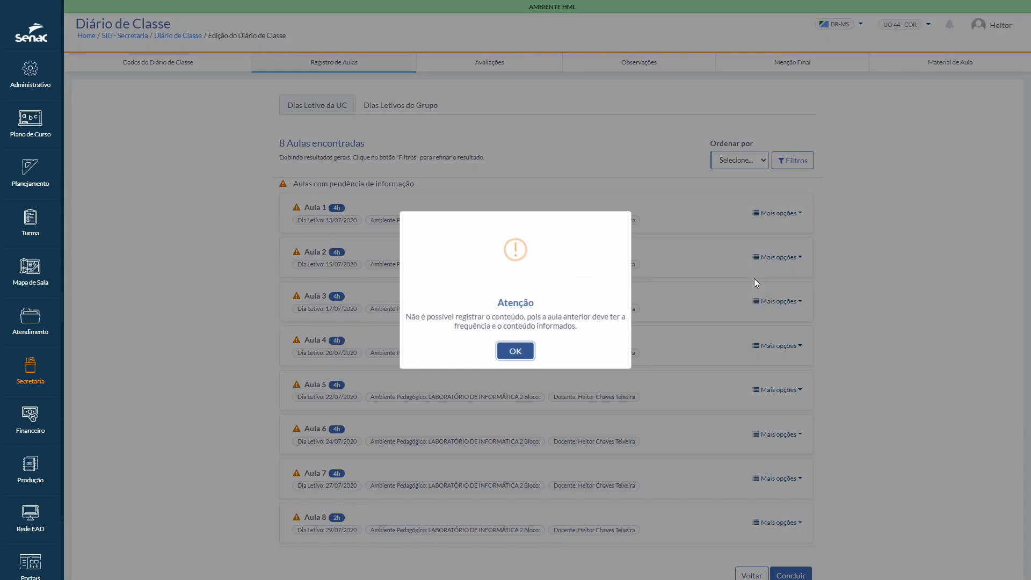
click(519, 353)
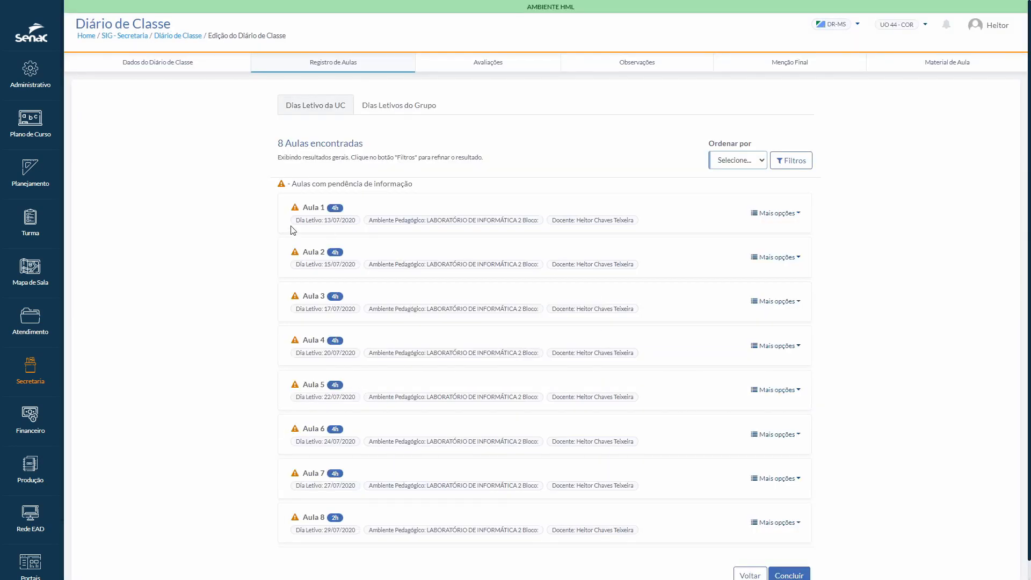
Step: Try to open the attendance record of Aula 2 from the lesson list
drag(302, 208, 324, 209)
click(265, 239)
click(796, 259)
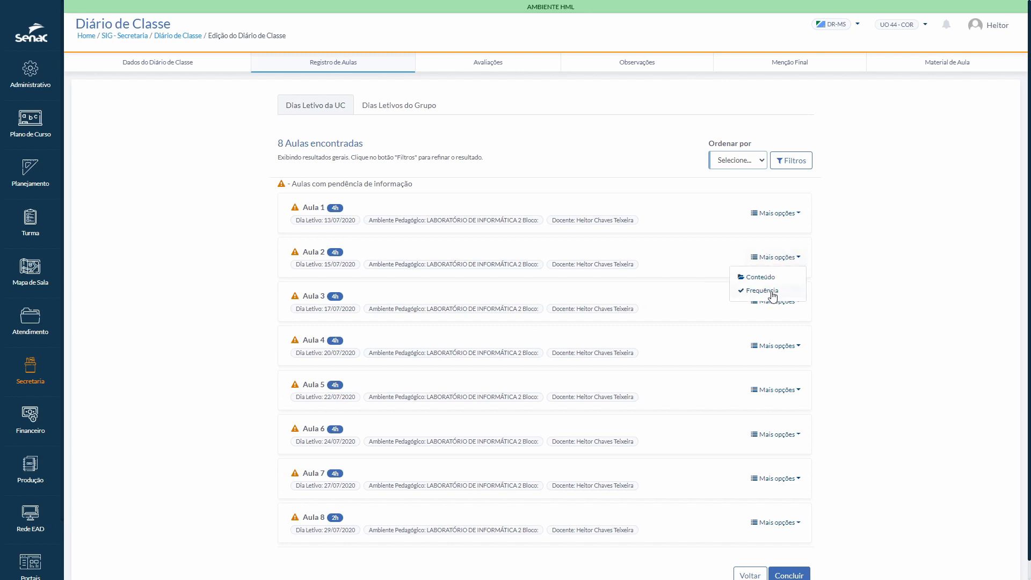
click(765, 290)
click(527, 352)
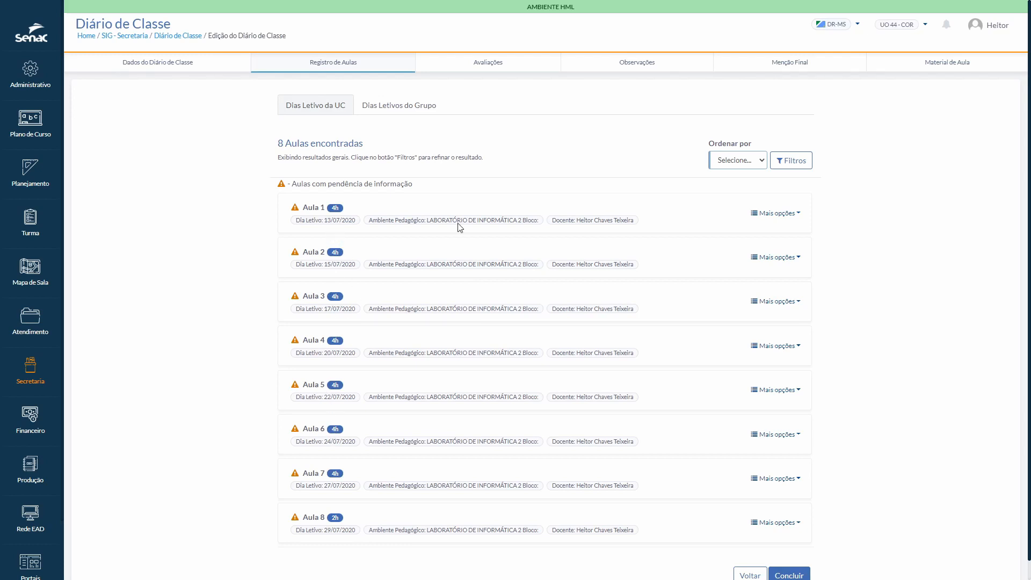
Step: Reopen the content of Aula 1 and append ", Teste 123" to its Conteúdo da Aula text
click(799, 218)
click(758, 233)
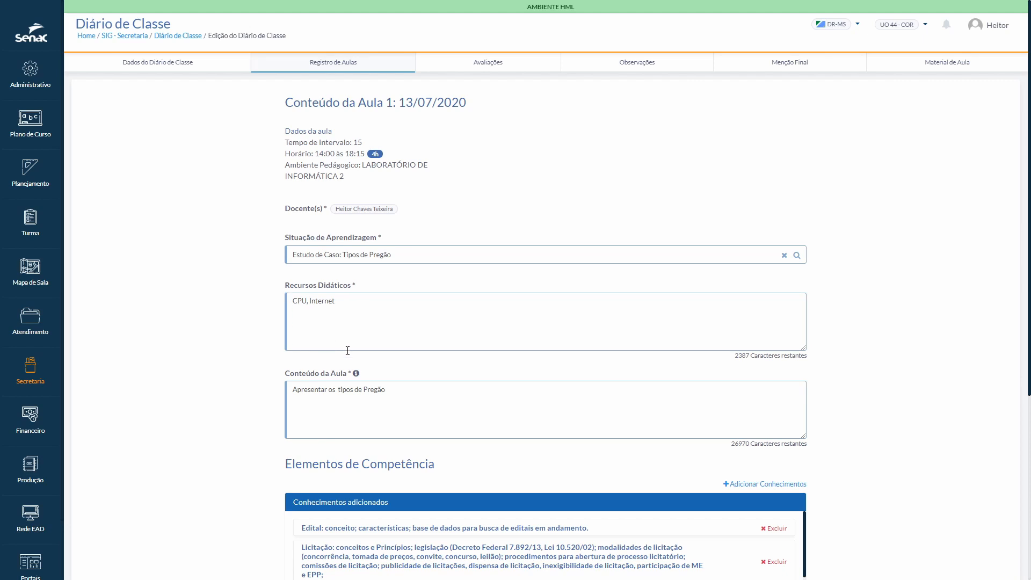
click(398, 388)
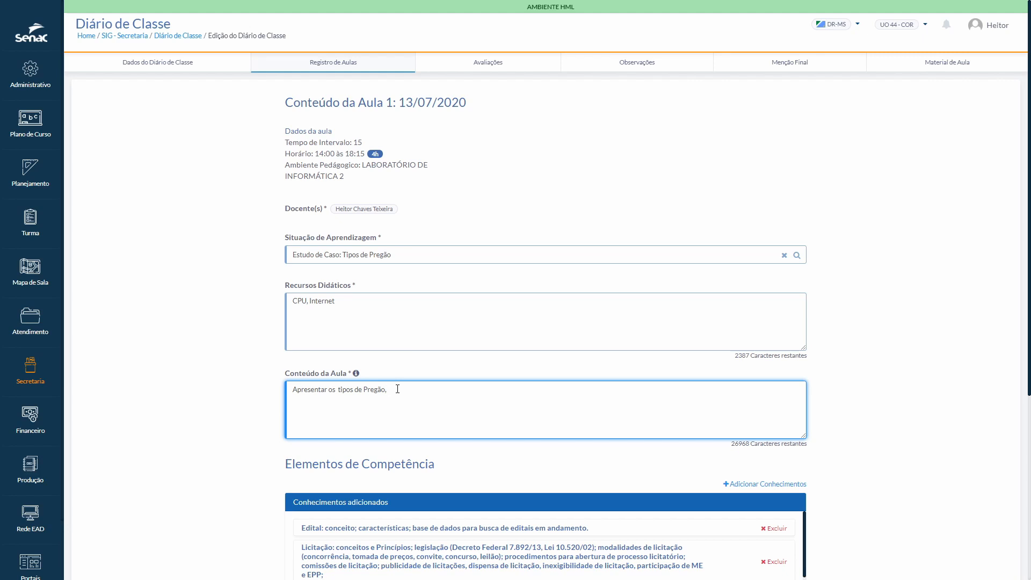
text(Teste 123)
Step: Delete "Comprometimento com os acordos estabelecidos." from the attitudes and values of Aula 1, and add it back to the list
scroll(755, 279, down, 4)
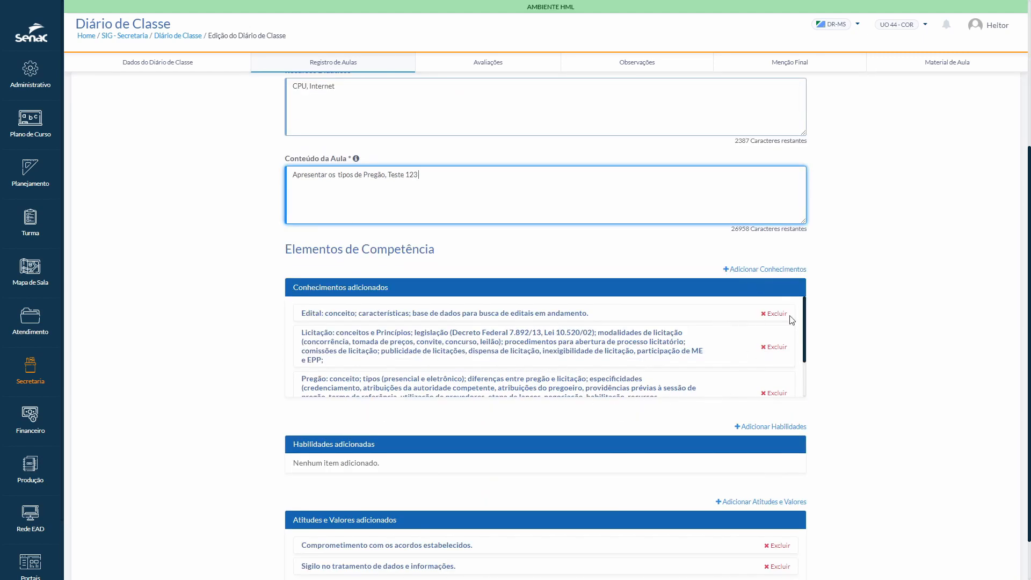
scroll(781, 355, down, 2)
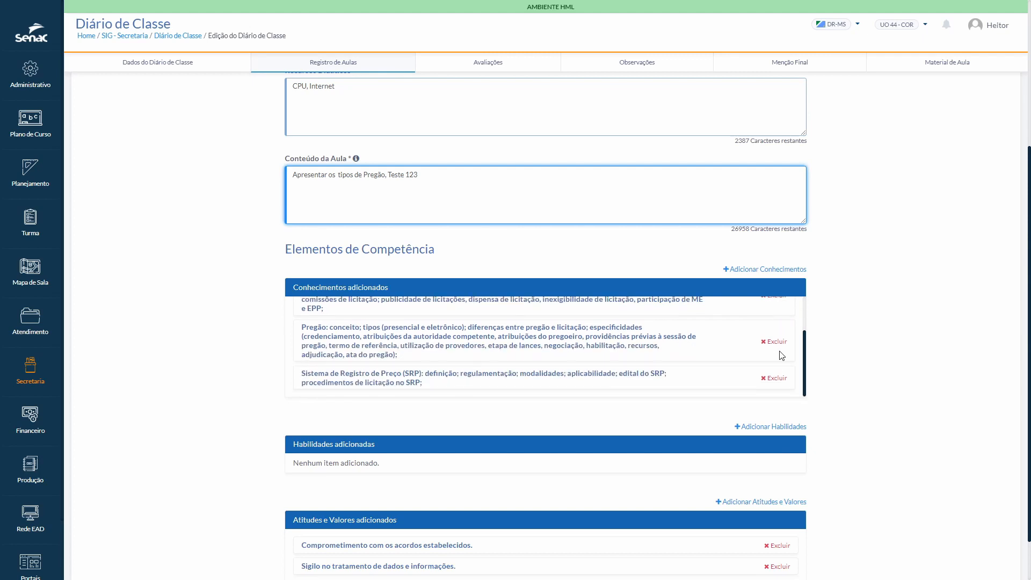
click(787, 438)
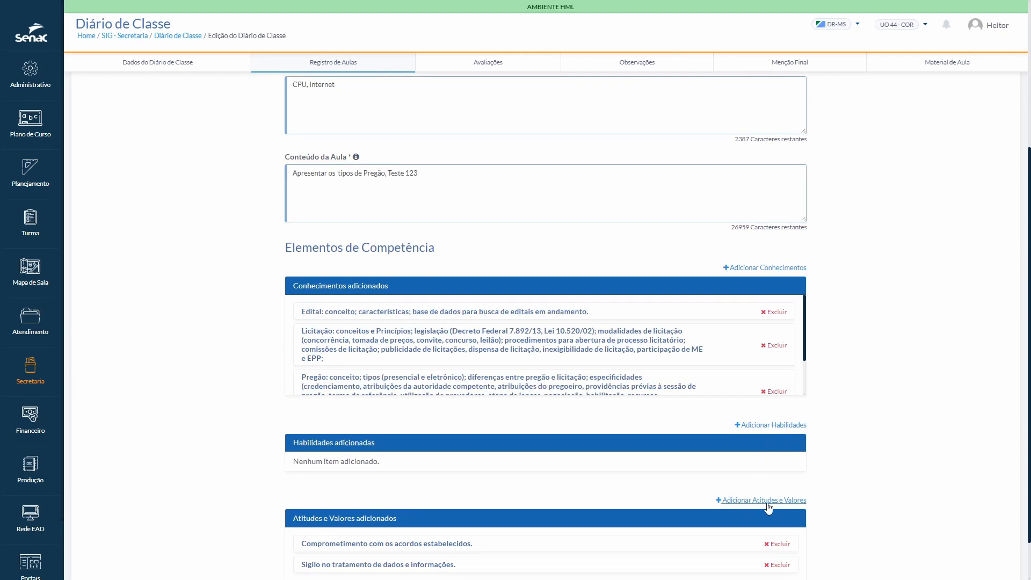
click(779, 544)
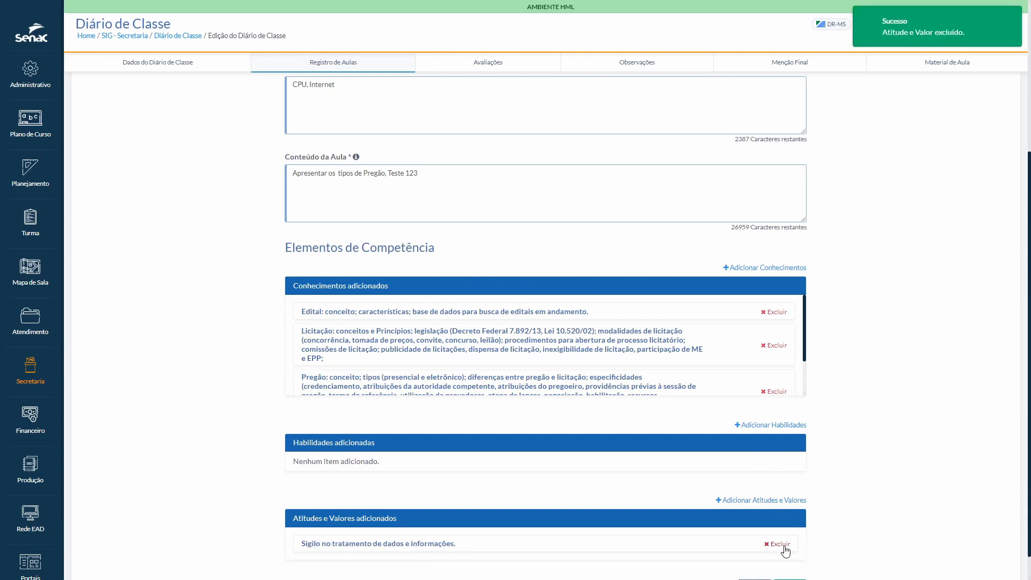
click(776, 502)
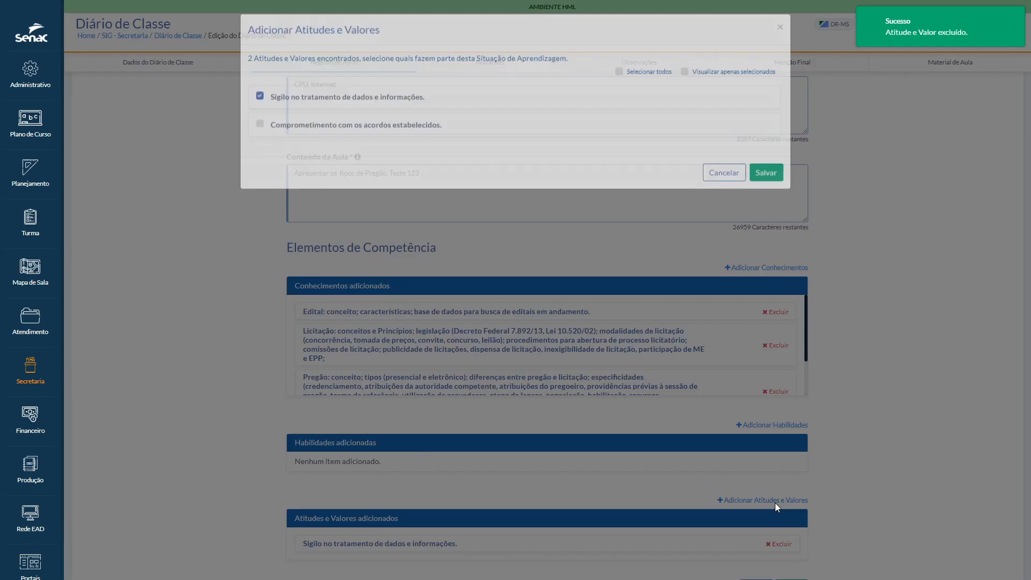
click(262, 128)
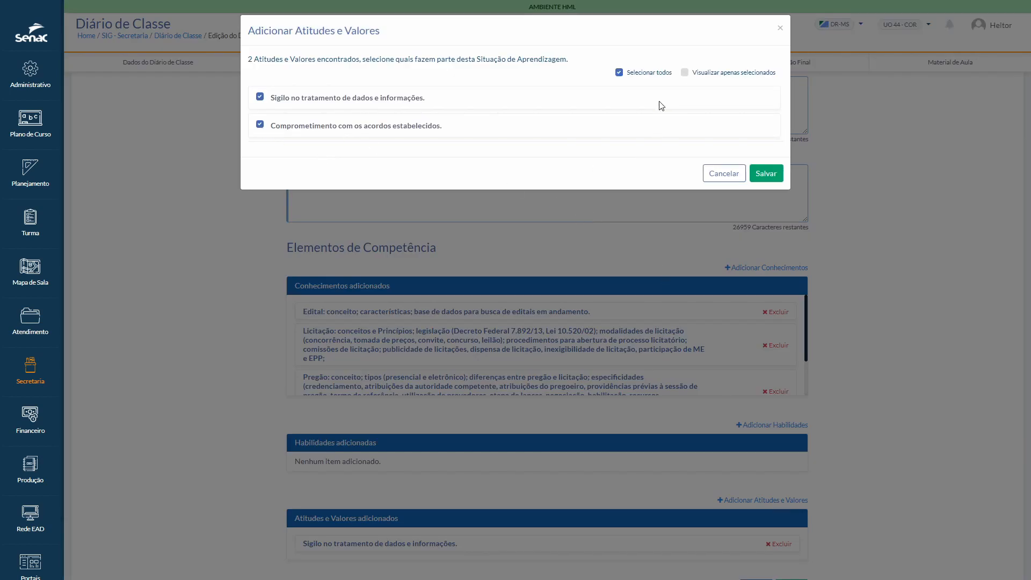
click(764, 174)
scroll(862, 384, down, 1)
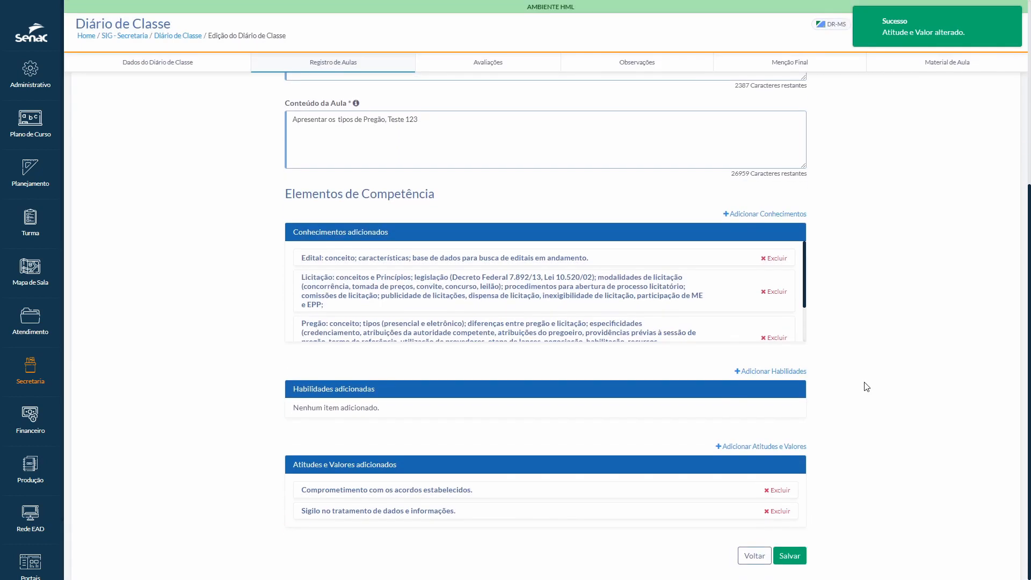
Step: Save the content of Aula 1 and check which options the lesson offers in the lesson list
click(789, 556)
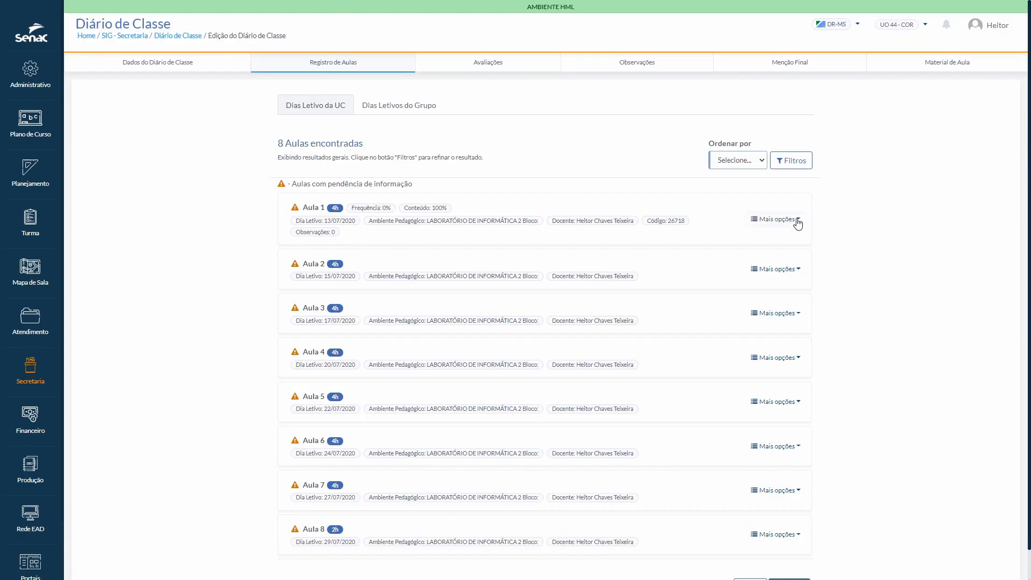
click(796, 220)
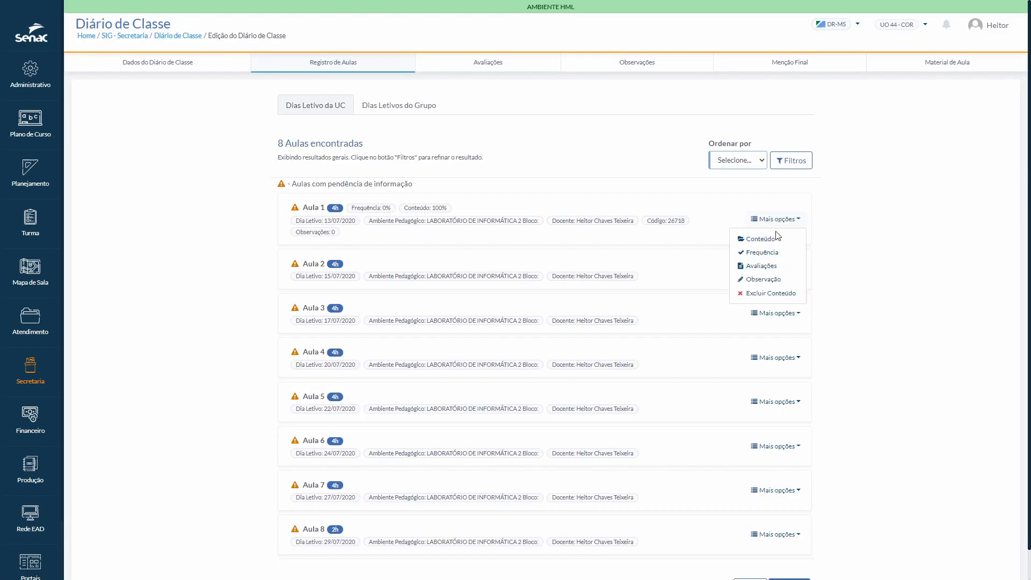
click(859, 232)
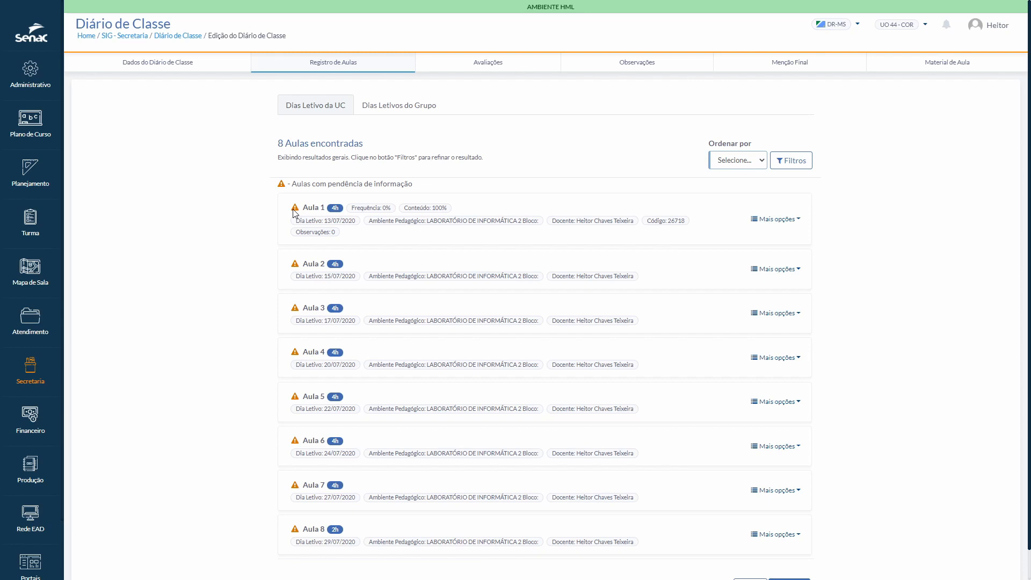
drag(300, 208, 322, 209)
click(319, 221)
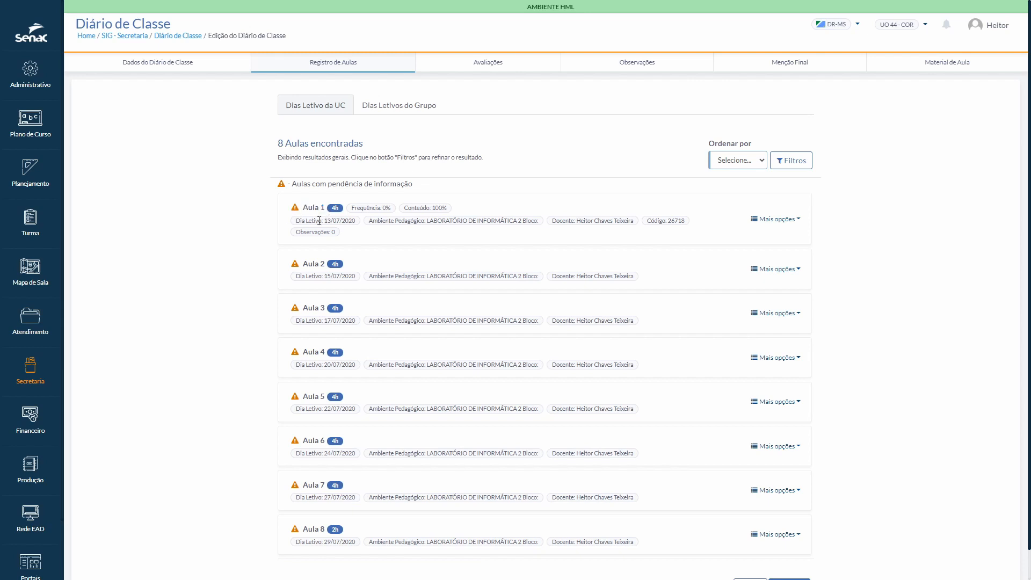
Step: View the attendance page of Aula 1 and return to the lesson list
click(798, 220)
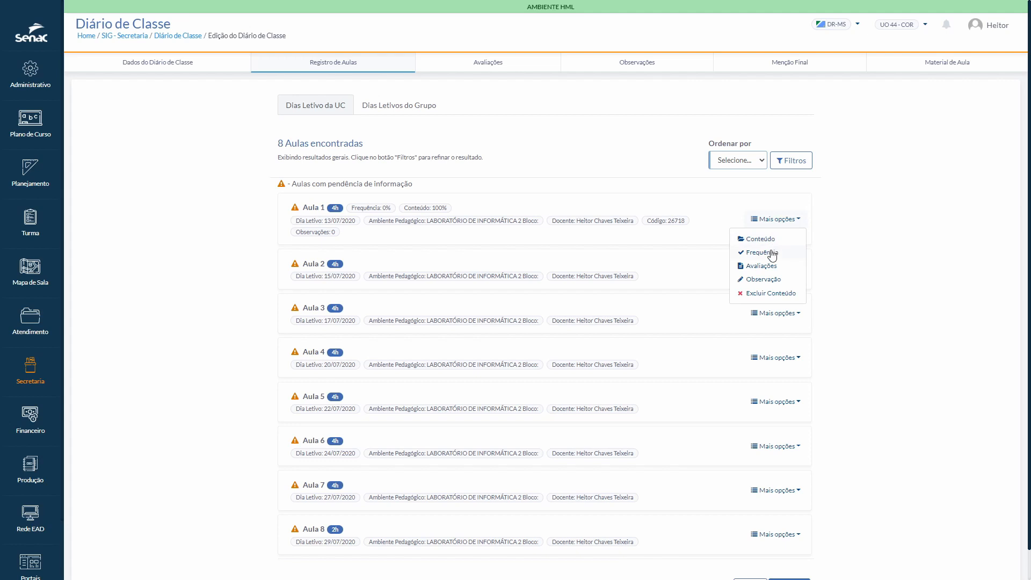
click(771, 253)
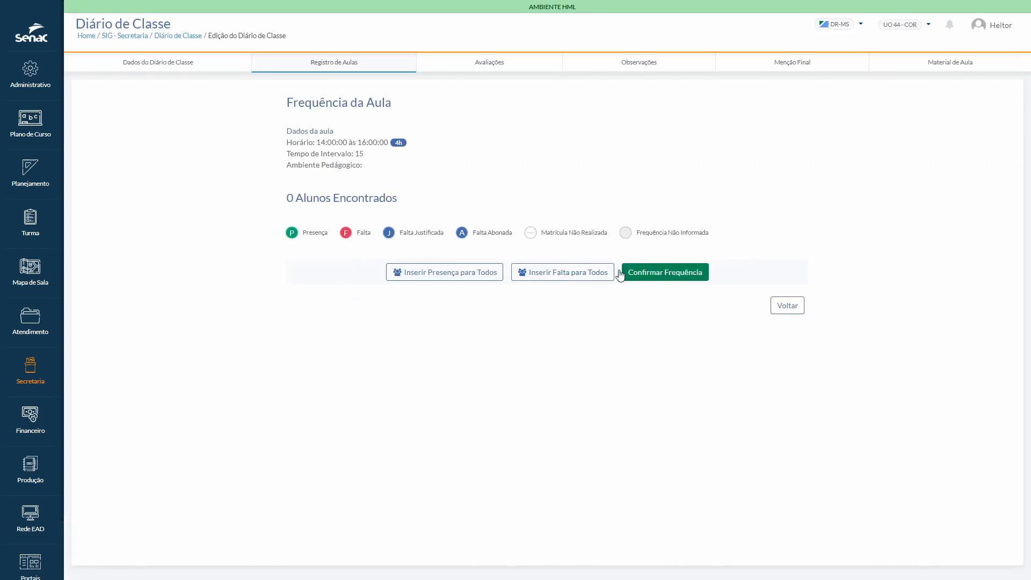
click(787, 307)
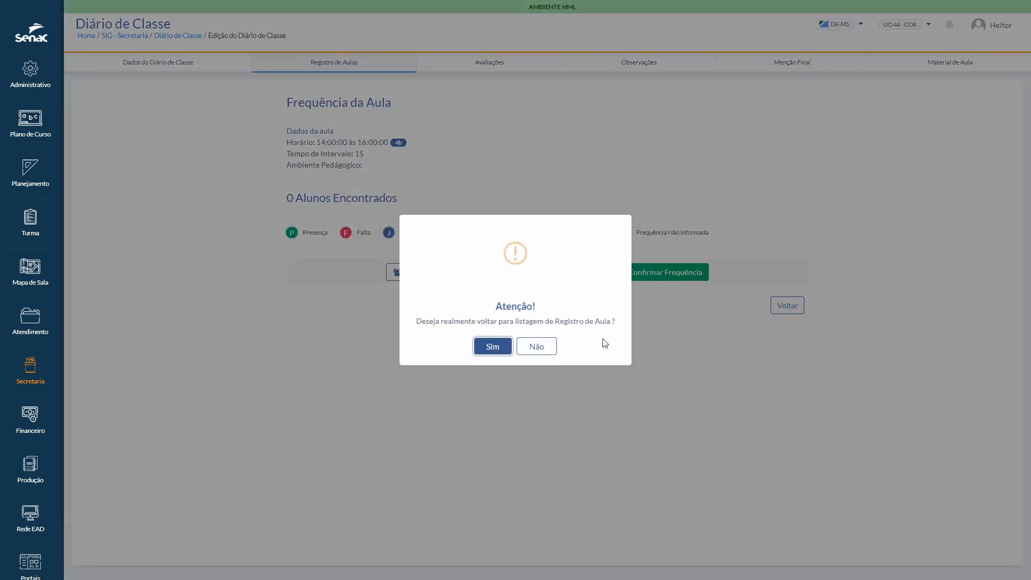
click(493, 348)
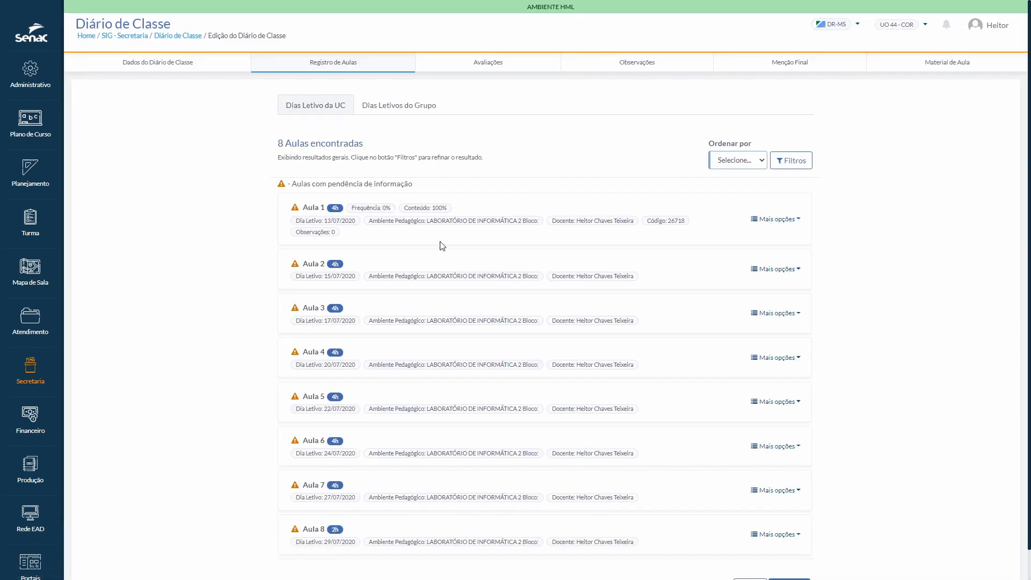
Step: Review the diary's general data and progress summary, and try to conclude the diary
click(163, 67)
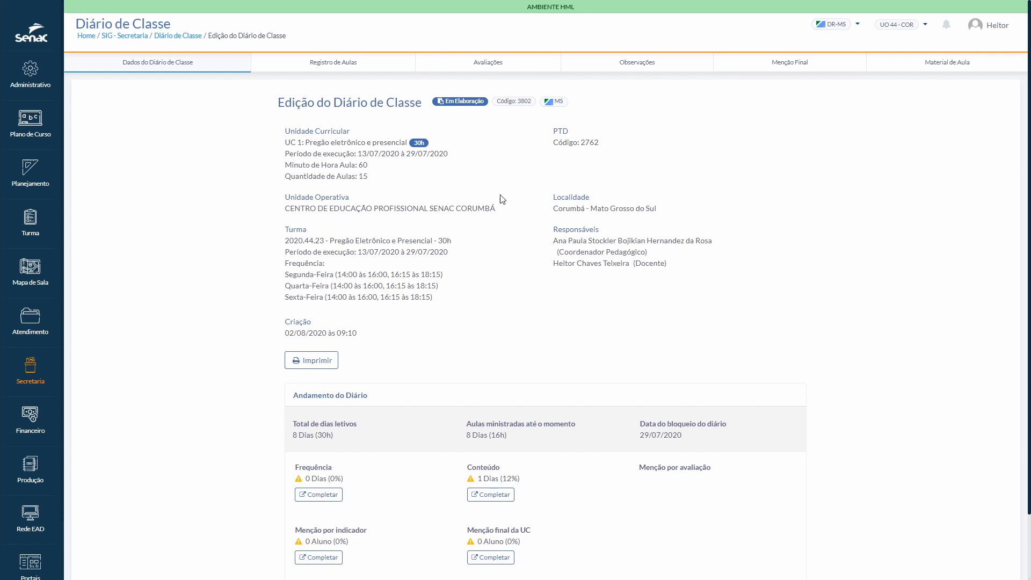
scroll(540, 349, down, 2)
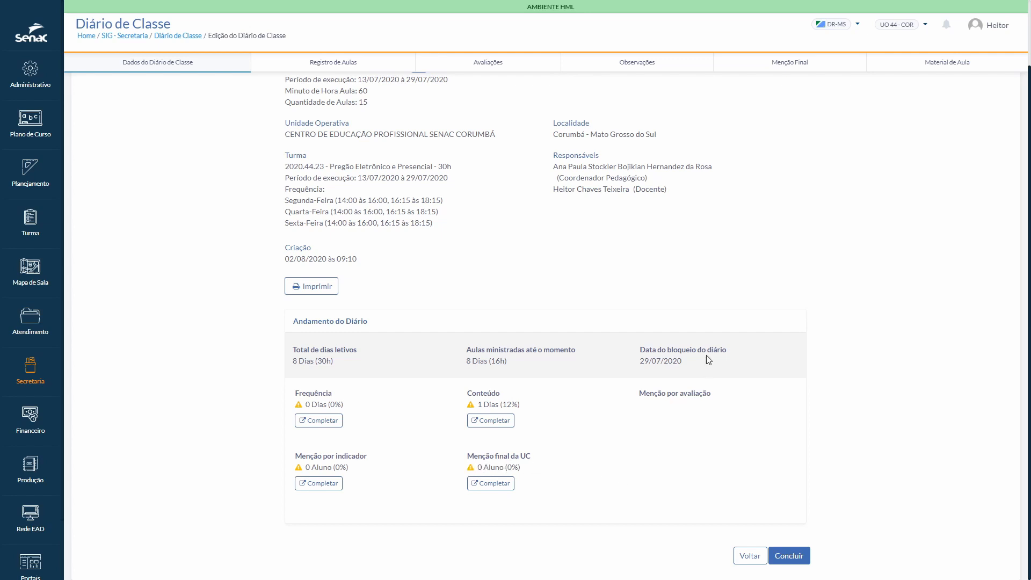
click(795, 559)
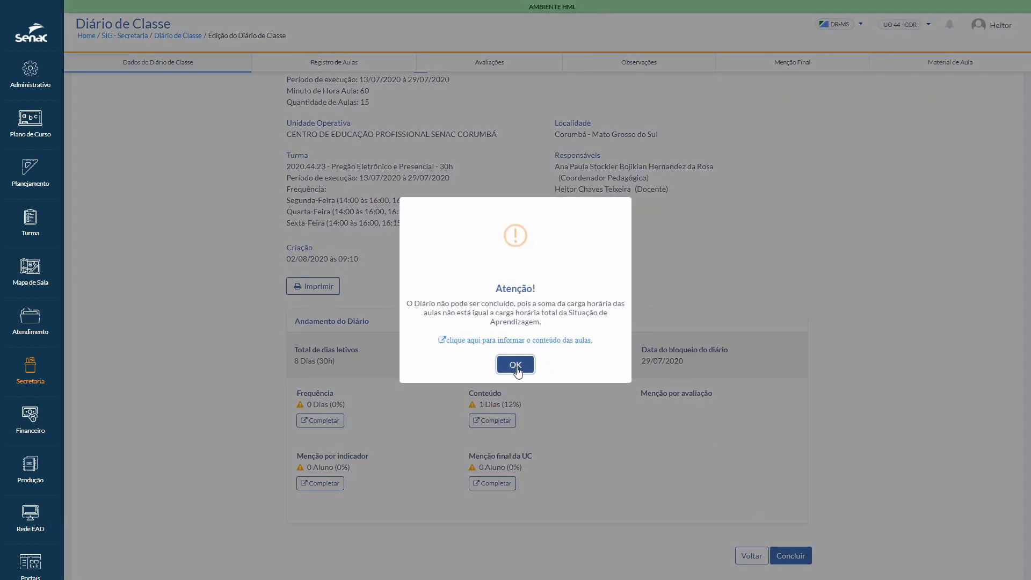
click(515, 365)
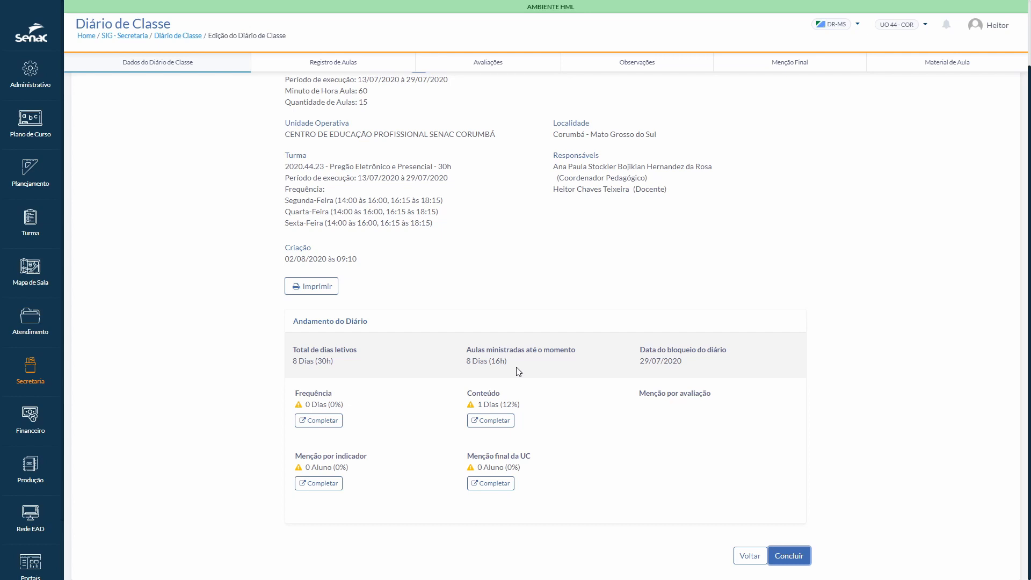
Step: Leave the diary and filter the class diary list by class code 2020.44.24
click(749, 557)
click(486, 349)
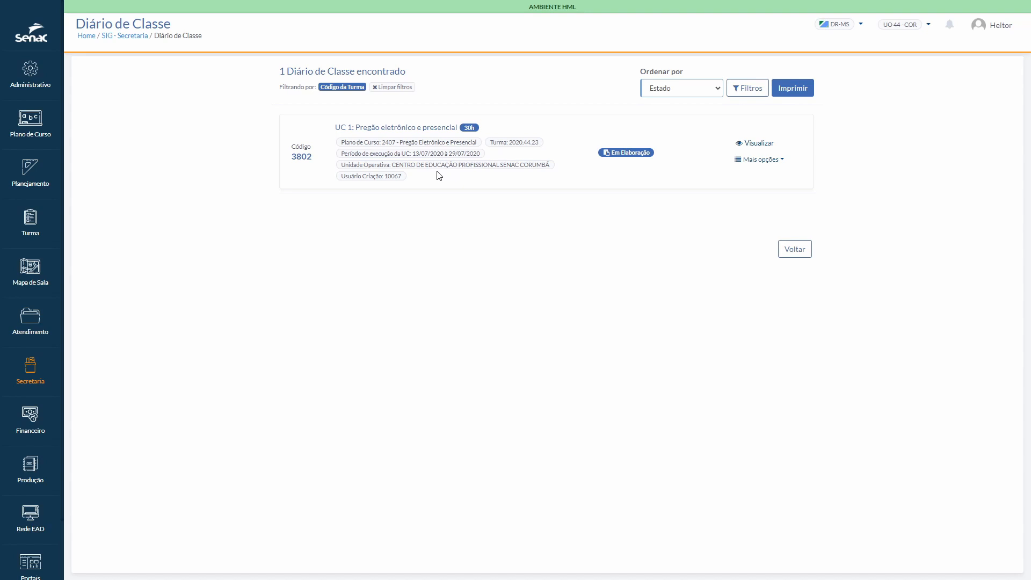
click(750, 90)
click(947, 124)
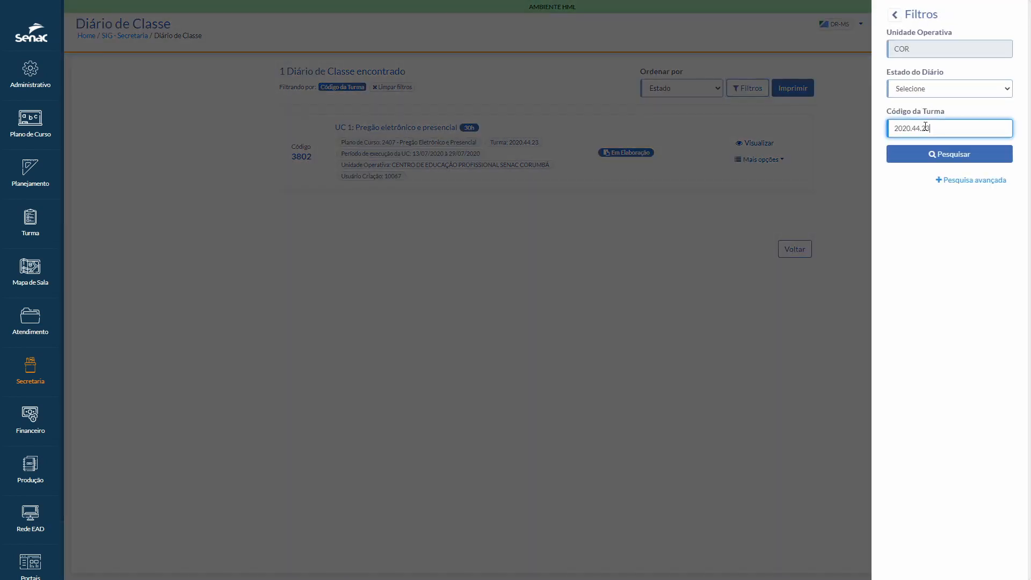
drag(922, 127, 939, 128)
text(24)
click(936, 156)
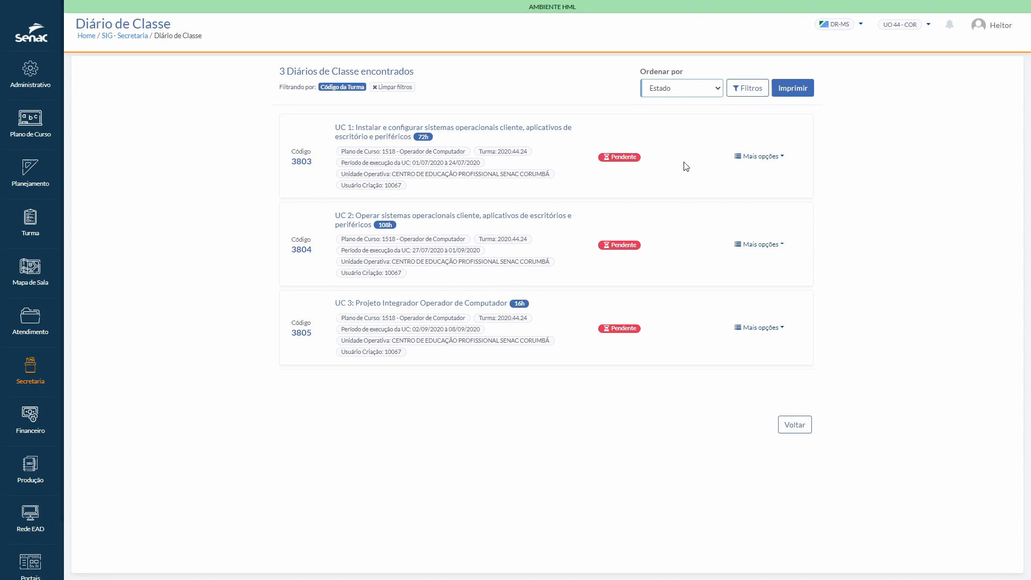
Step: Open the UC 1 diary of class 2020.44.24 for editing and check its PTD information
click(786, 161)
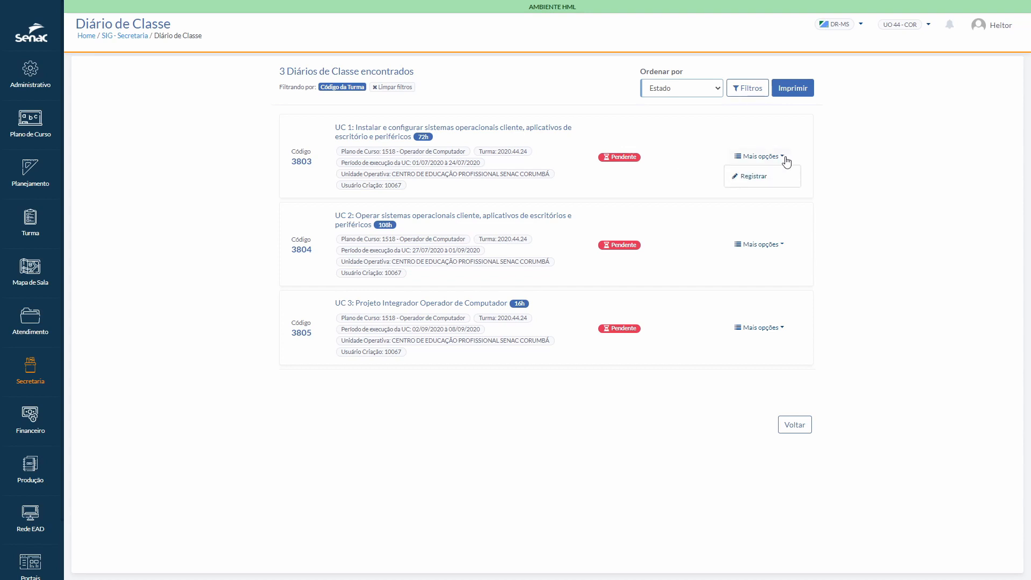
click(752, 178)
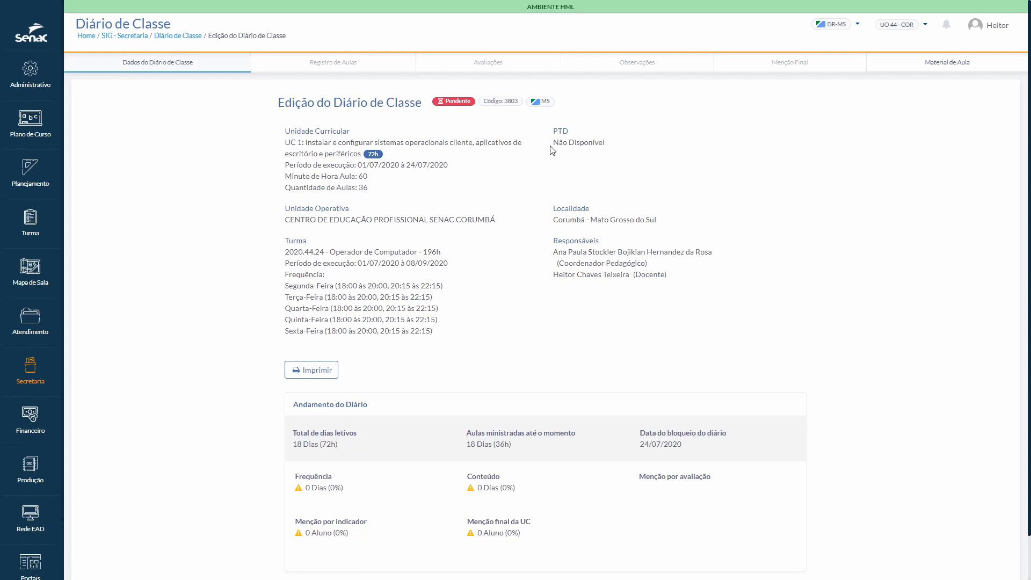
drag(553, 142, 605, 145)
click(605, 169)
Step: Save the UC 1 diary of class 2020.44.24 and confirm creating it without a PTD
scroll(607, 152, down, 1)
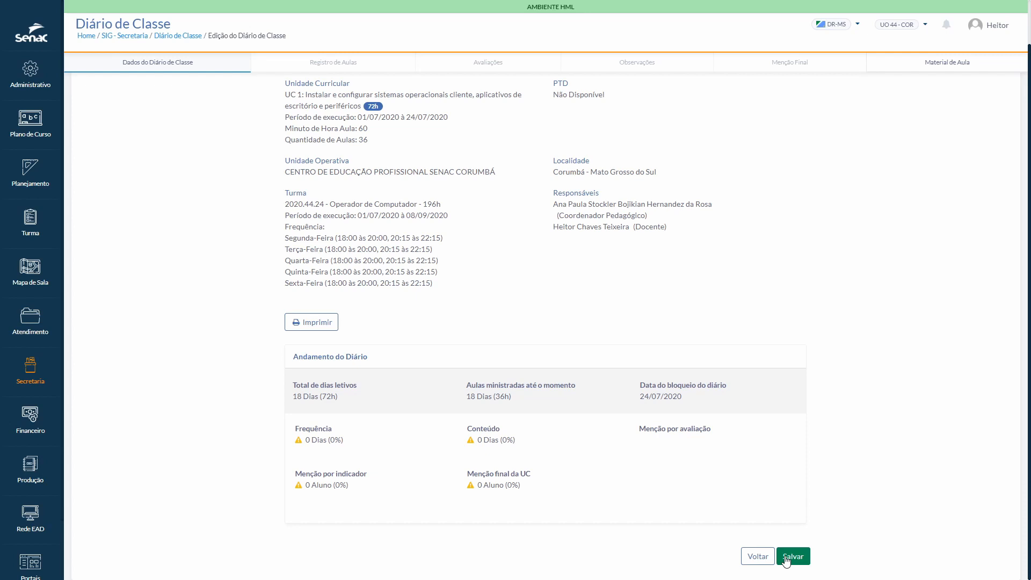
scroll(569, 310, up, 1)
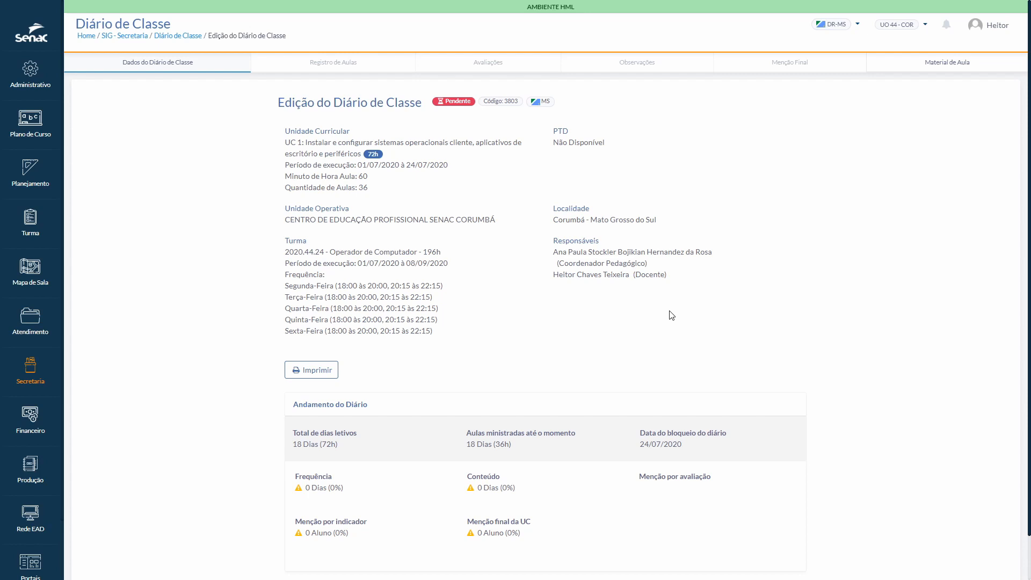
scroll(672, 315, down, 1)
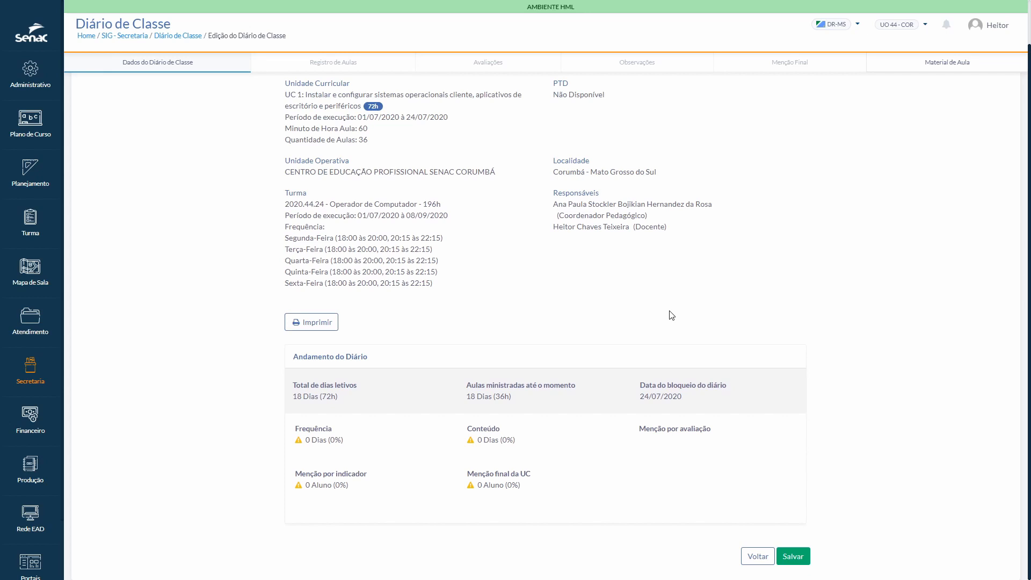
click(790, 558)
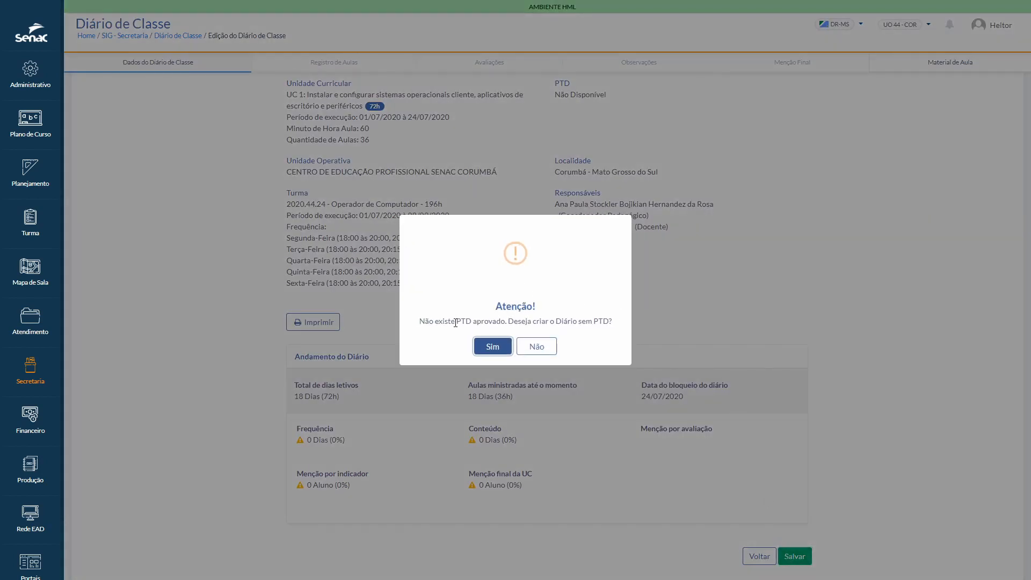
drag(455, 321, 506, 321)
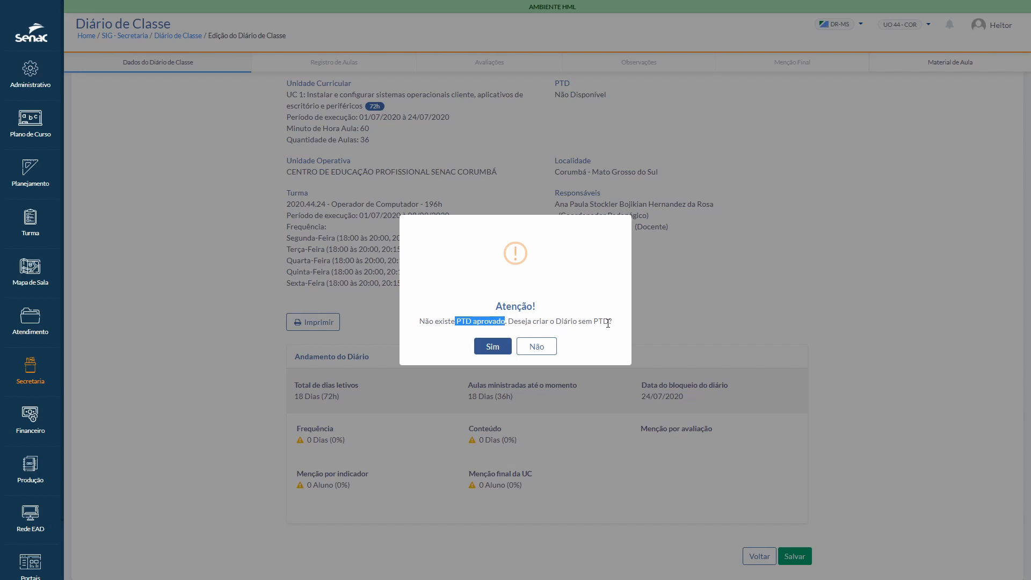
click(488, 346)
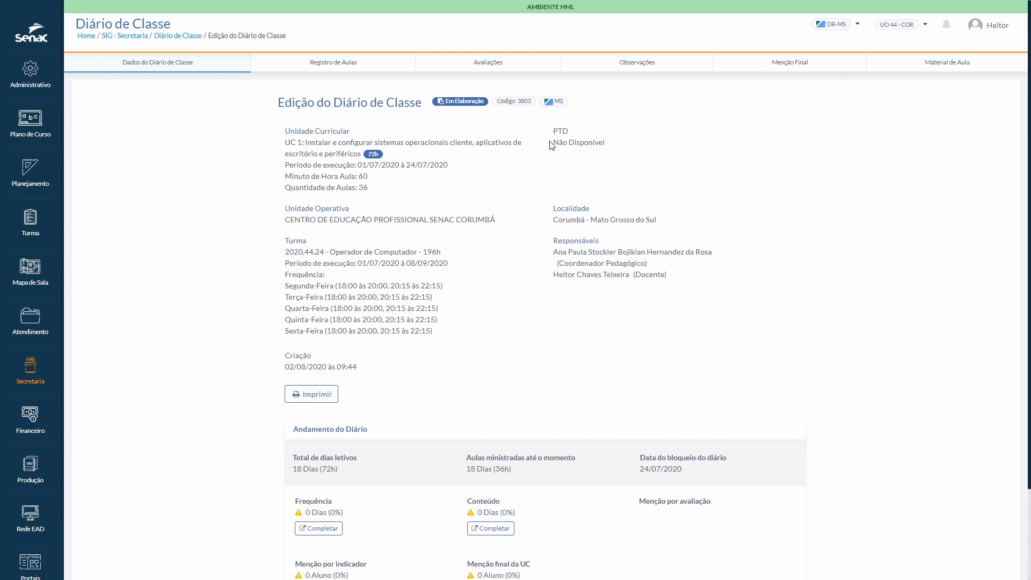
Step: Open the content form of Aula 1 from the diary's lesson register and review its fields
drag(553, 143, 608, 148)
click(340, 75)
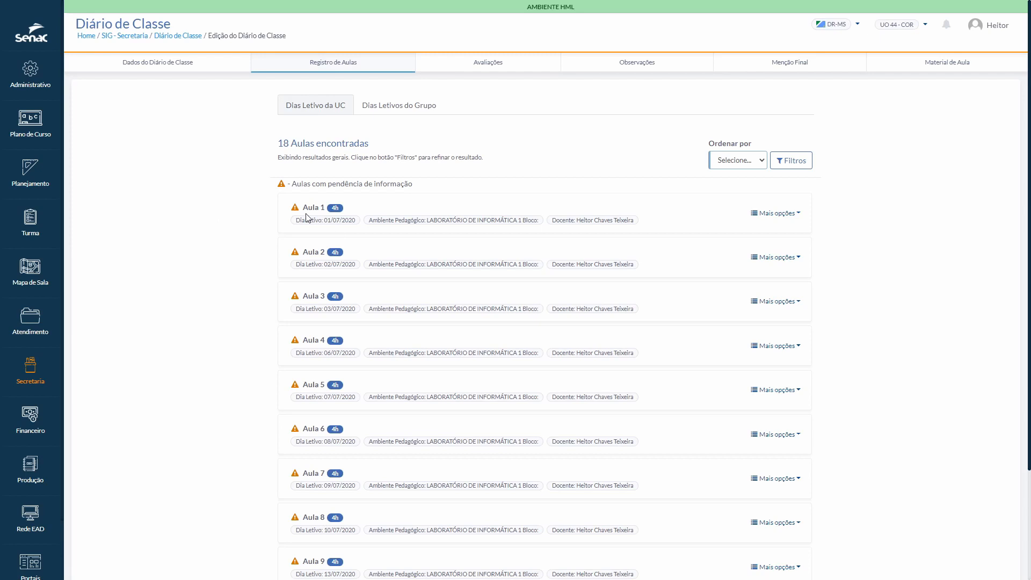
drag(303, 209, 327, 210)
click(647, 223)
click(797, 214)
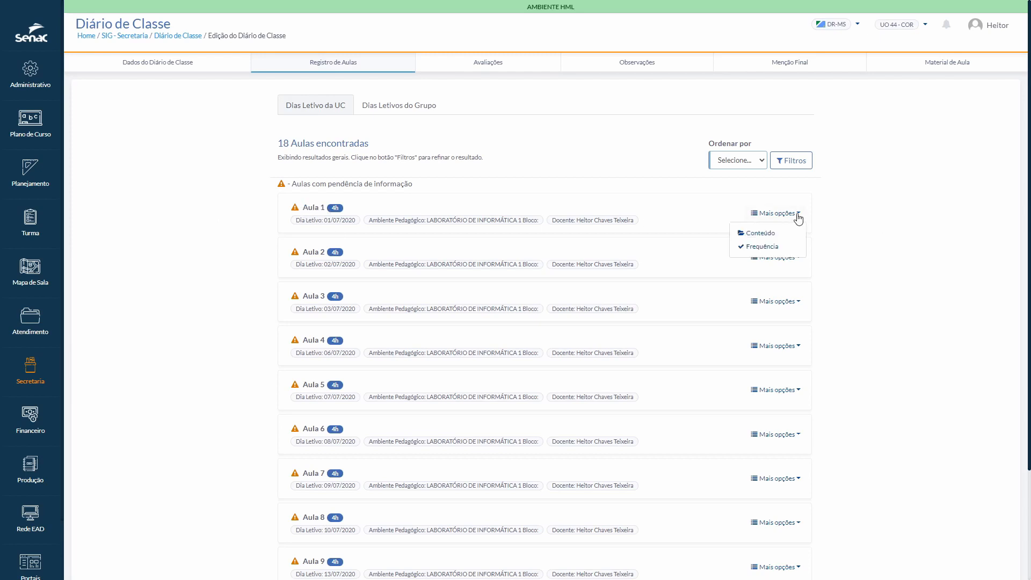
click(771, 237)
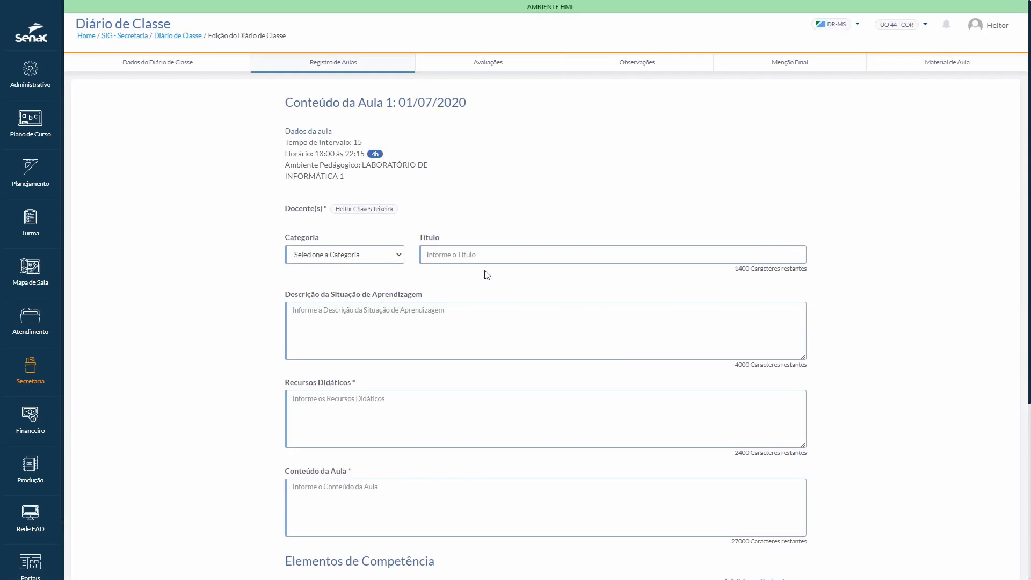
scroll(228, 391, down, 1)
scroll(227, 391, down, 5)
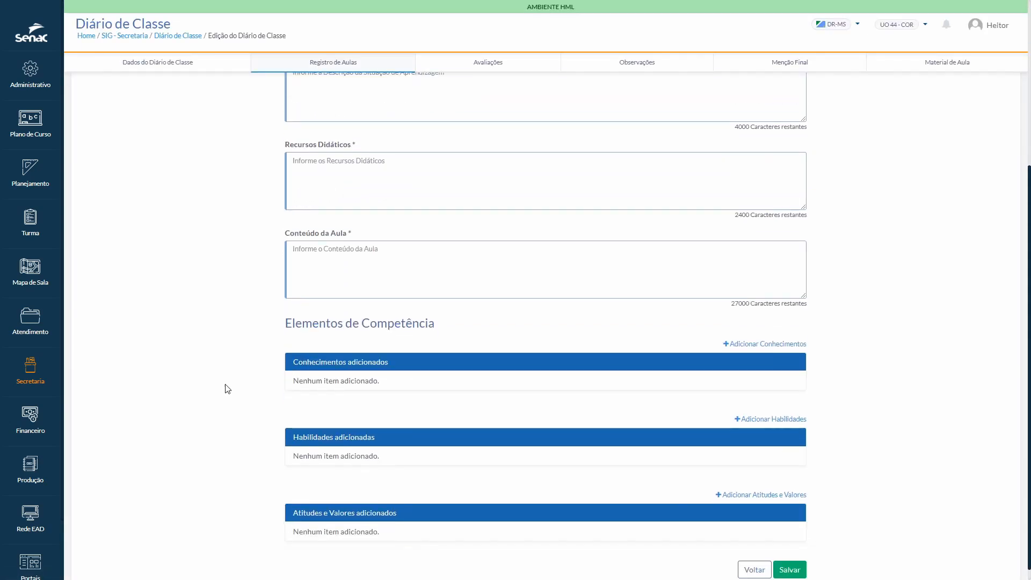
scroll(236, 386, up, 5)
Step: Set the Aula 1 content category to Projeto and enter the title Testes
click(492, 254)
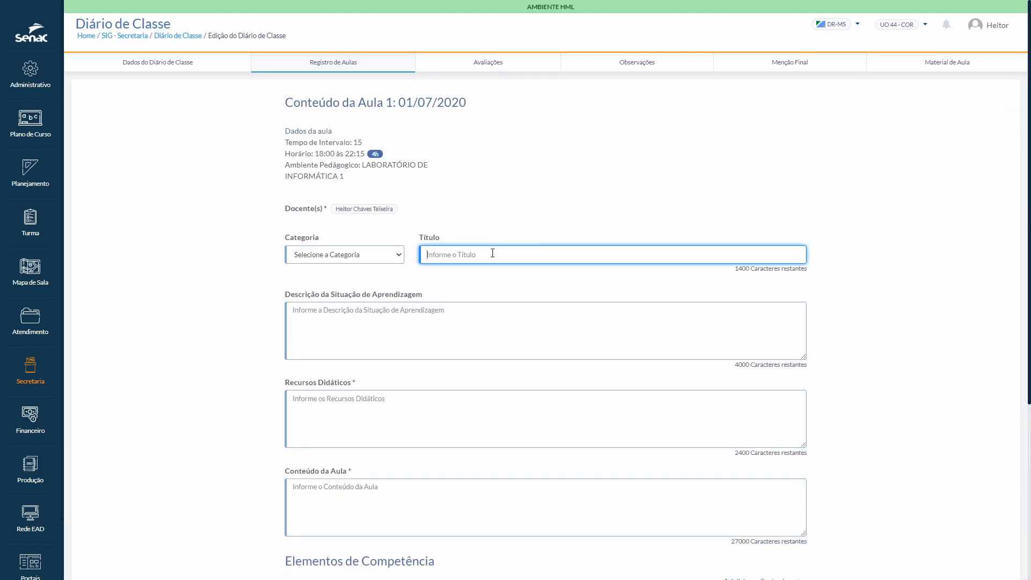
click(370, 254)
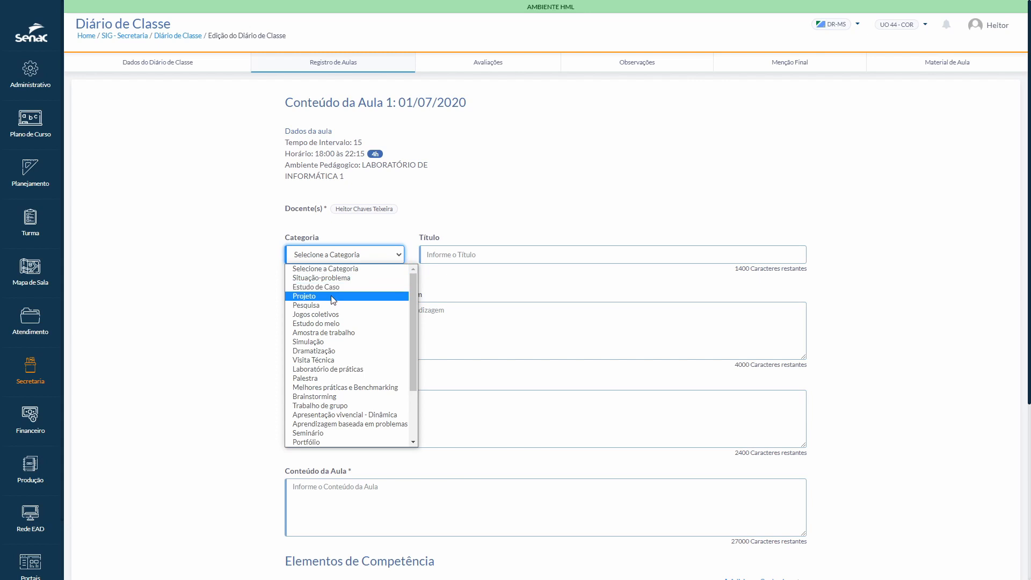
click(333, 296)
click(428, 257)
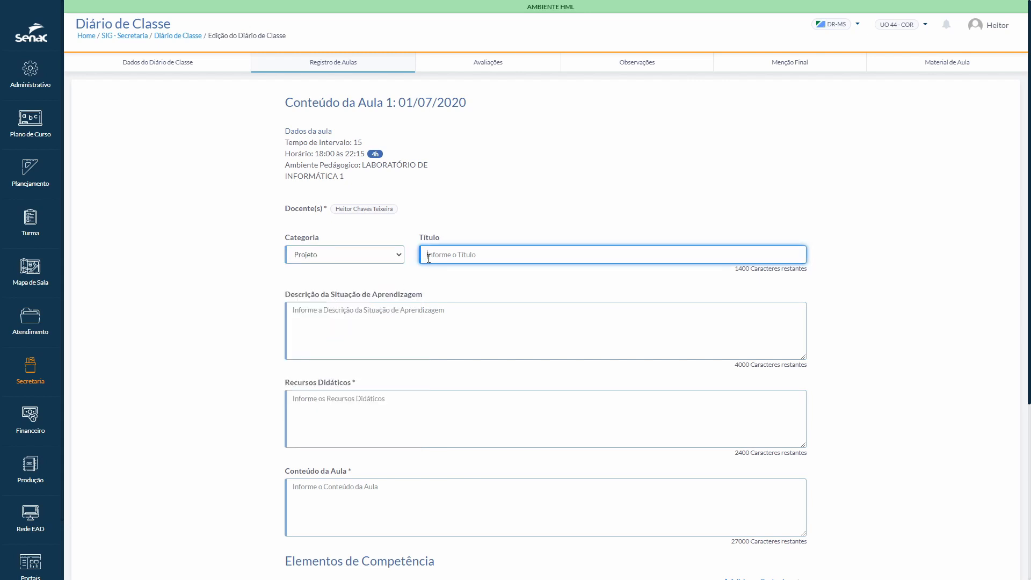
text(Testes)
key(Tab)
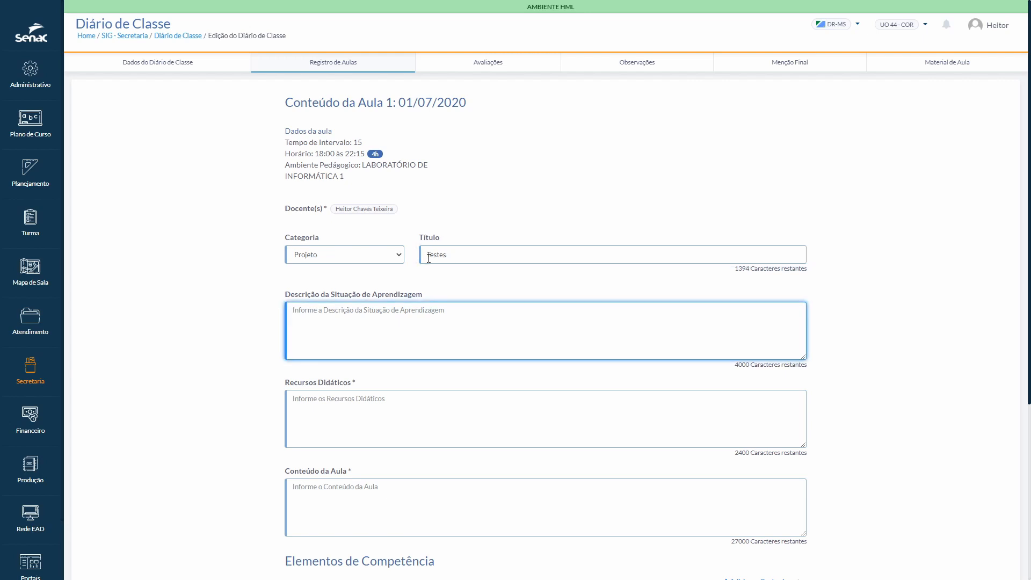
Step: Add the knowledge item "Ética nas organizações e nos negócios: postura profissional" to the lesson's competence elements
scroll(351, 342, down, 1)
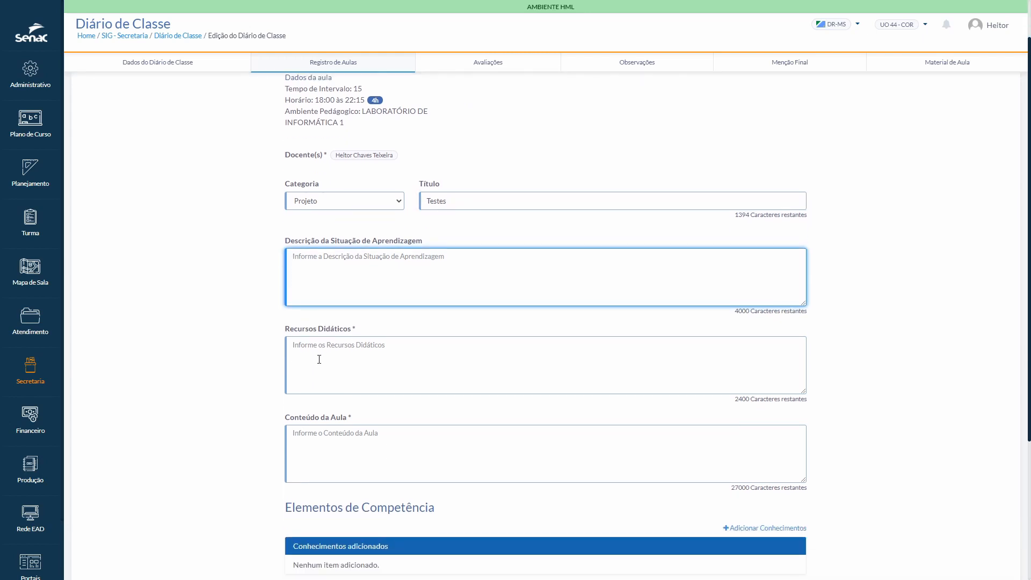
scroll(319, 359, down, 2)
scroll(320, 341, down, 2)
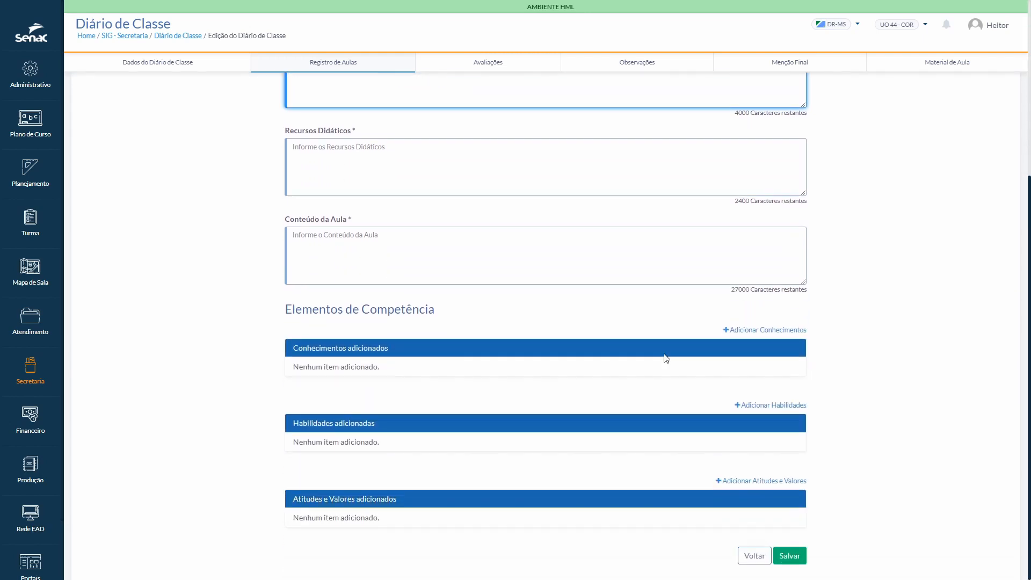
click(768, 332)
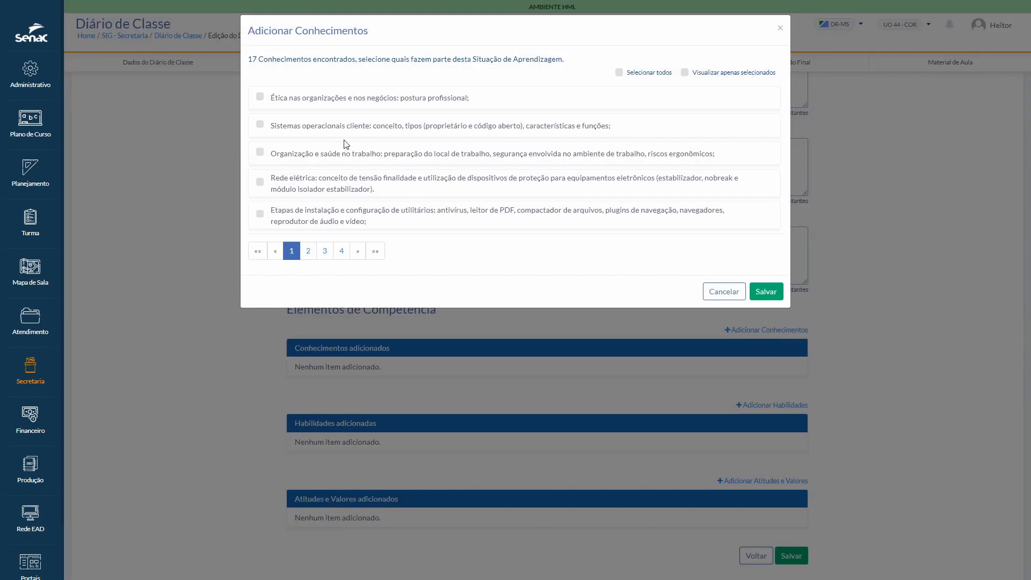
click(260, 97)
click(766, 292)
click(771, 331)
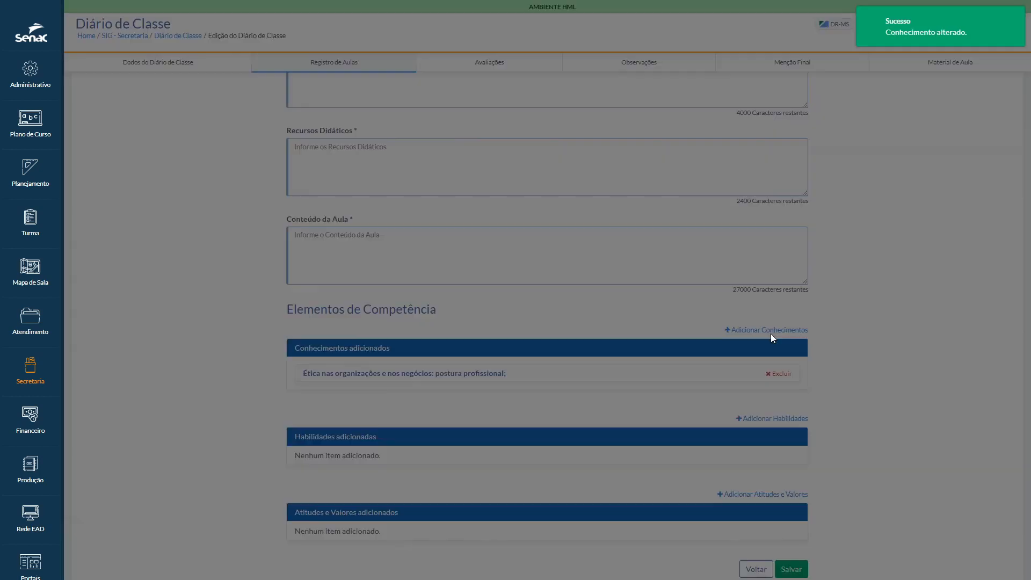
click(729, 290)
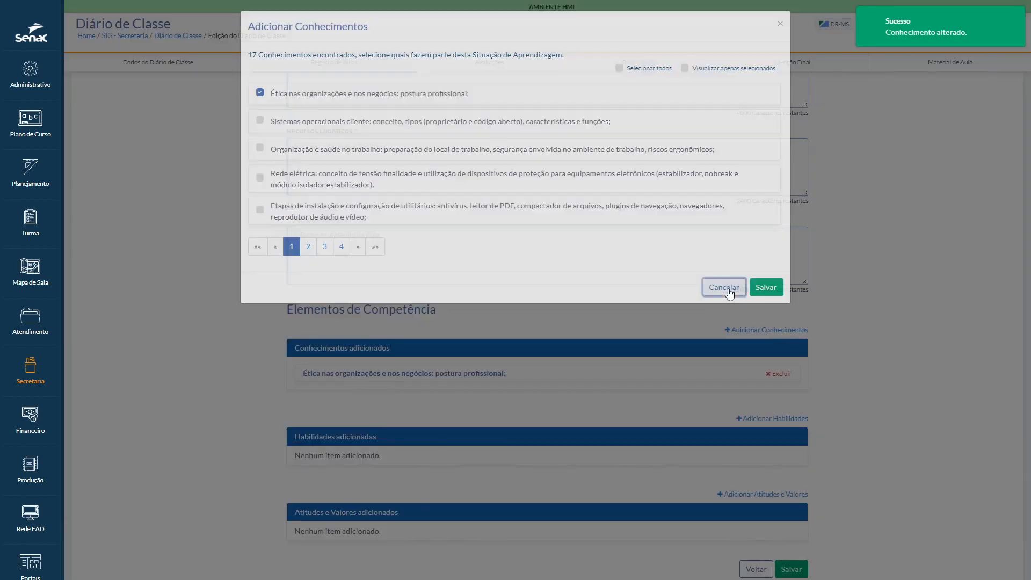
Step: Review the whole Aula 1 content form and return to the lesson list without saving
scroll(557, 412, down, 1)
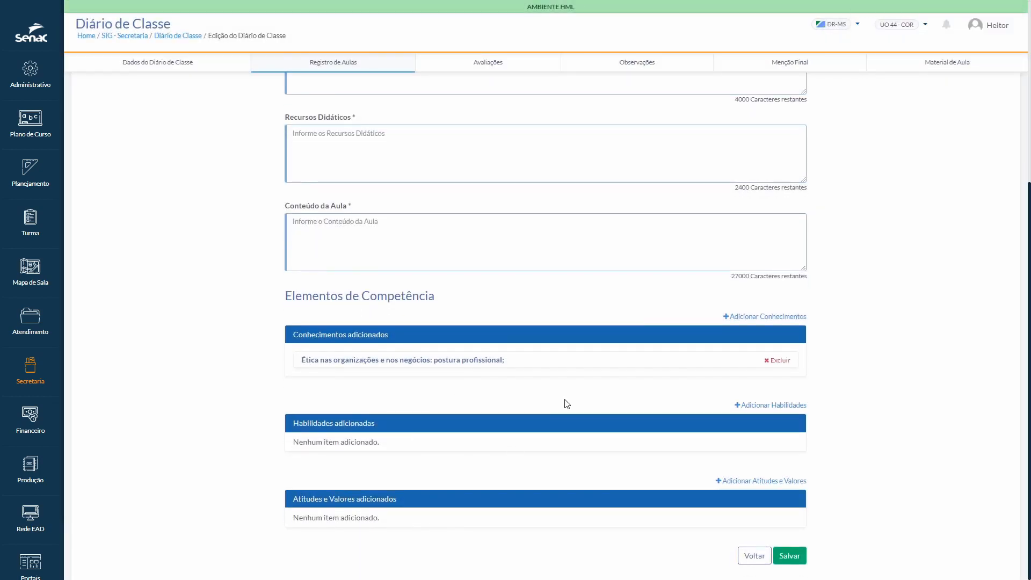
scroll(561, 400, up, 5)
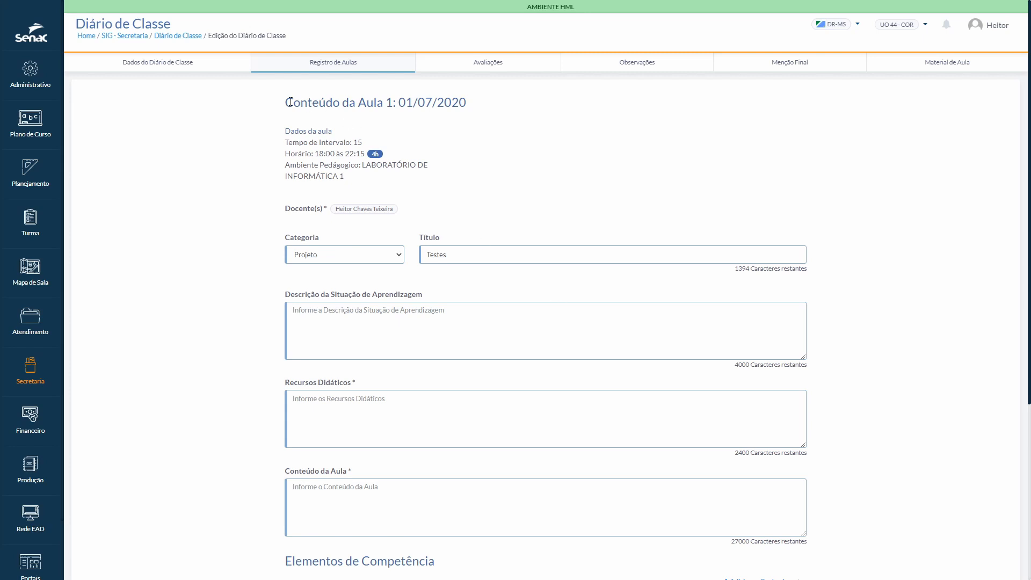
scroll(221, 321, down, 3)
scroll(241, 326, up, 3)
scroll(265, 331, down, 5)
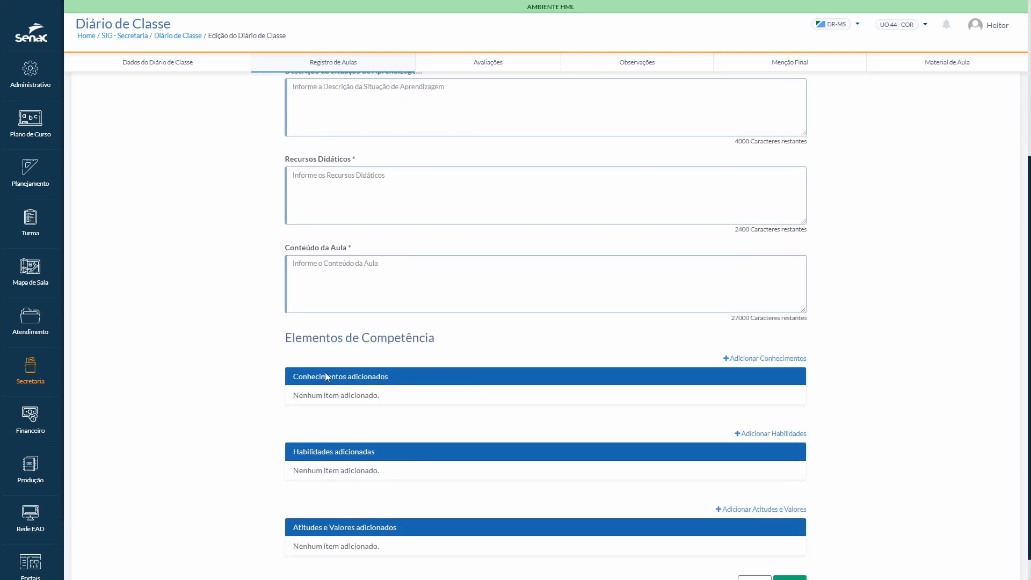
click(757, 554)
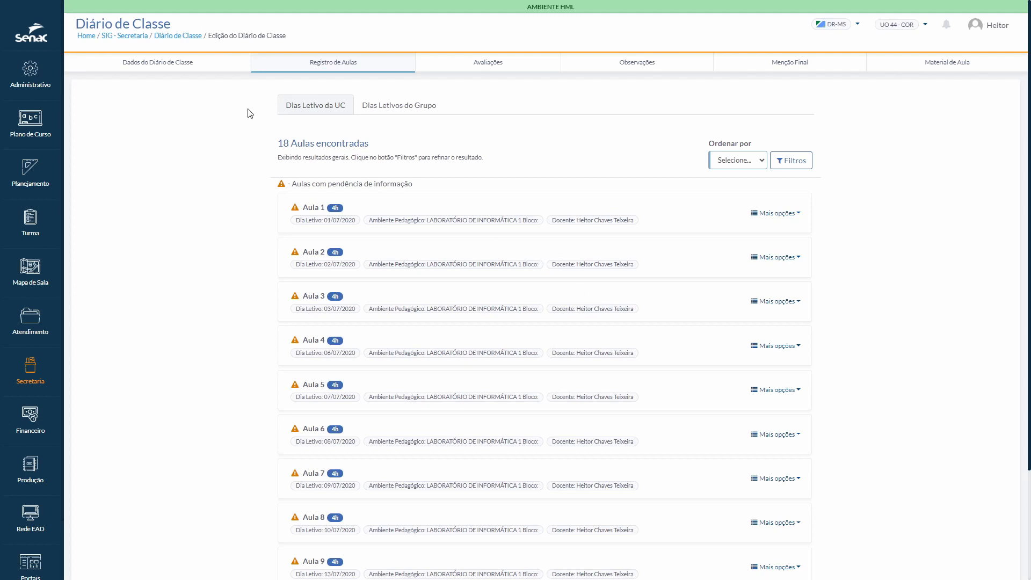
Step: Return to the class diary list and filter it by class code 2020.44.14
click(182, 37)
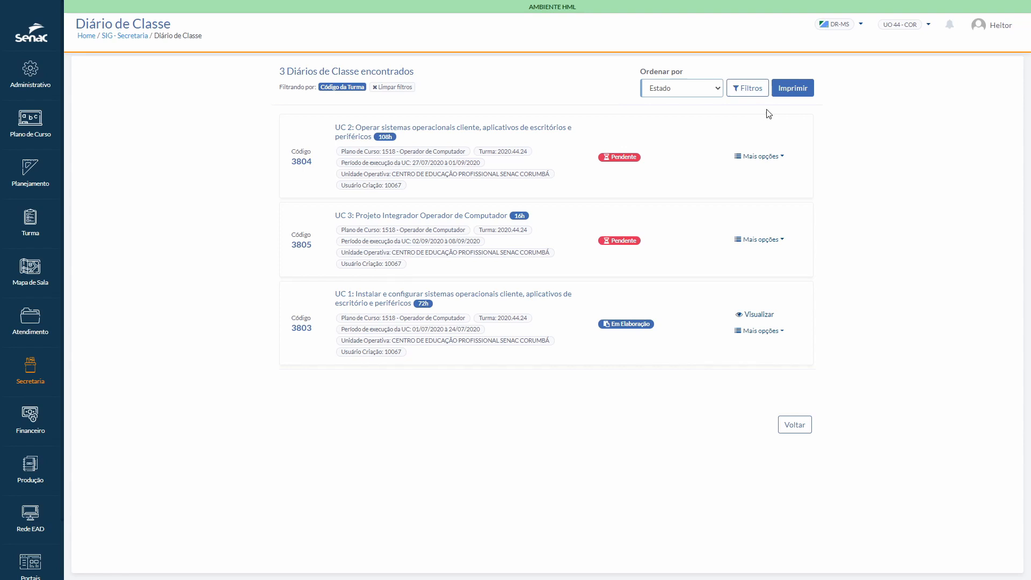
click(746, 92)
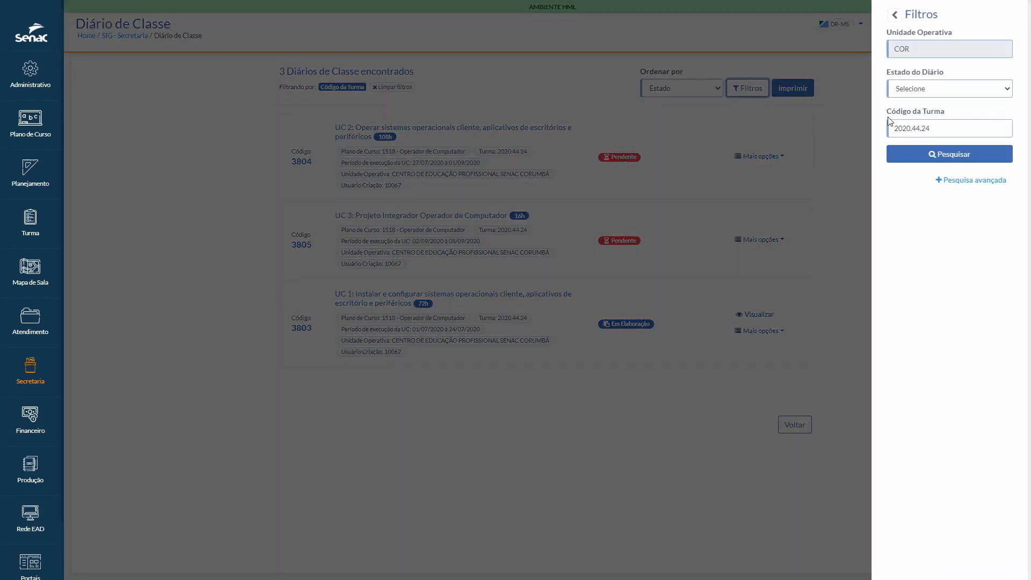
click(940, 128)
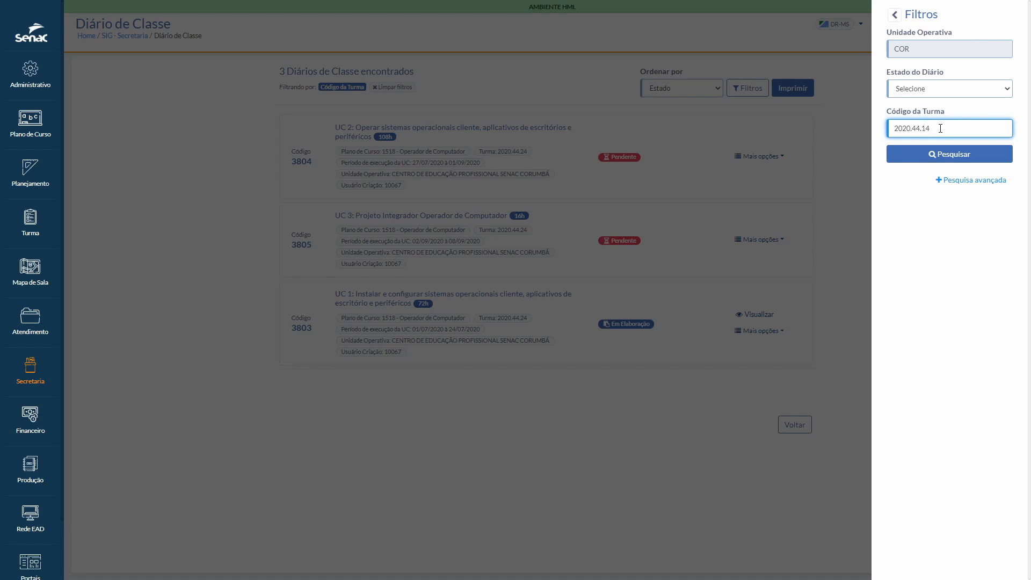
click(929, 155)
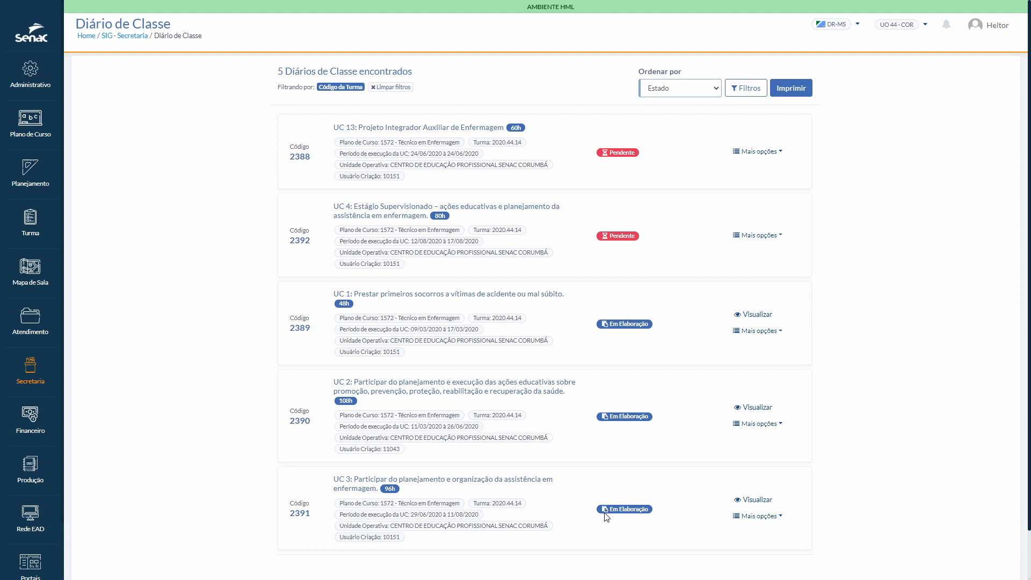
Step: Open the UC 3 diary of class 2020.44.14 for editing and show its lesson register
click(781, 518)
click(728, 537)
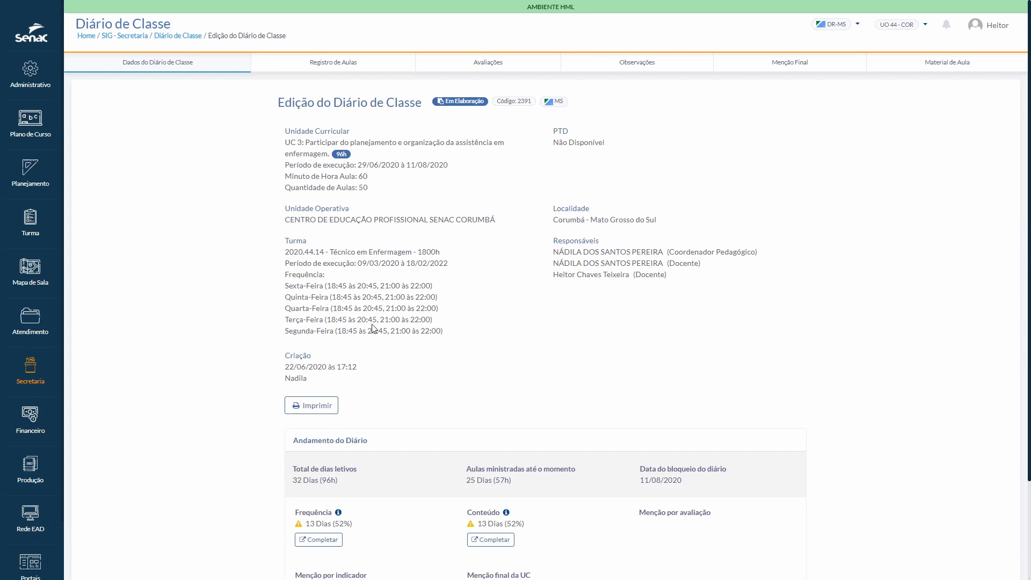
click(352, 66)
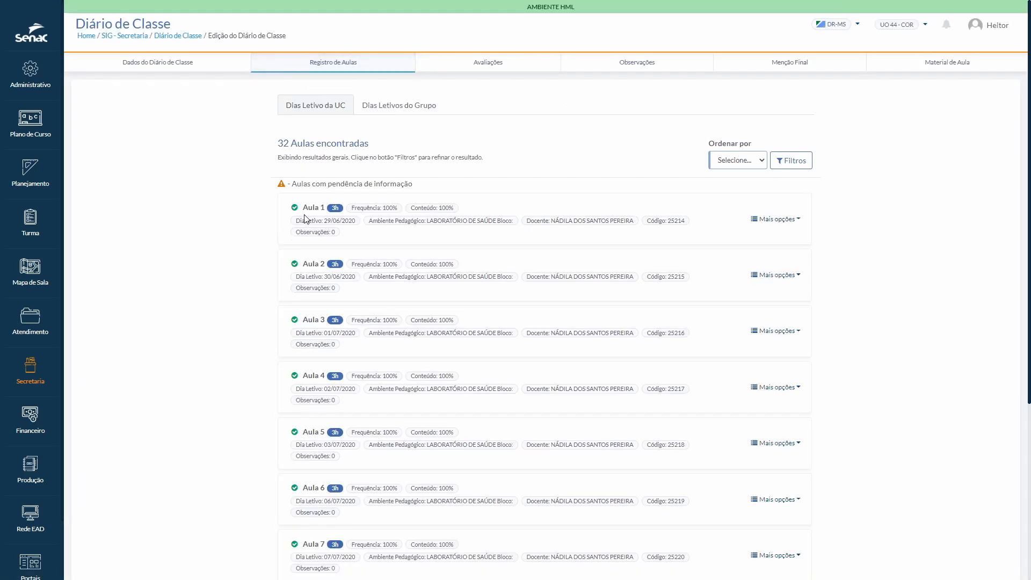
Step: Go to page 2 of the lesson list and check the date of Aula 18 and the options available for Aula 19
scroll(305, 218, down, 5)
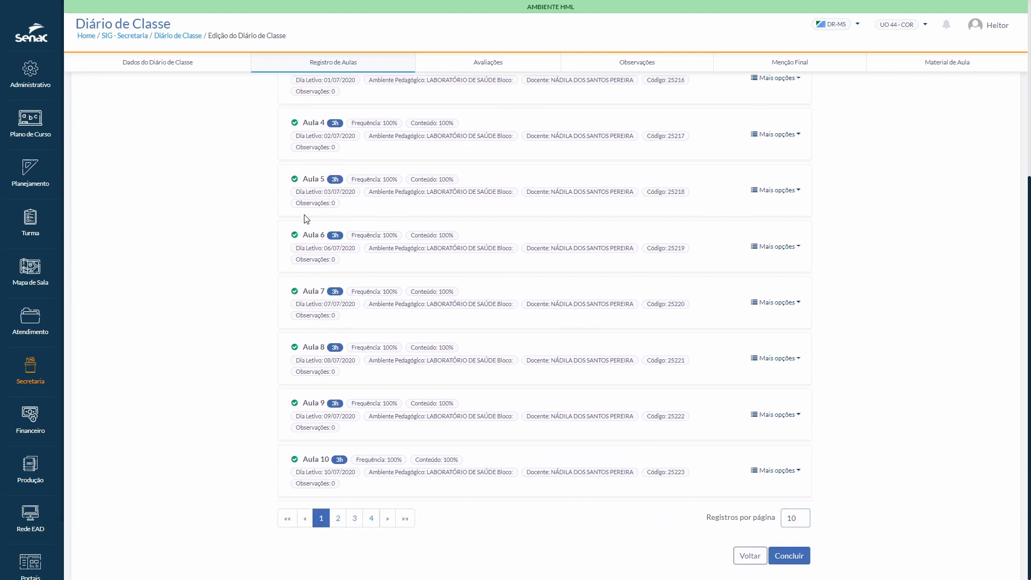
click(338, 519)
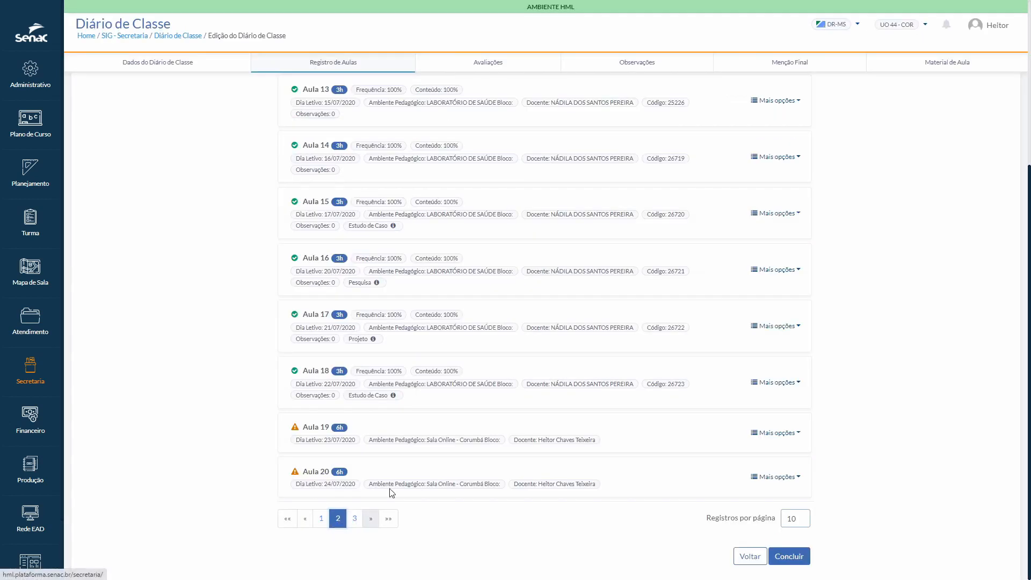
drag(324, 384, 358, 386)
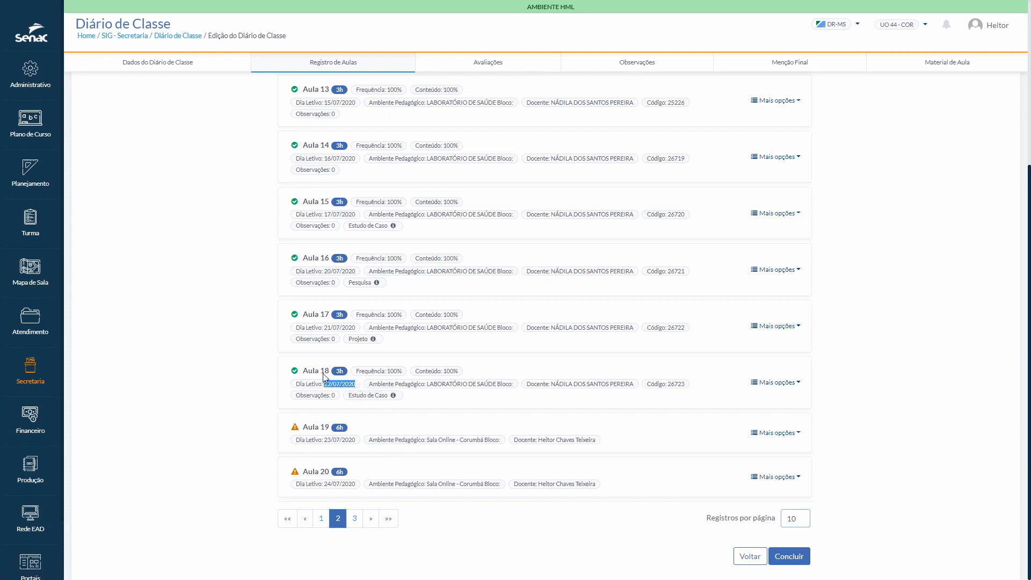
click(259, 386)
click(759, 435)
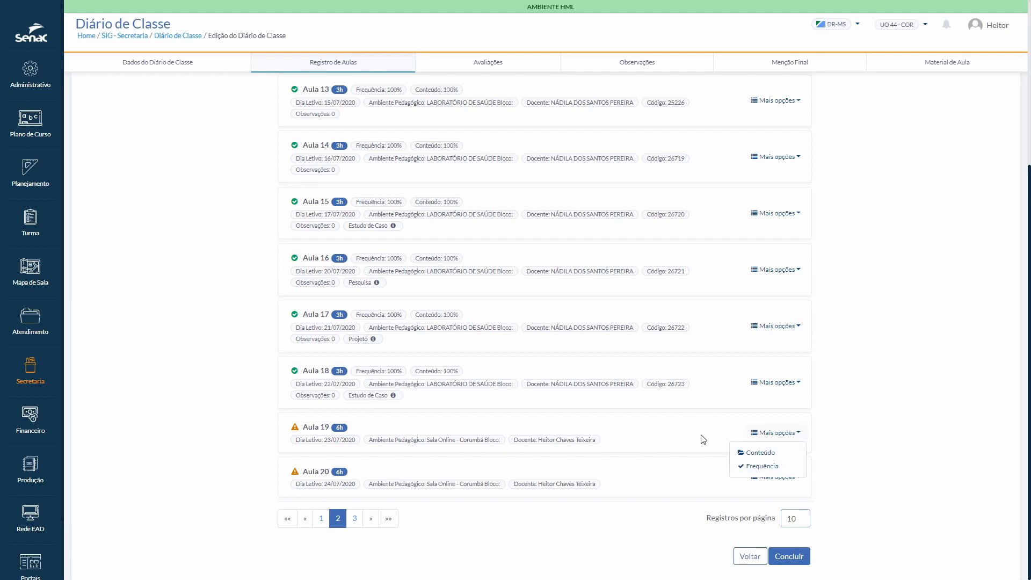
click(681, 428)
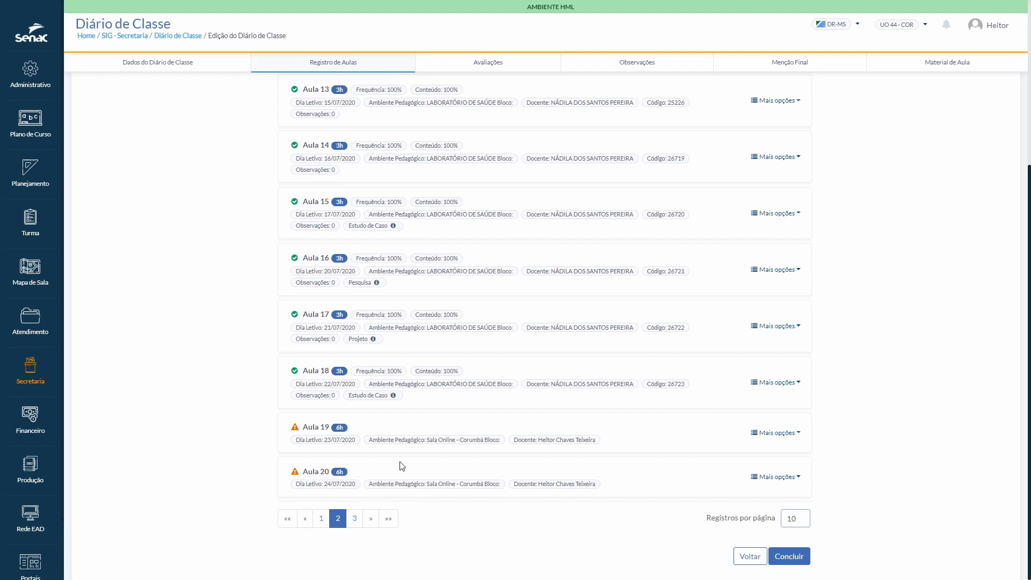
Step: Show 50 records per page in the lesson list and open the content form of Aula 19 for review
click(800, 523)
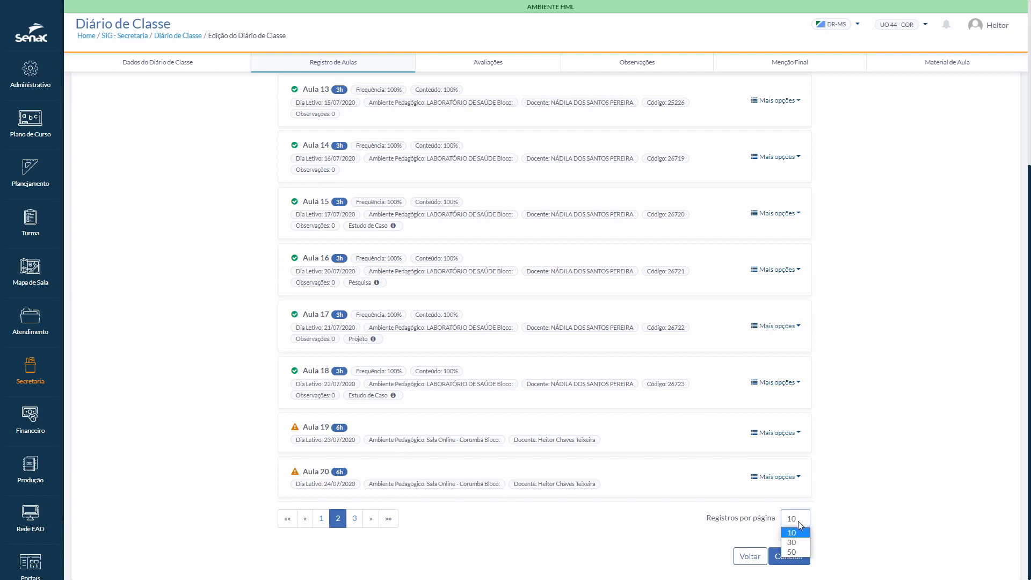
click(793, 552)
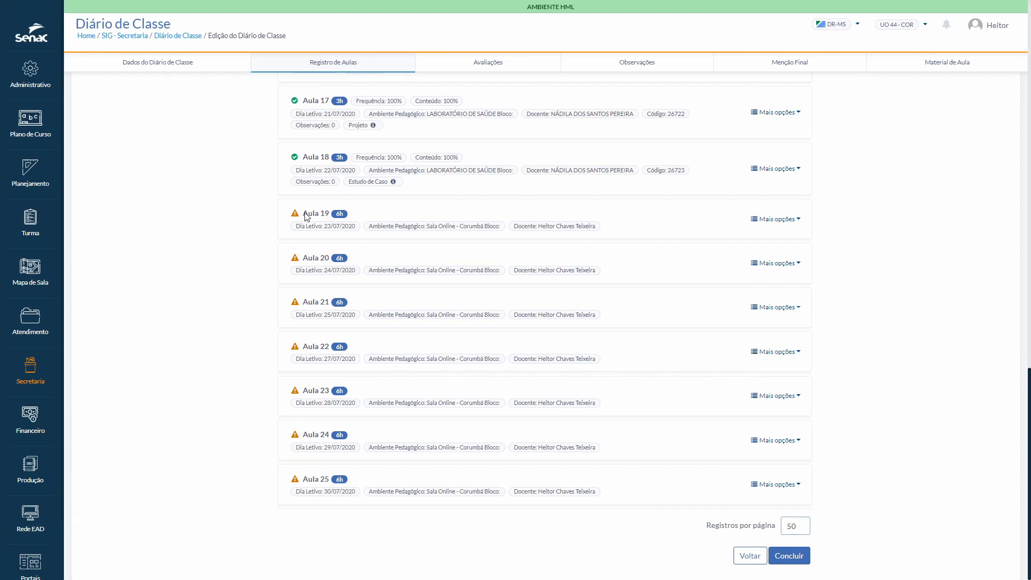
drag(304, 214, 330, 214)
click(455, 216)
click(796, 221)
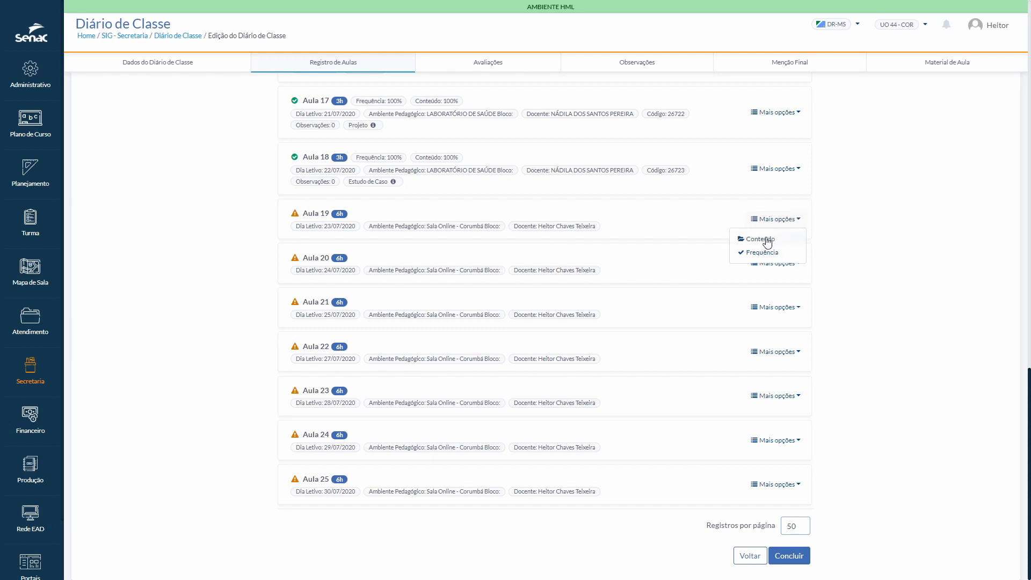
click(766, 240)
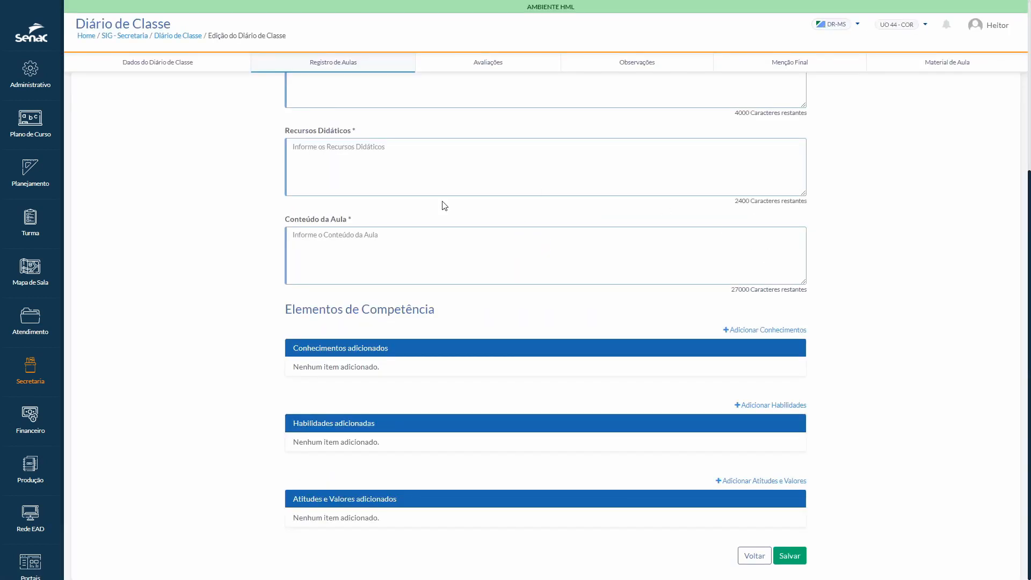
scroll(444, 206, up, 5)
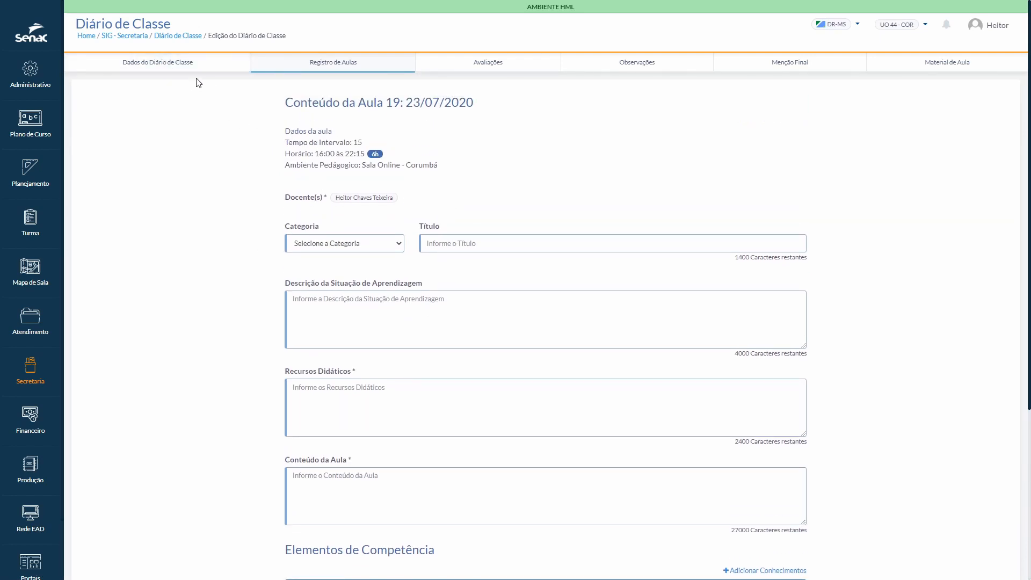
Step: Open the general data of the class diary and check its PTD availability
click(173, 66)
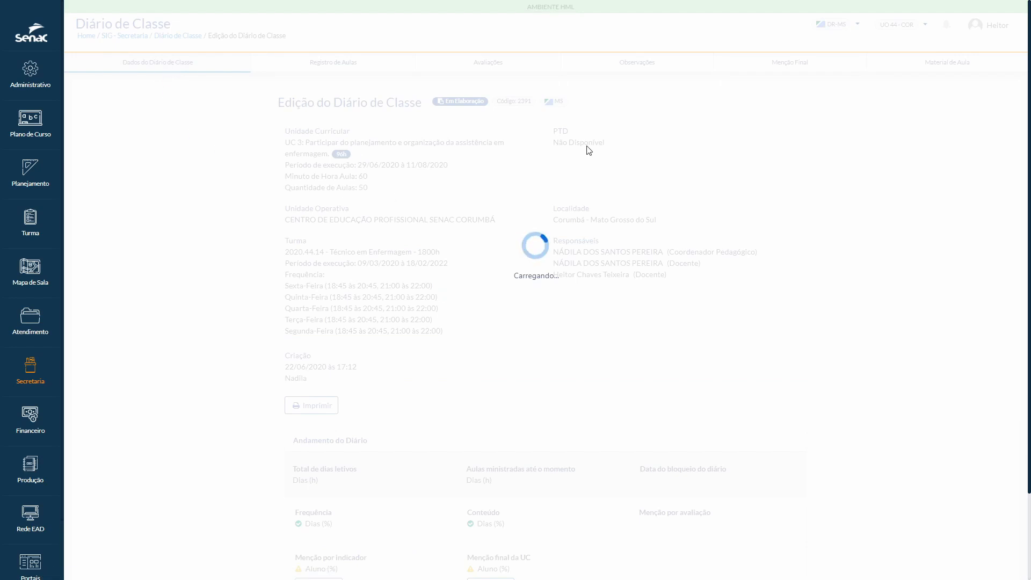
drag(555, 142, 604, 144)
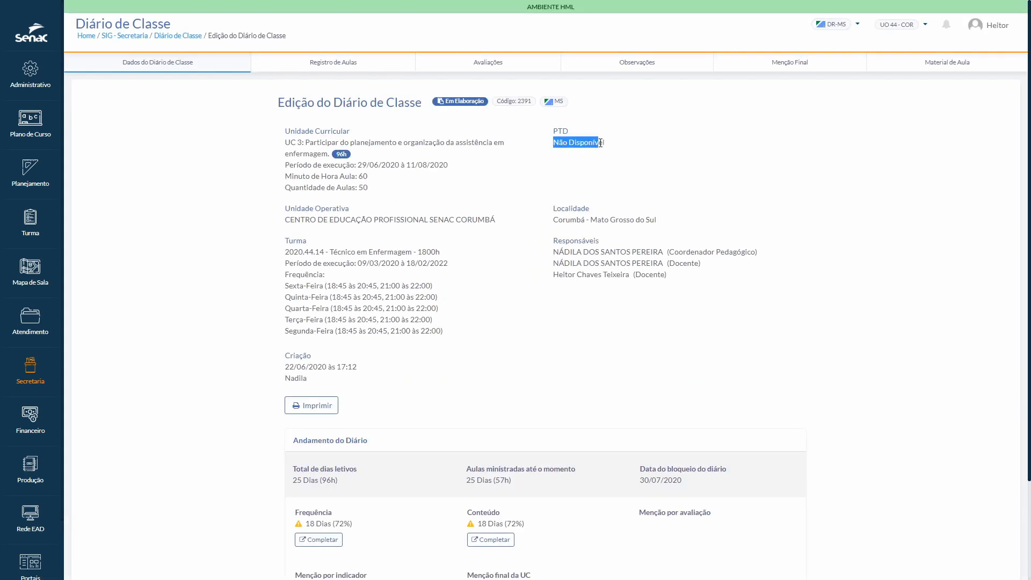
click(626, 166)
Step: Return to the lesson register and open the content form of Aula 19 from page 2 of the list
click(356, 66)
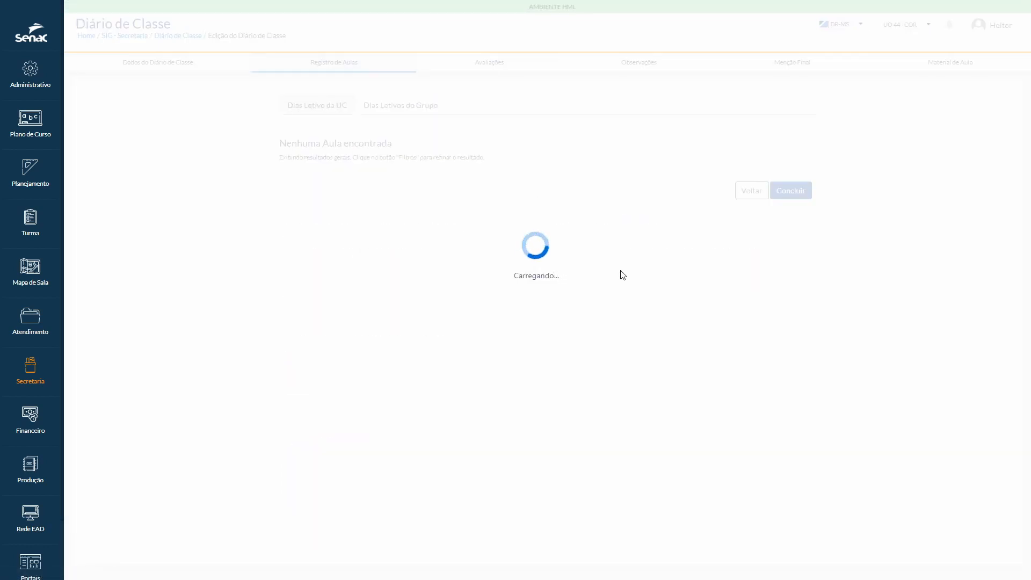
scroll(623, 275, down, 5)
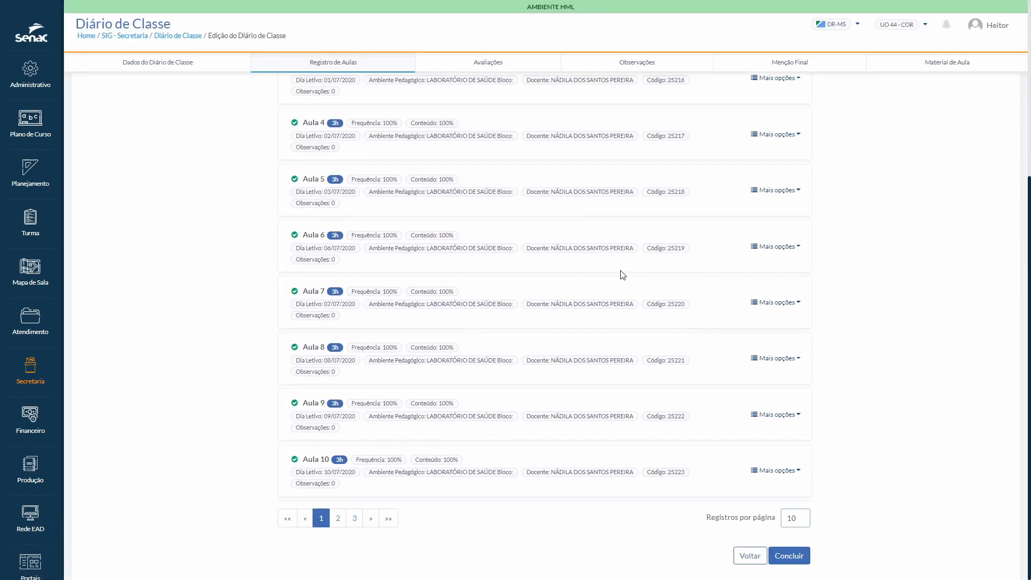
click(338, 520)
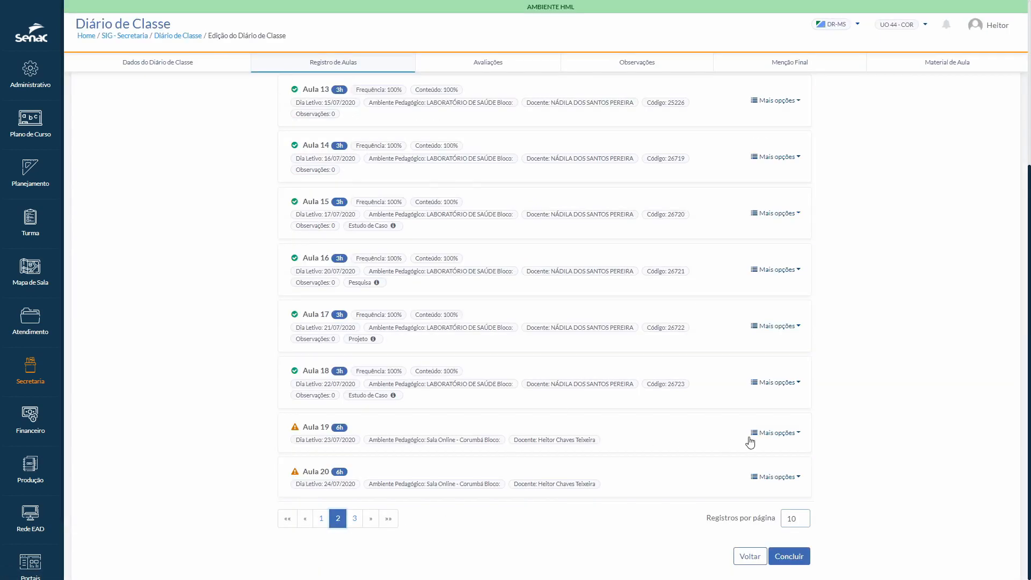
click(798, 436)
click(772, 452)
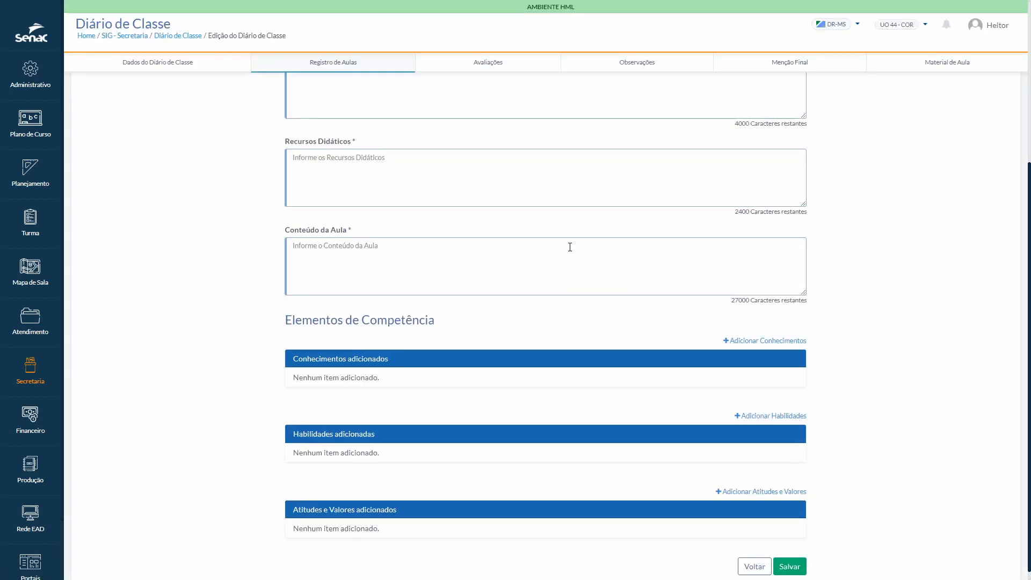
scroll(570, 247, up, 5)
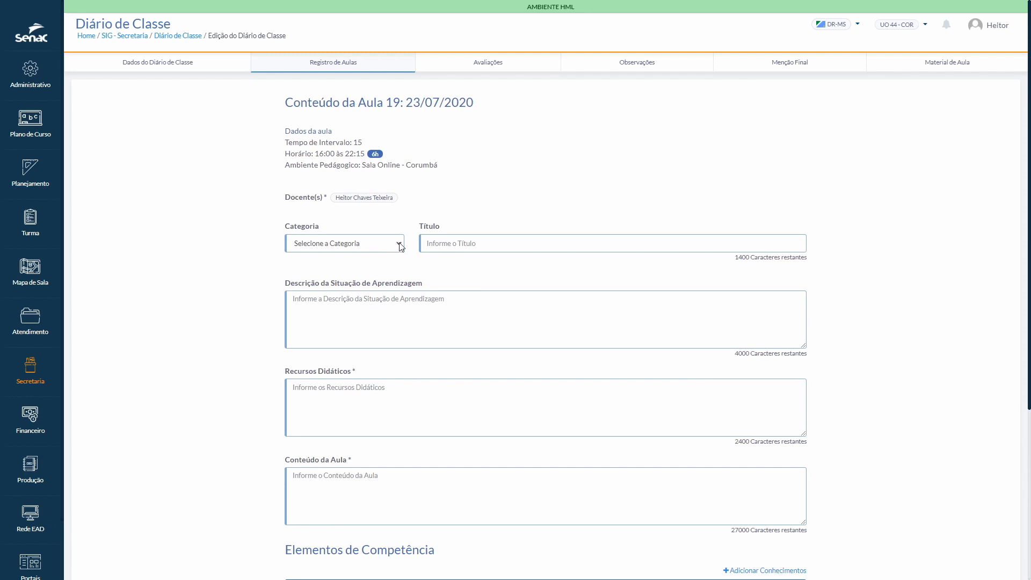
Step: Fill Aula 19's content with category Projeto, Teste 123 in every text field, and knowledge, skills and attitudes items, and save it
click(400, 246)
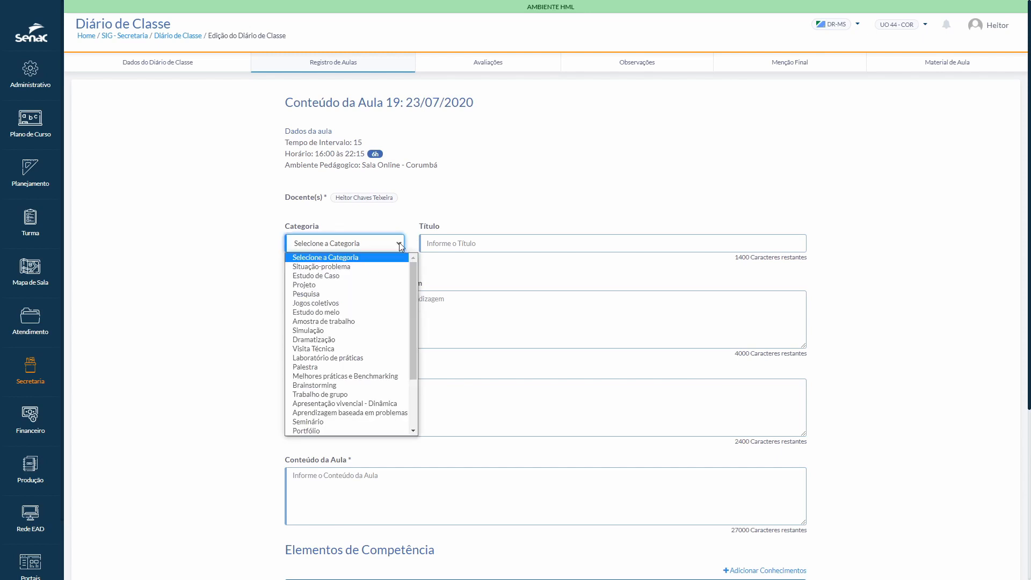
click(350, 284)
click(441, 245)
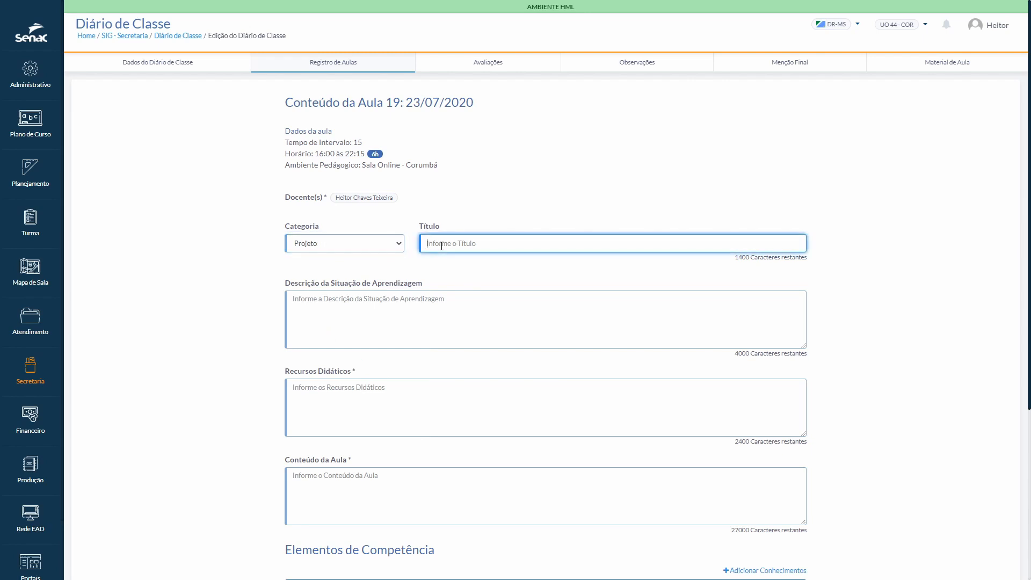
text(Te)
text(ste)
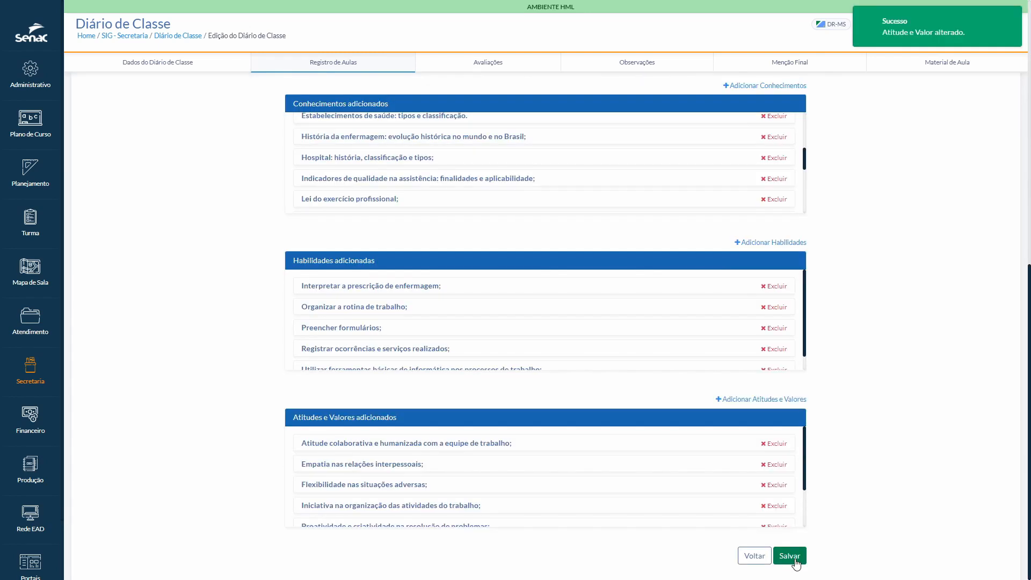
scroll(813, 435, up, 10)
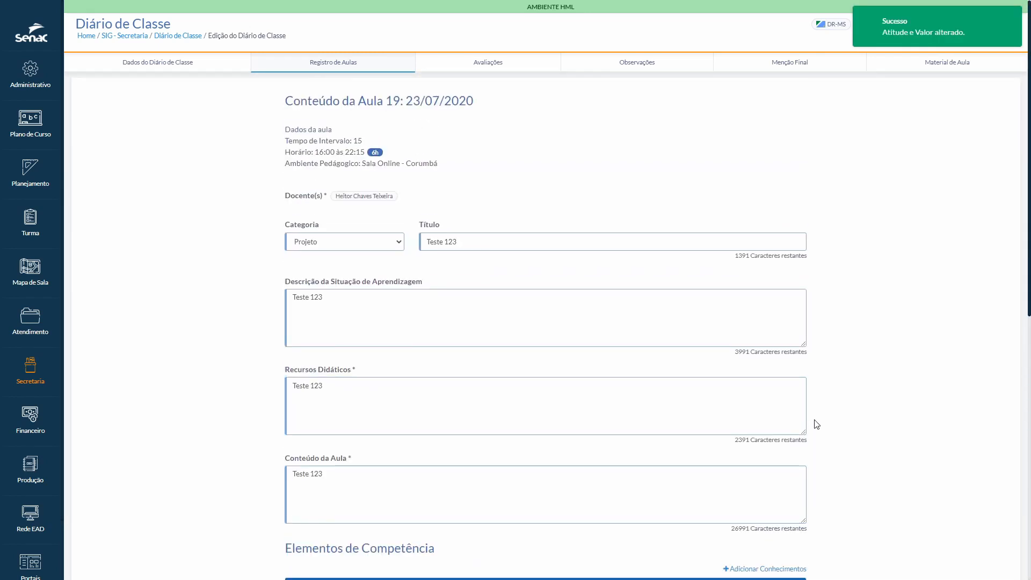
scroll(813, 424, down, 9)
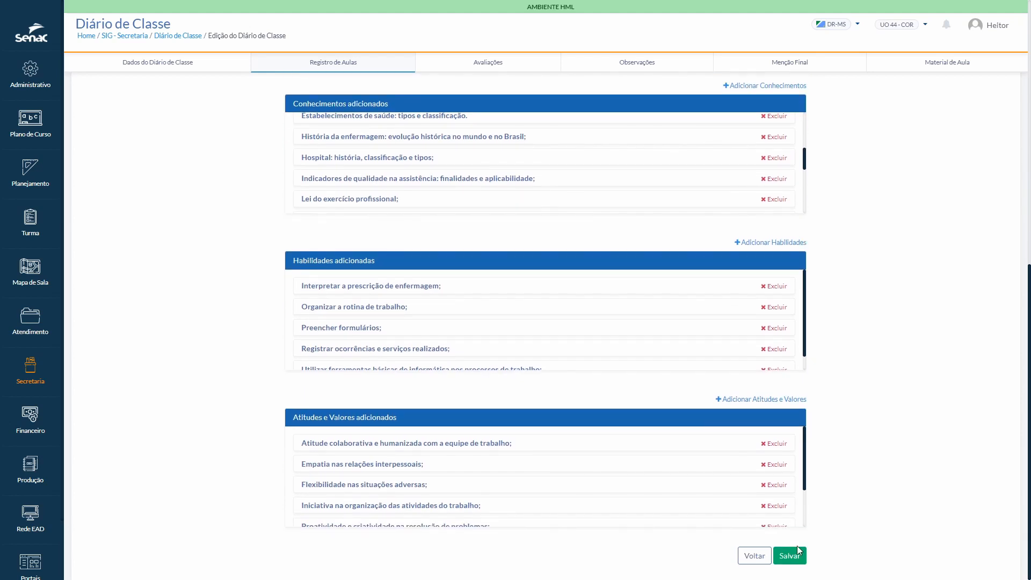
click(795, 560)
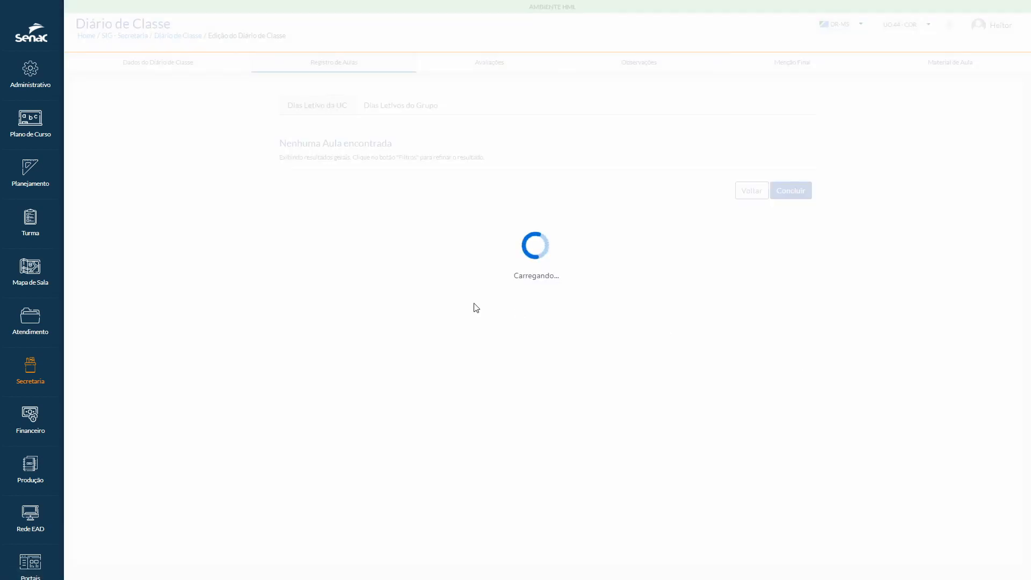
Step: Go to page 2 of the lesson list and check the content completion of Aula 19
scroll(476, 307, down, 5)
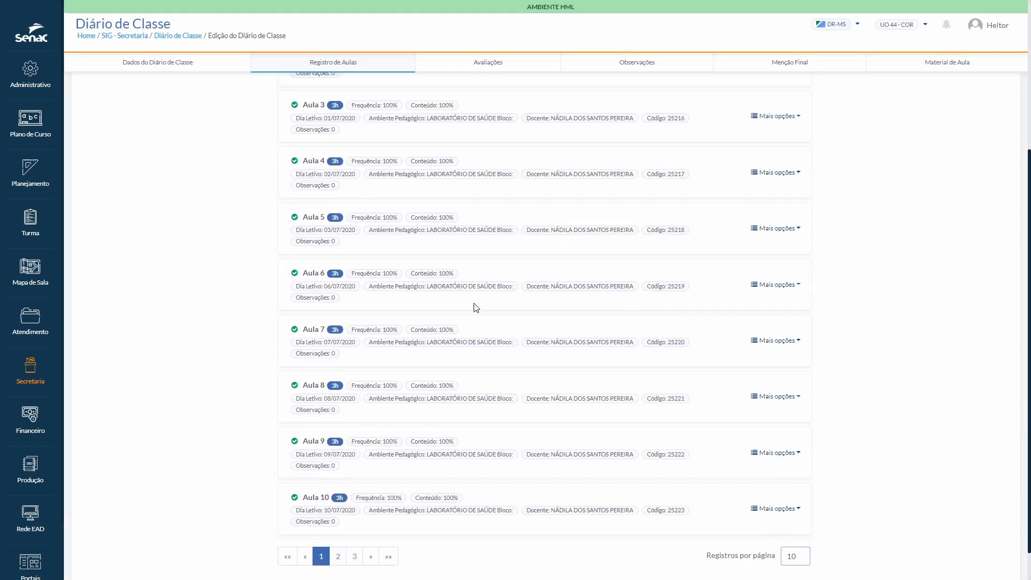
click(338, 518)
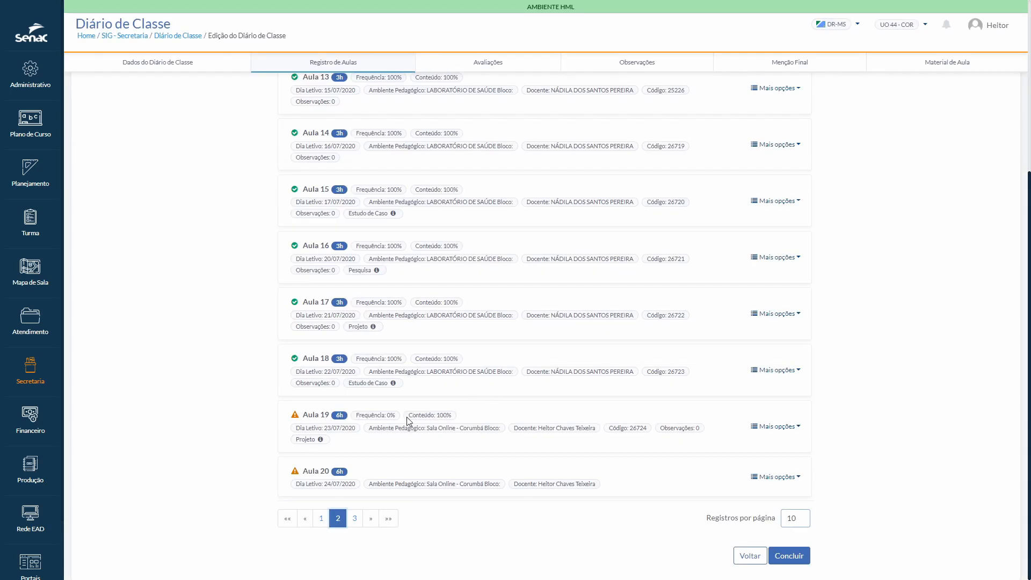
drag(408, 415, 452, 416)
click(836, 447)
Step: Open the attendance sheet of Aula 19 and look through the list of students in process
click(802, 430)
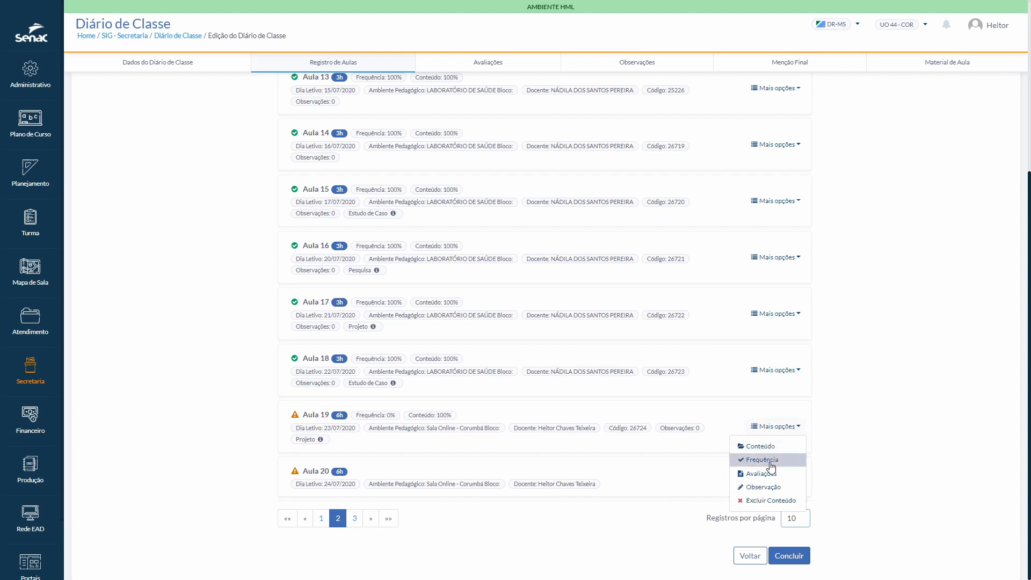
click(761, 460)
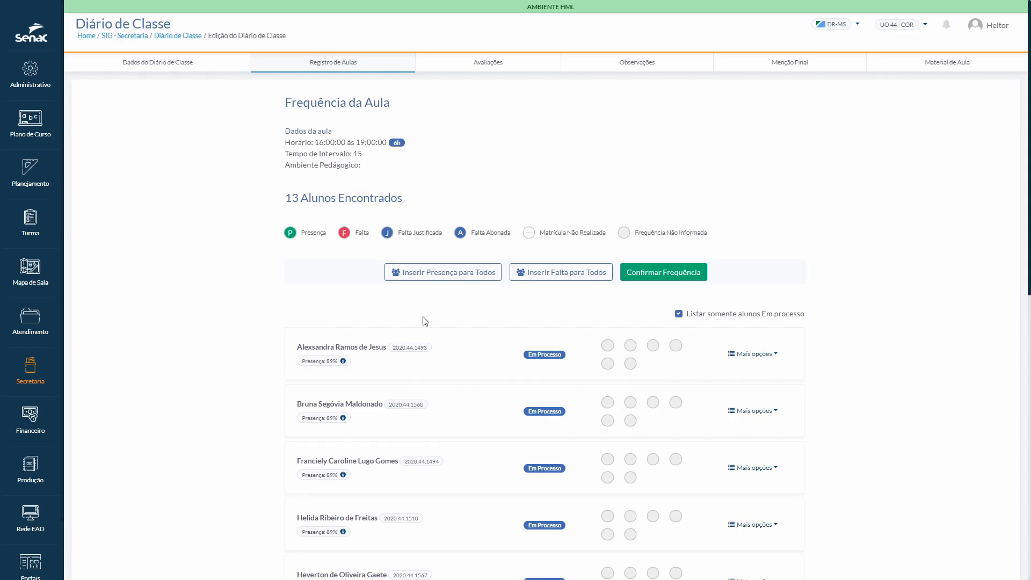
scroll(424, 321, down, 8)
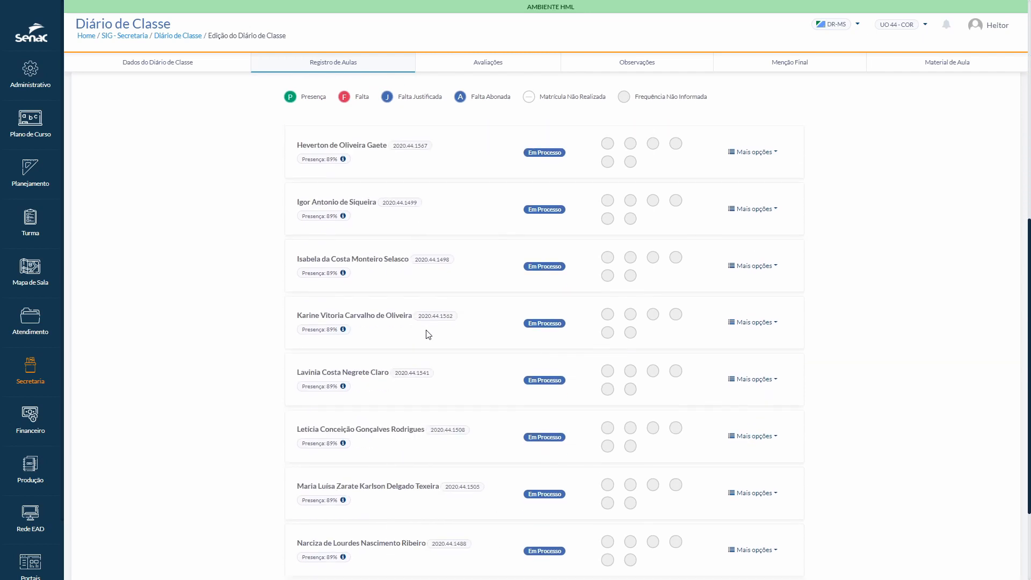
scroll(435, 376, down, 3)
scroll(457, 457, up, 10)
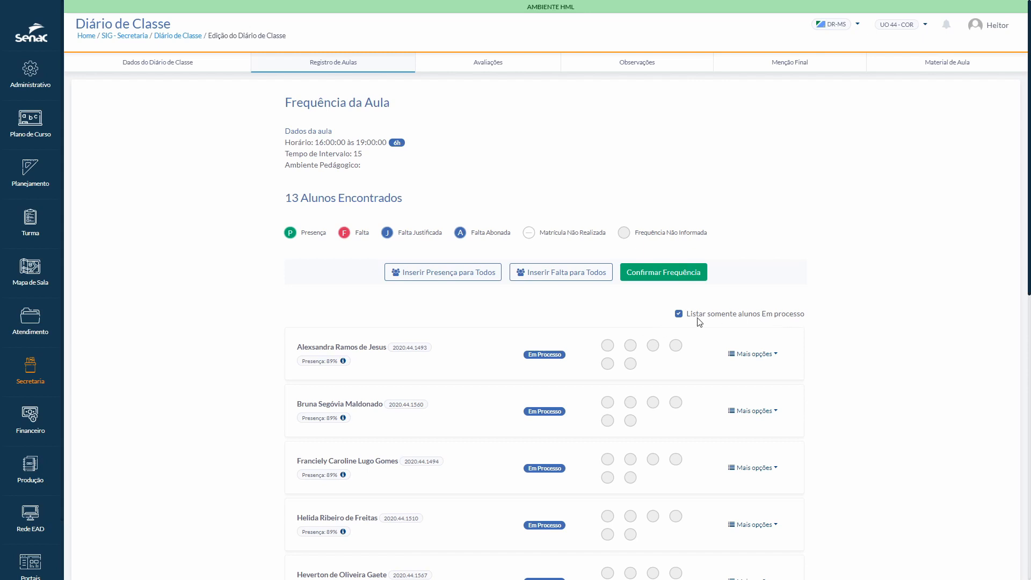
Step: List students of every status in the attendance sheet, review their statuses, and limit the list to students Em processo again
click(678, 314)
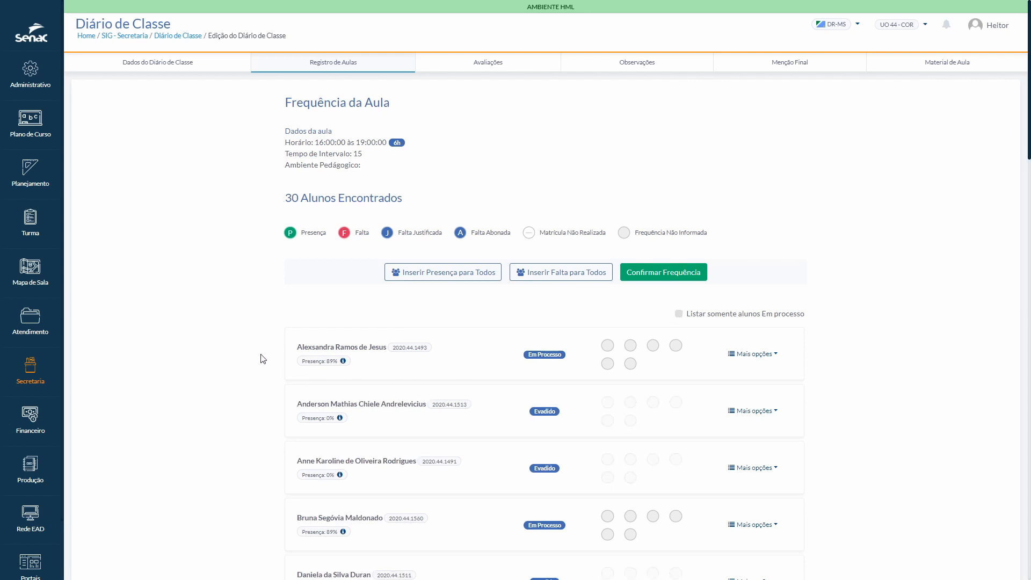
scroll(263, 359, down, 1)
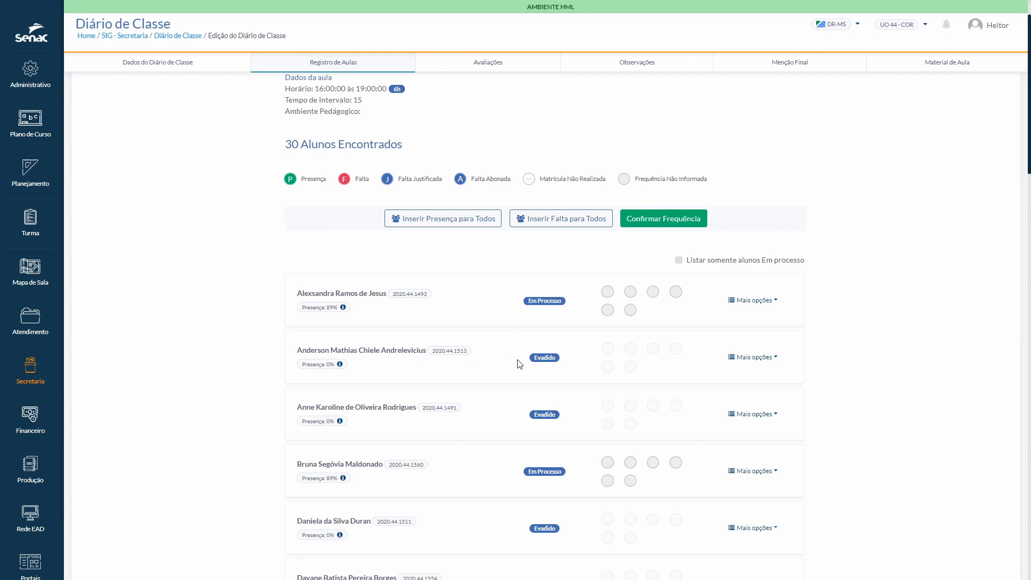
scroll(529, 371, down, 8)
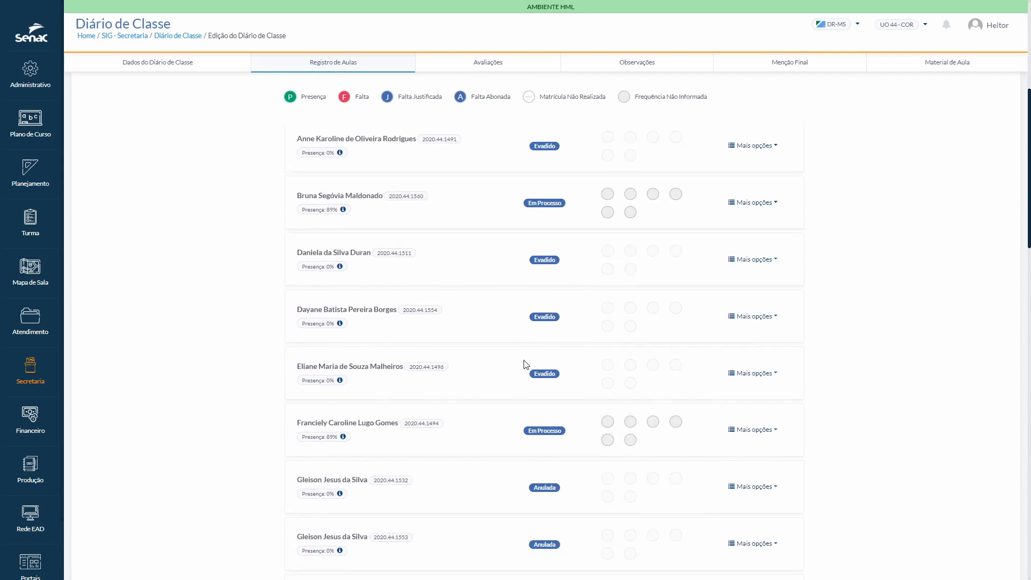
scroll(524, 395, down, 2)
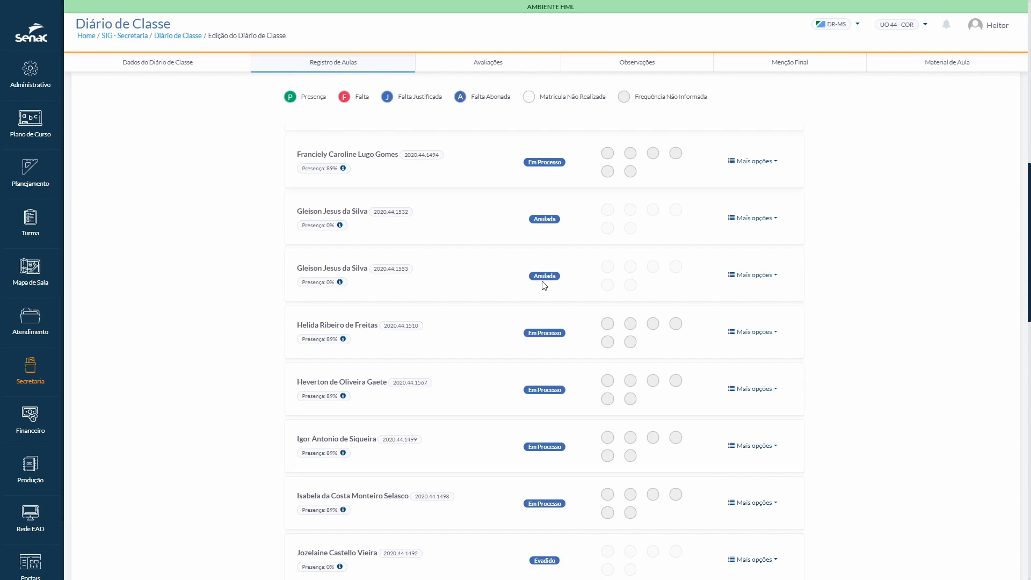
scroll(480, 366, down, 12)
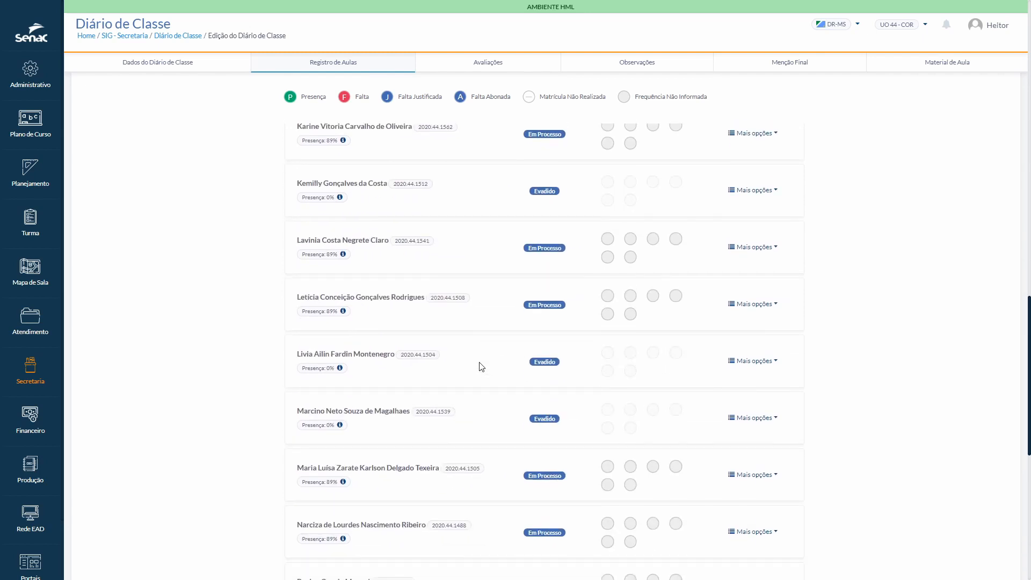
scroll(482, 367, down, 5)
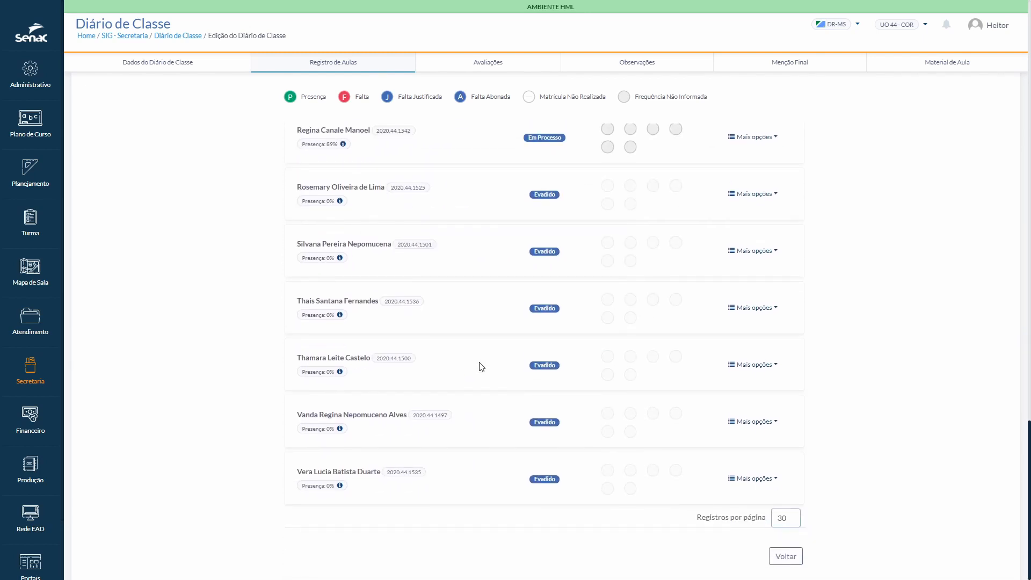
scroll(481, 366, up, 20)
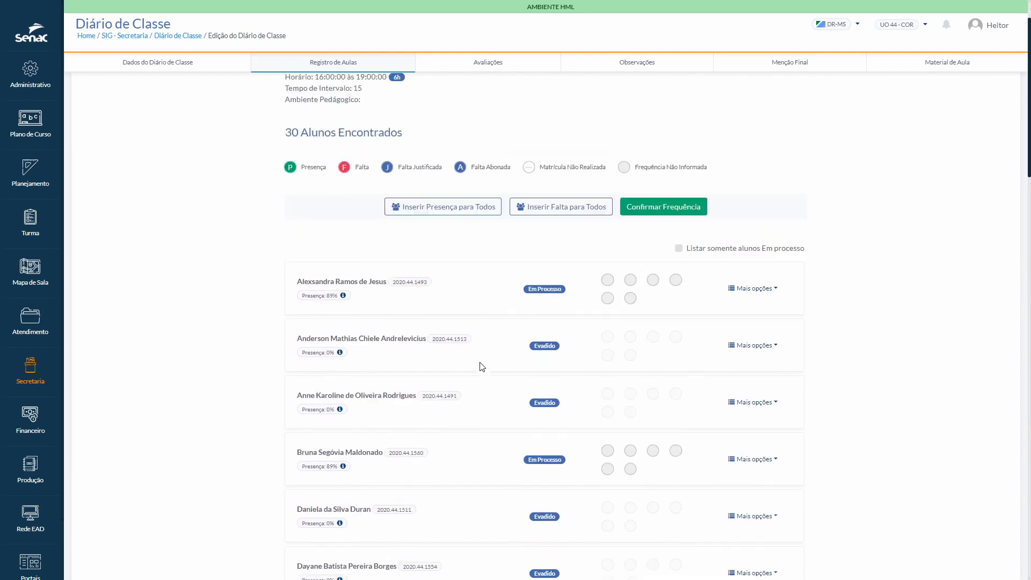
scroll(481, 367, up, 2)
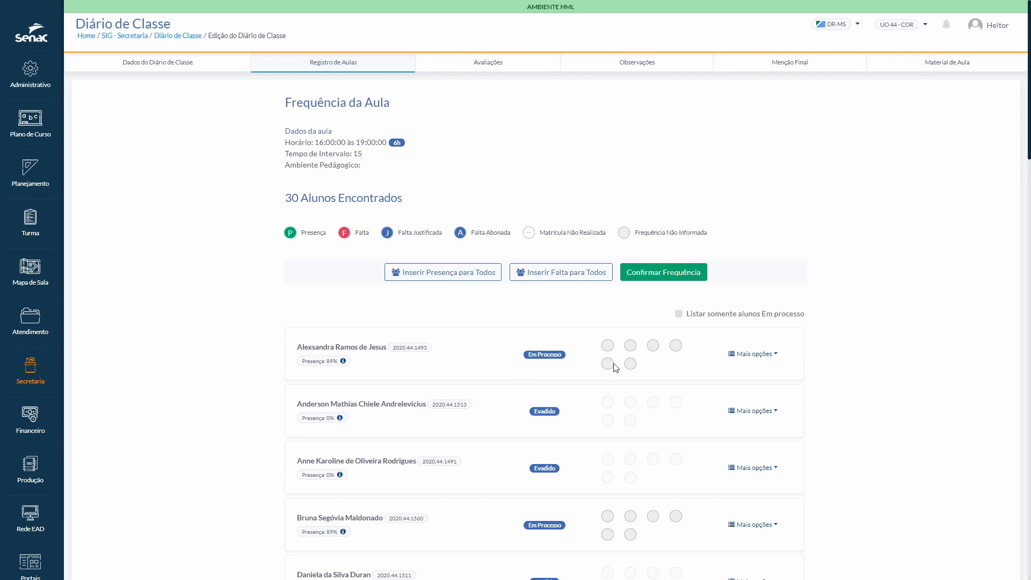
click(679, 314)
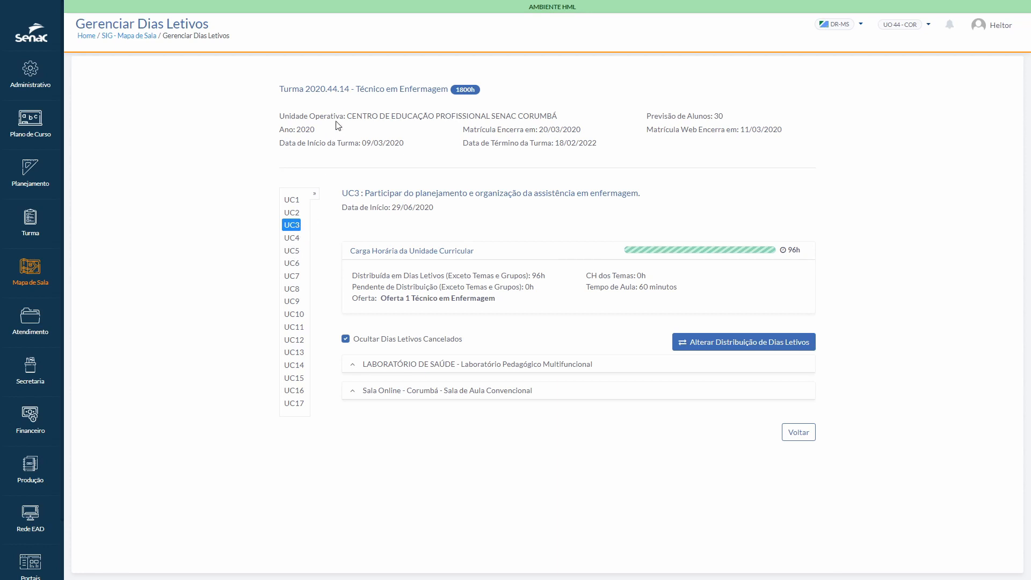
Step: Switch to Gerenciar Dias Letivos for class 2020.44.14, expand UC3's Sala Online - Corumbá and check both class-time entries for 23/07/2020
click(354, 395)
scroll(467, 449, down, 1)
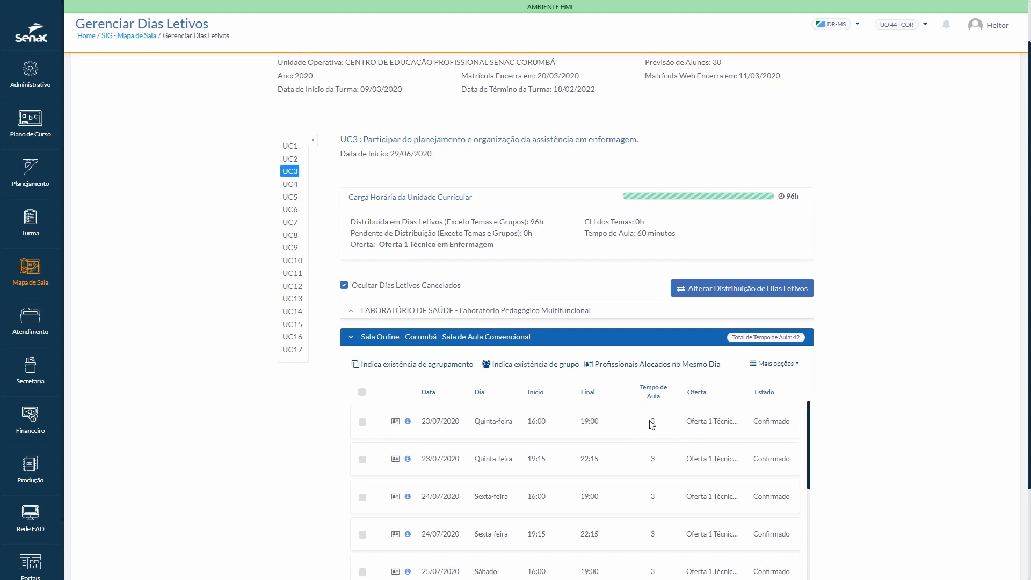
drag(649, 422, 660, 424)
click(646, 424)
double_click(652, 459)
click(627, 442)
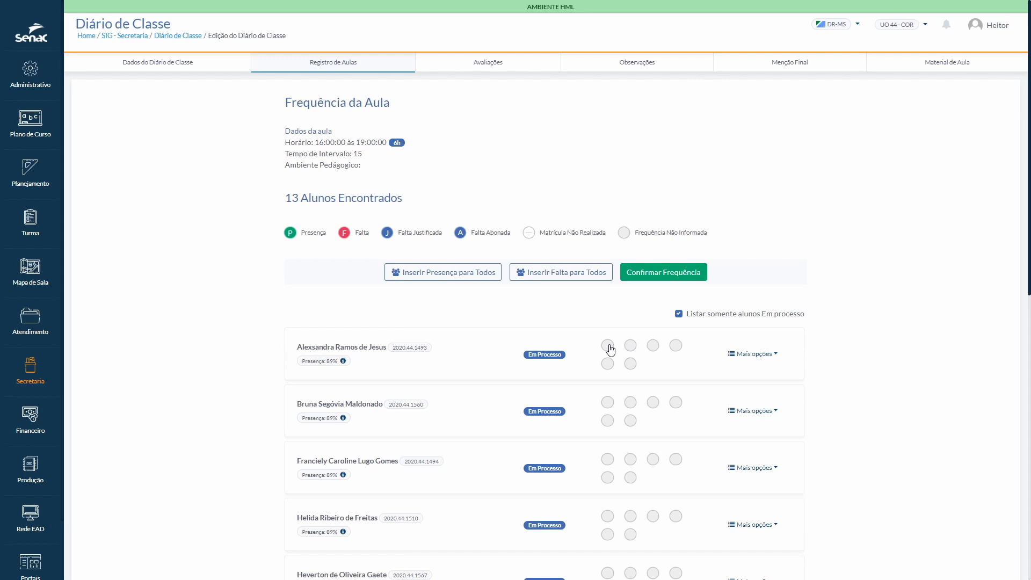
Step: Mark every listed student present in Aula 19's attendance sheet and check the marks down the list
click(609, 347)
click(608, 346)
click(450, 274)
scroll(606, 394, down, 8)
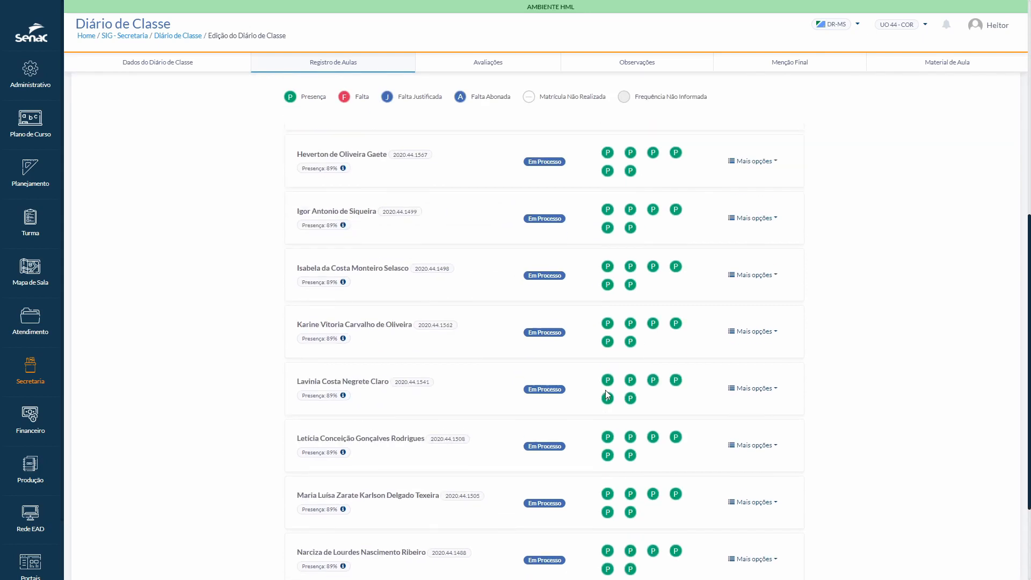
scroll(607, 392, down, 3)
scroll(451, 298, up, 10)
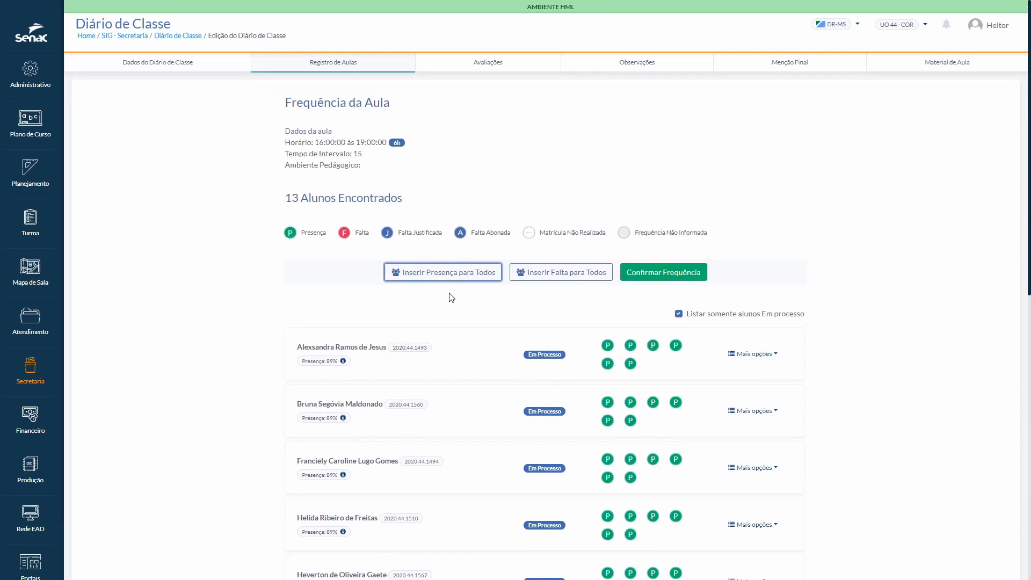
Step: Mark every listed student absent in Aula 19's attendance sheet and check the marks
click(555, 274)
scroll(591, 358, down, 10)
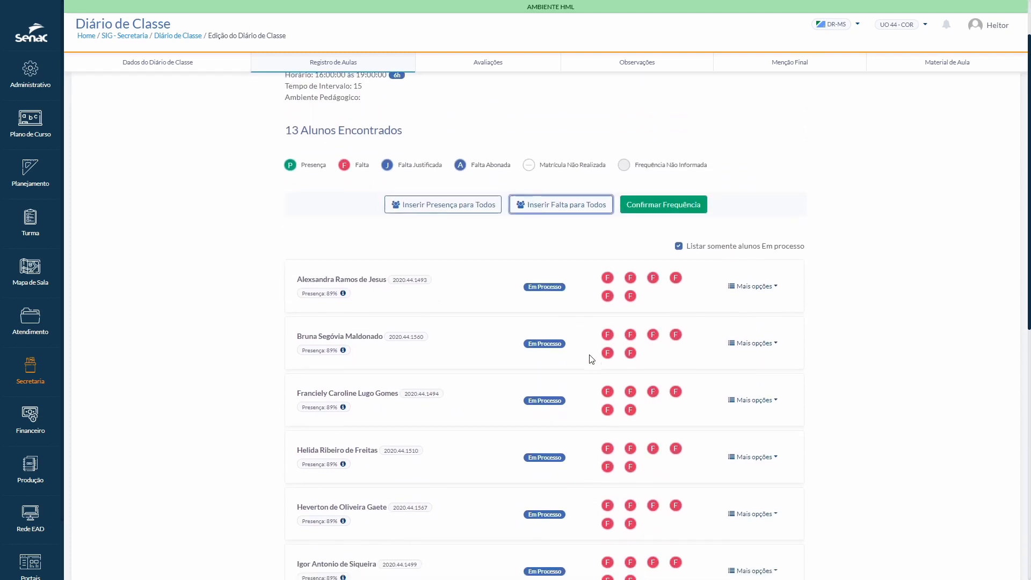
scroll(591, 358, up, 10)
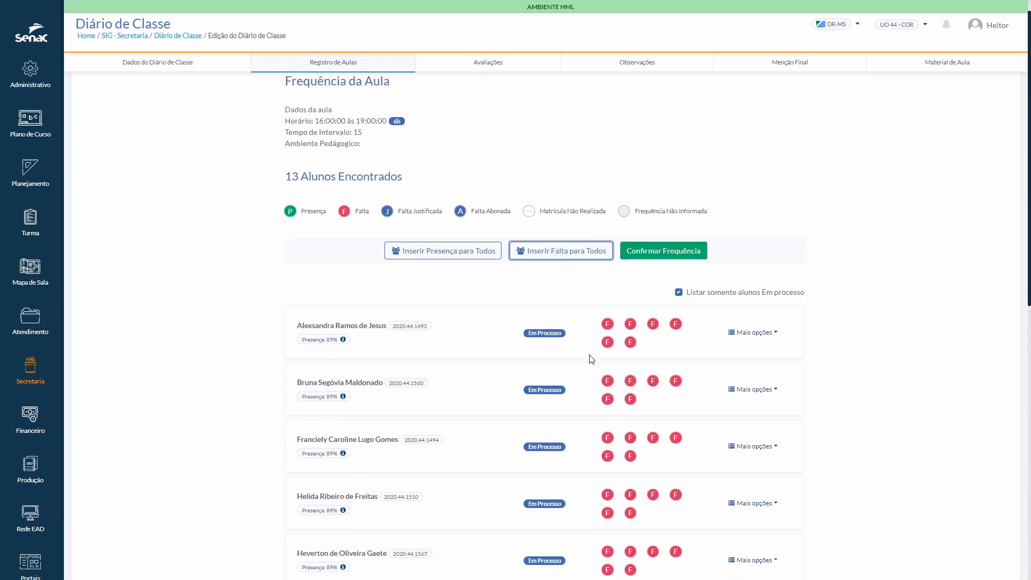
Step: Switch all students back to presence and give the first student absences in the first three class hours
click(462, 277)
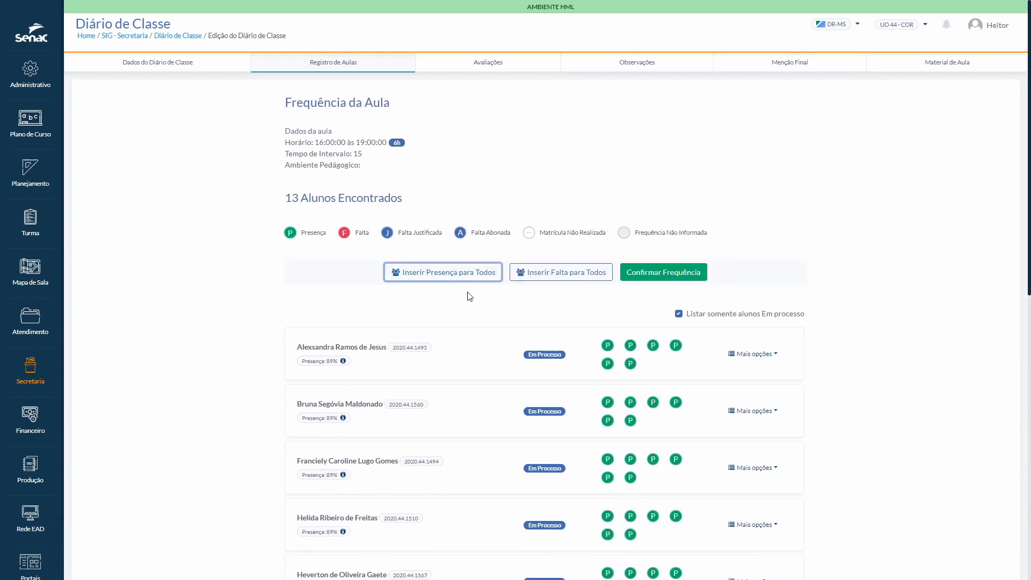
click(607, 347)
click(631, 348)
click(653, 346)
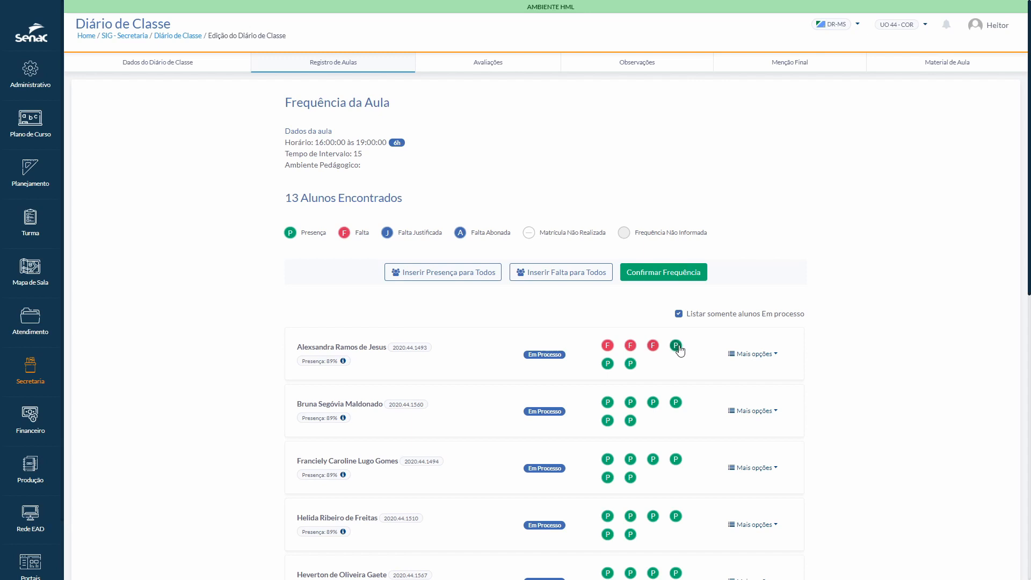
Step: Cycle the attendance marks of the first student's last three class hours and return them to presence
click(676, 347)
click(606, 365)
click(632, 365)
click(608, 364)
click(630, 365)
click(609, 364)
click(629, 364)
click(675, 346)
click(675, 346)
Step: Look over the attendance marks of the listed students and confirm the attendance of Aula 19
scroll(652, 376, down, 6)
scroll(653, 371, up, 5)
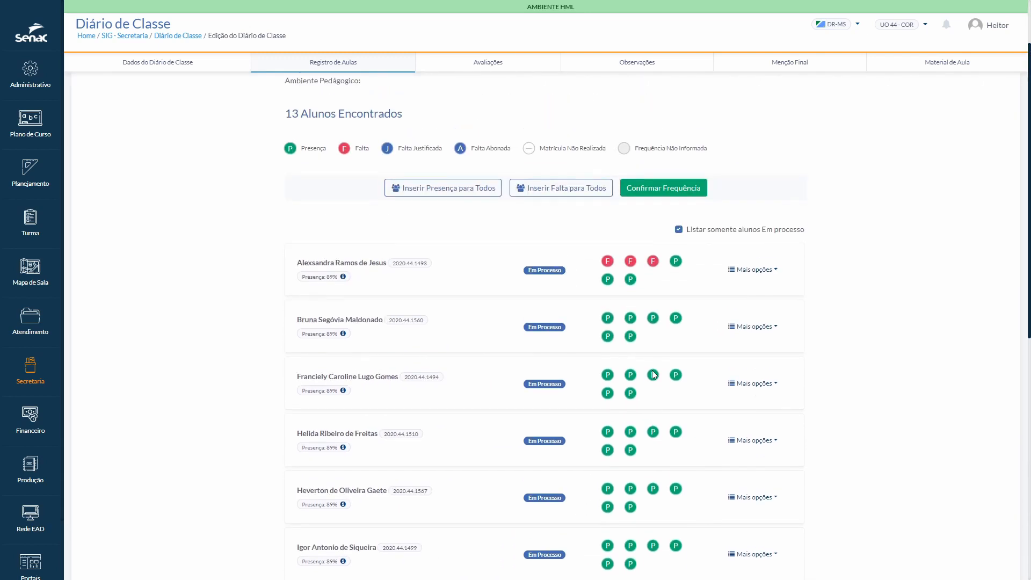
scroll(653, 374, up, 2)
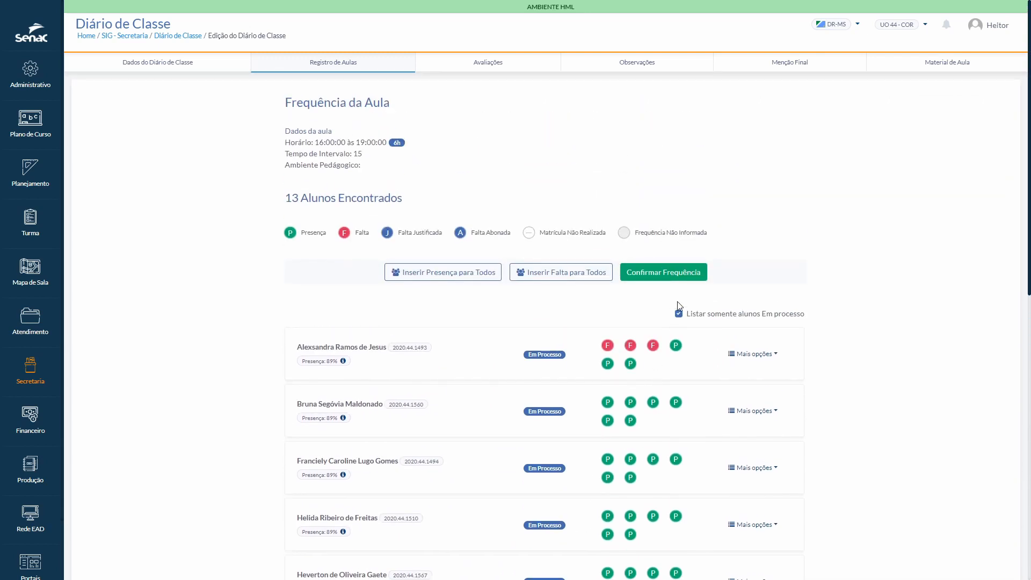
click(657, 274)
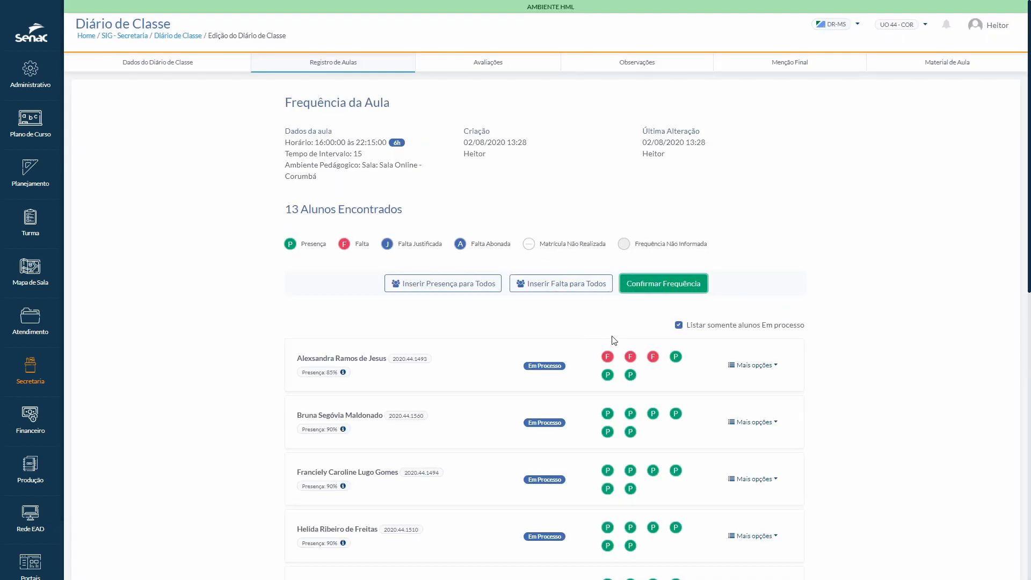
Step: Review the confirmed attendance list down to its end and return to the Registro de Aula listing
scroll(850, 410, down, 3)
scroll(851, 410, down, 5)
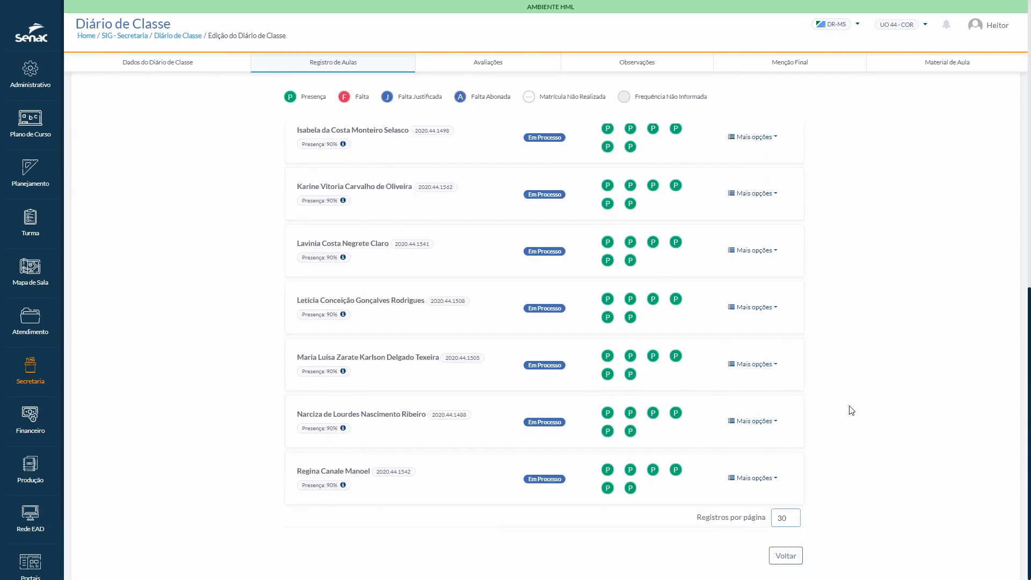
click(787, 556)
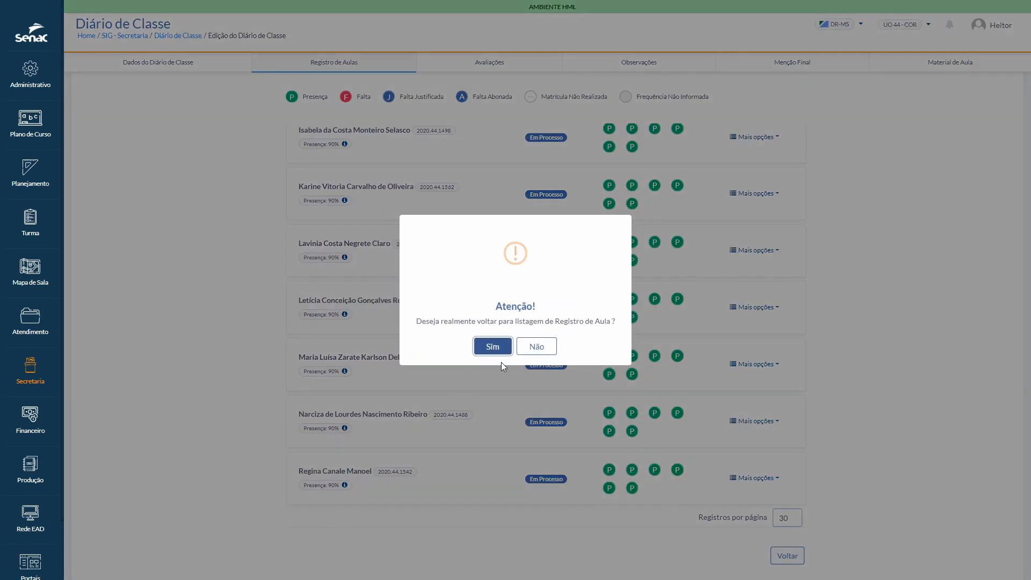
click(492, 347)
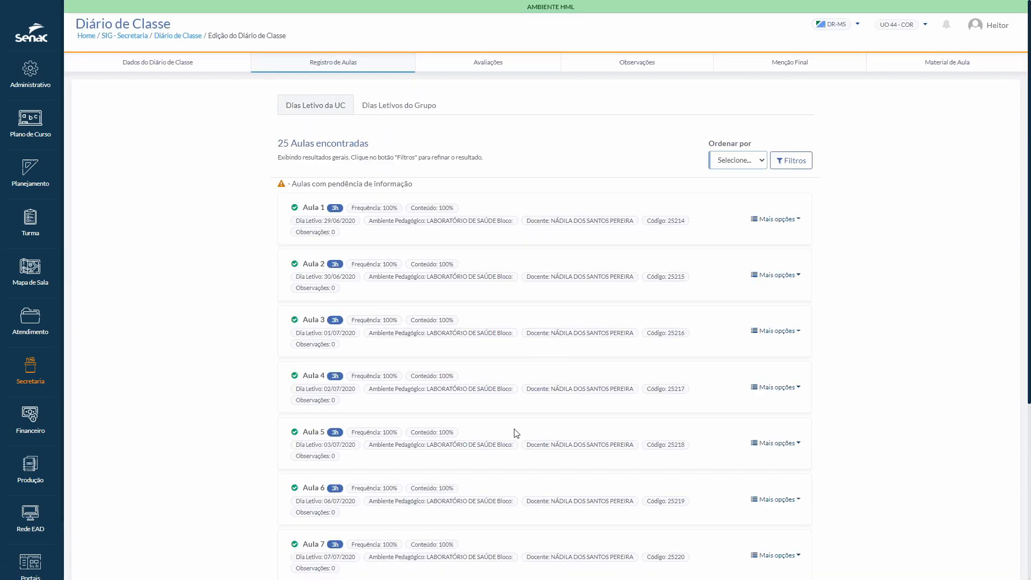
Step: Go to page 2 of the lesson list and check the attendance completion of Aula 19
scroll(510, 435, down, 5)
click(338, 517)
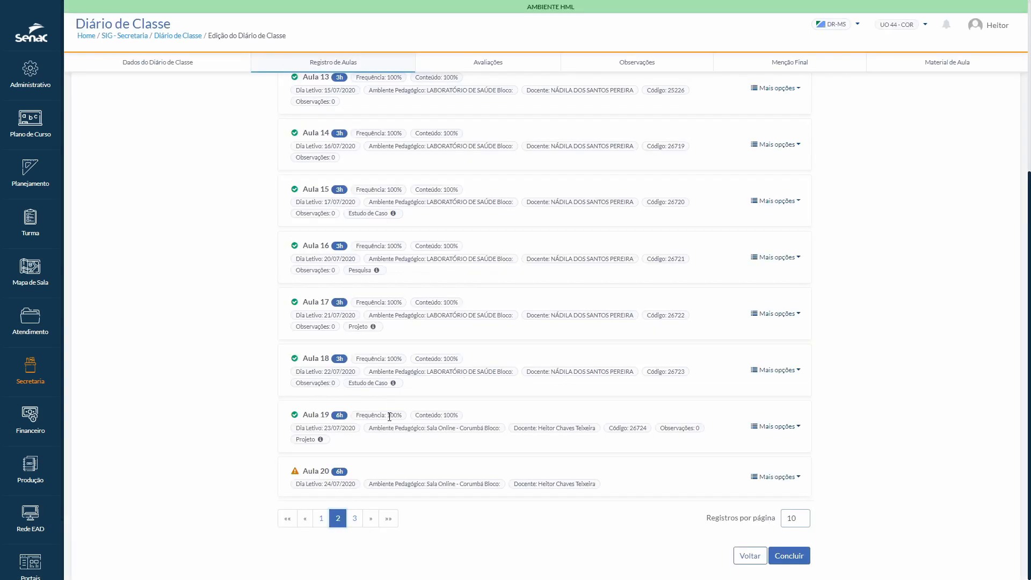
click(511, 415)
Step: Reopen Aula 19's attendance sheet and mark the second student absent in class hours 4, 5 and 6
click(797, 429)
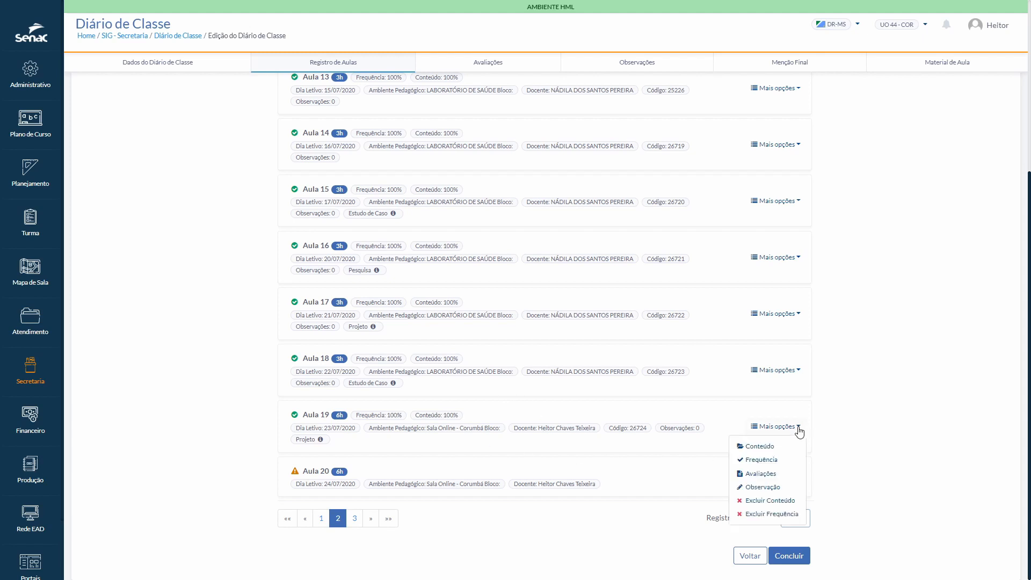
click(768, 461)
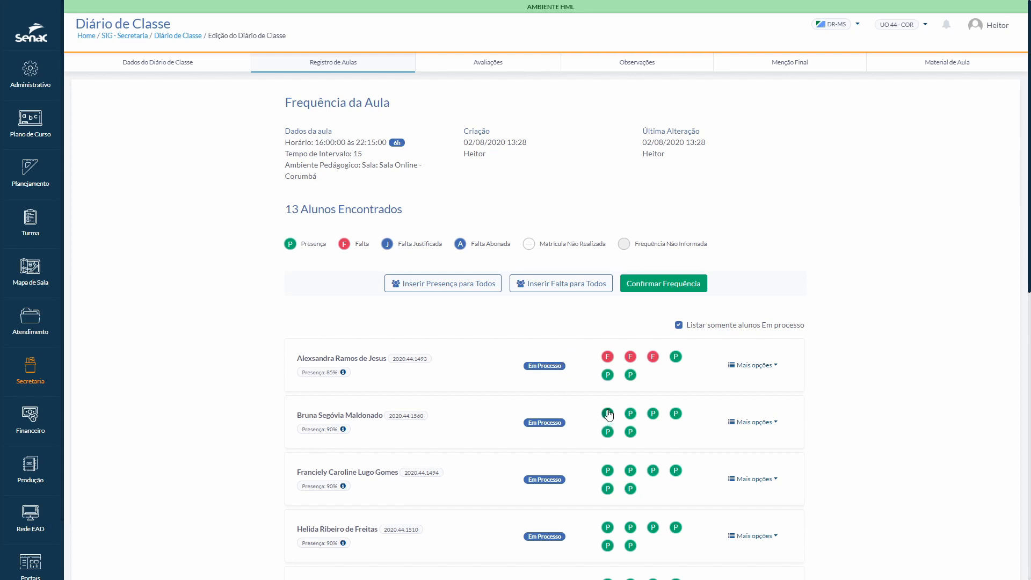
click(676, 414)
click(606, 432)
click(630, 433)
Step: Try to justify the second student's absences before confirming the attendance
click(776, 425)
click(752, 441)
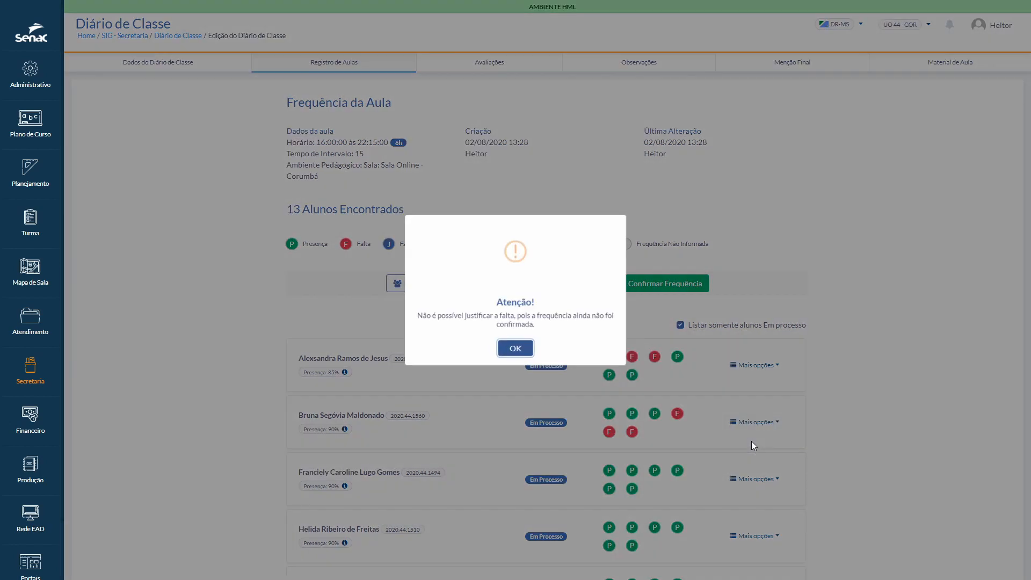
click(515, 351)
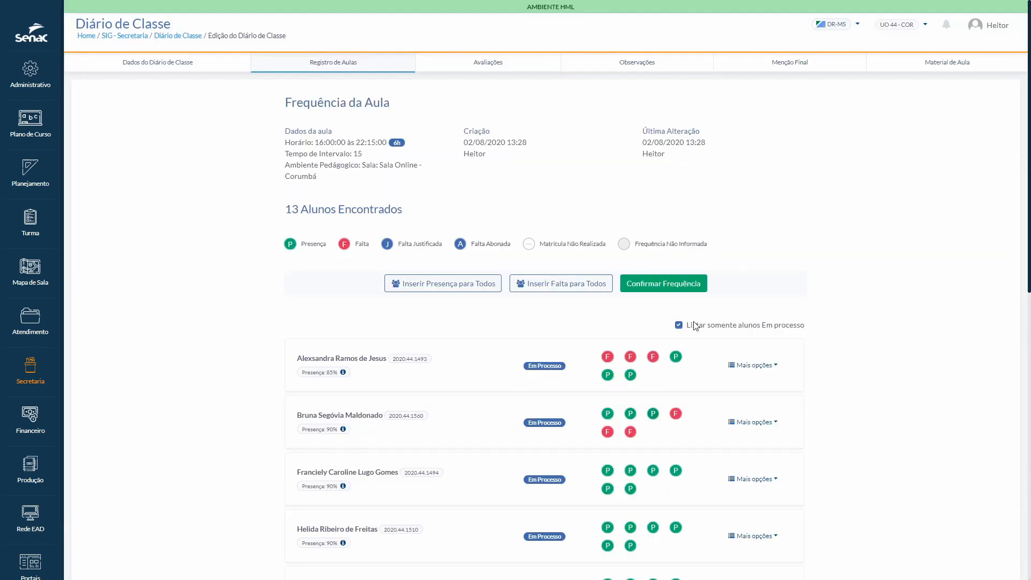
Step: Confirm the attendance of Aula 19 with the second student's absences
click(662, 285)
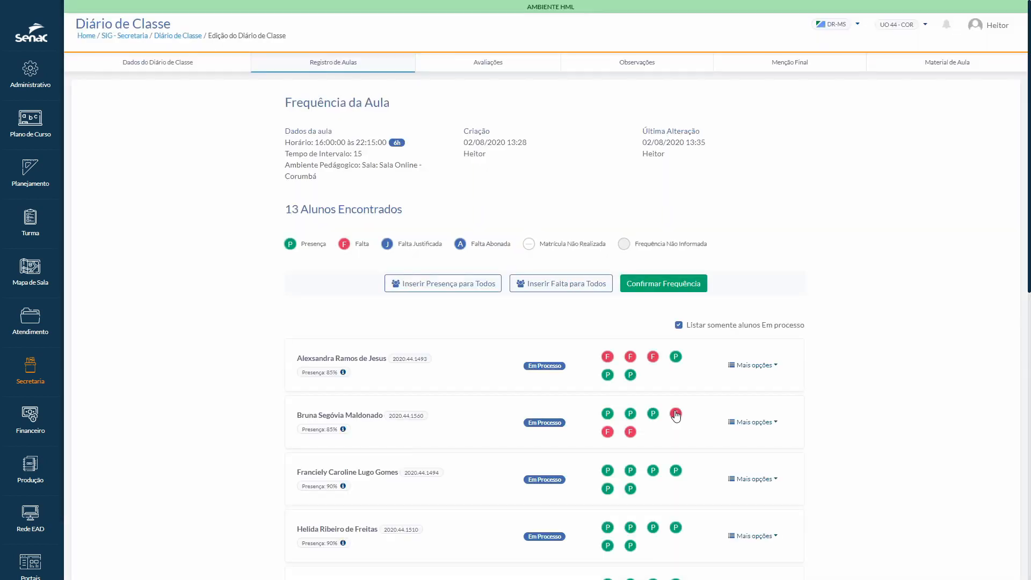
click(675, 414)
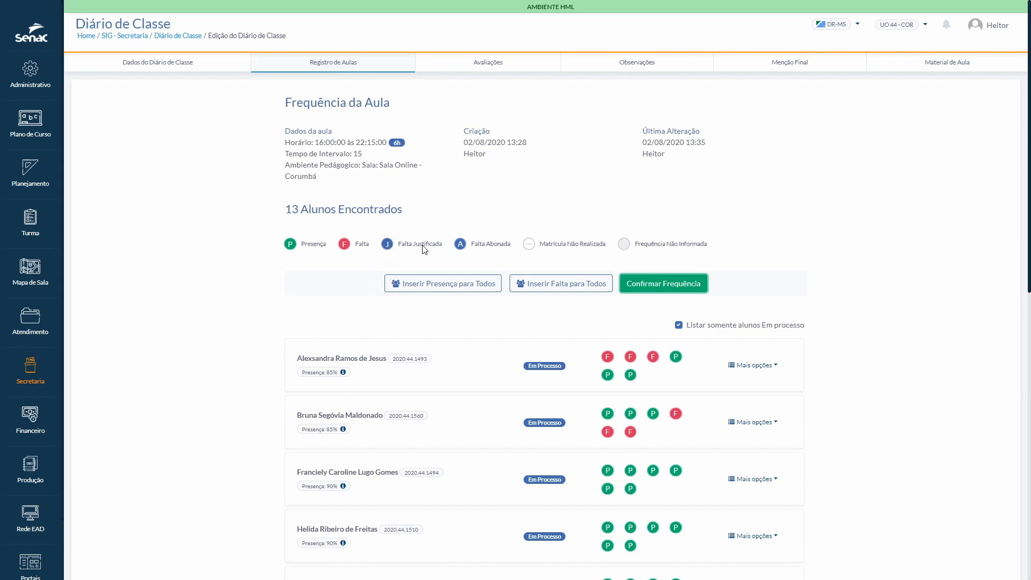
Step: Open Configuração de Motivos para Justificativa de Falta in SIG - Administrativo
click(510, 245)
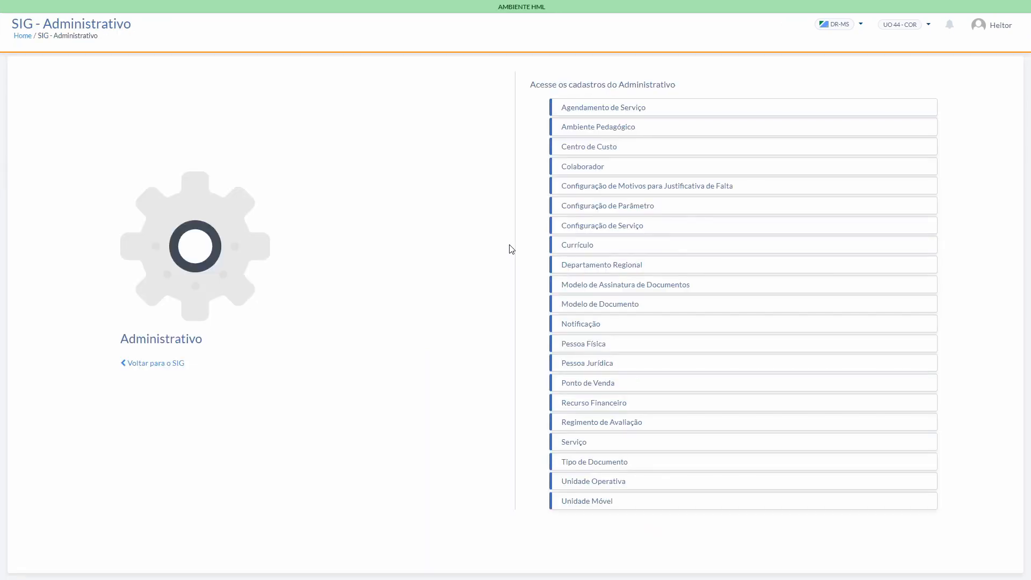
click(631, 190)
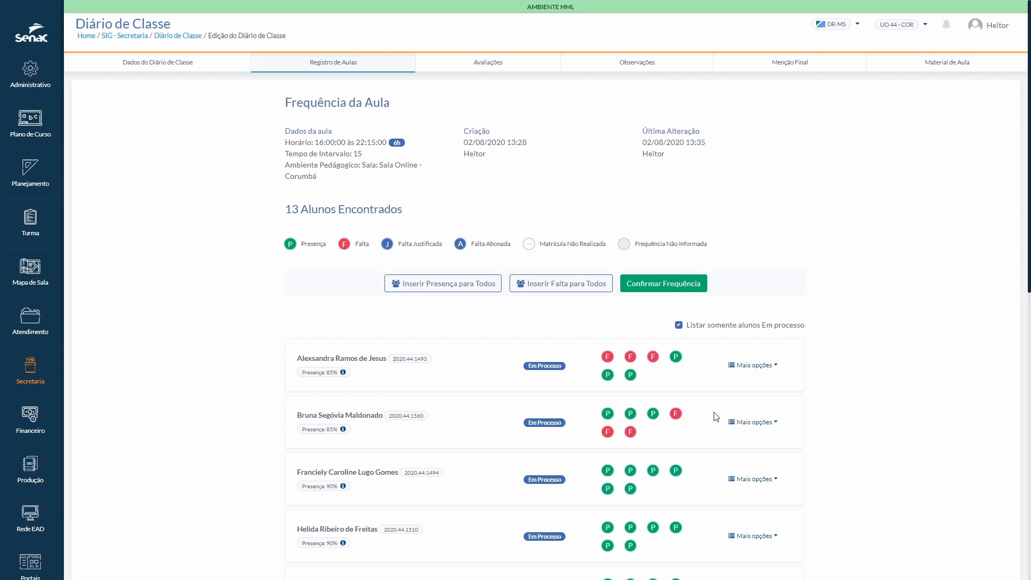
Step: Justify the second student's absences on 23/07/2020 with the reason Licença Maternidade and save the justification
click(777, 424)
click(751, 443)
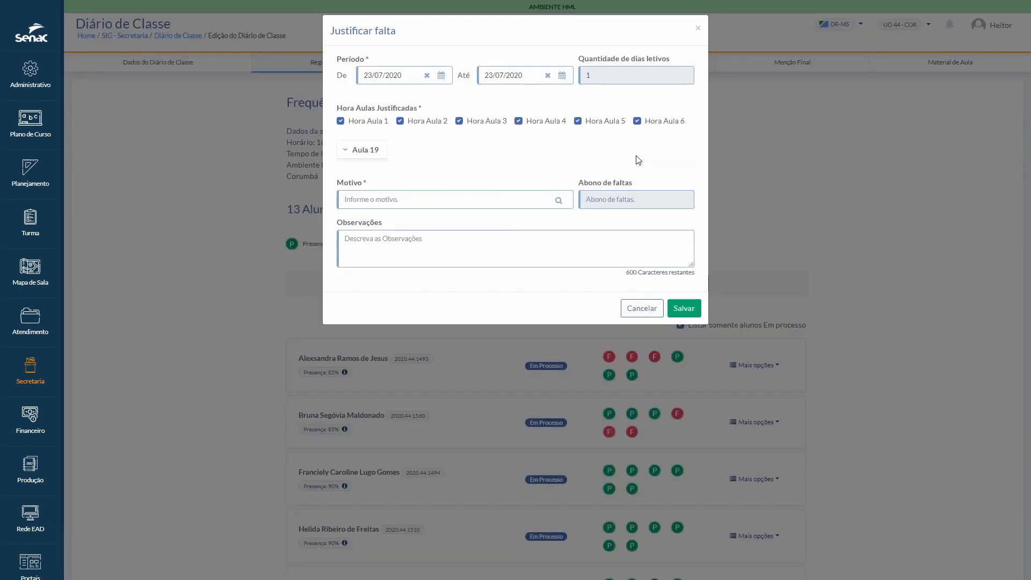
click(519, 202)
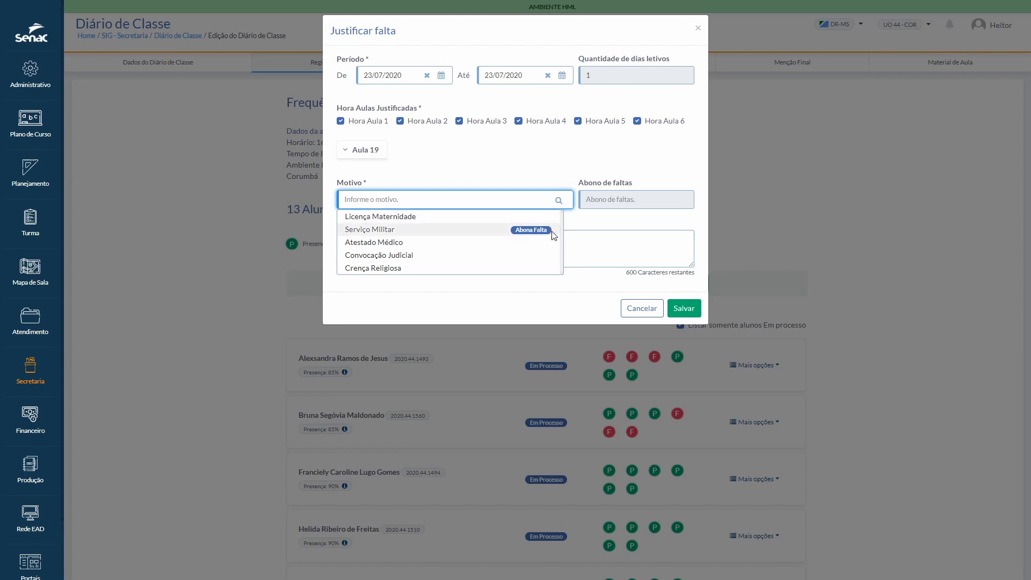
click(401, 218)
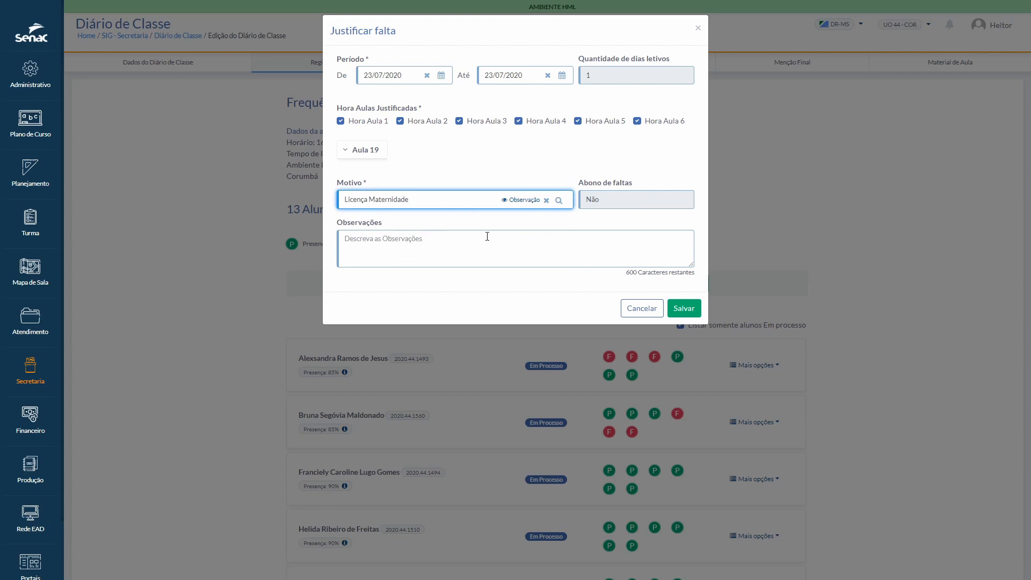
click(693, 309)
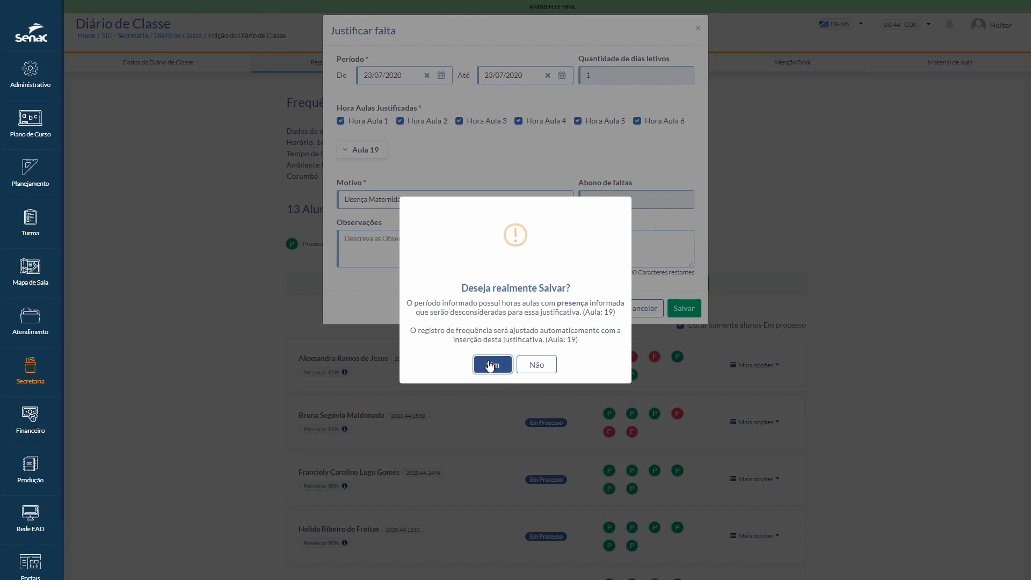
click(490, 365)
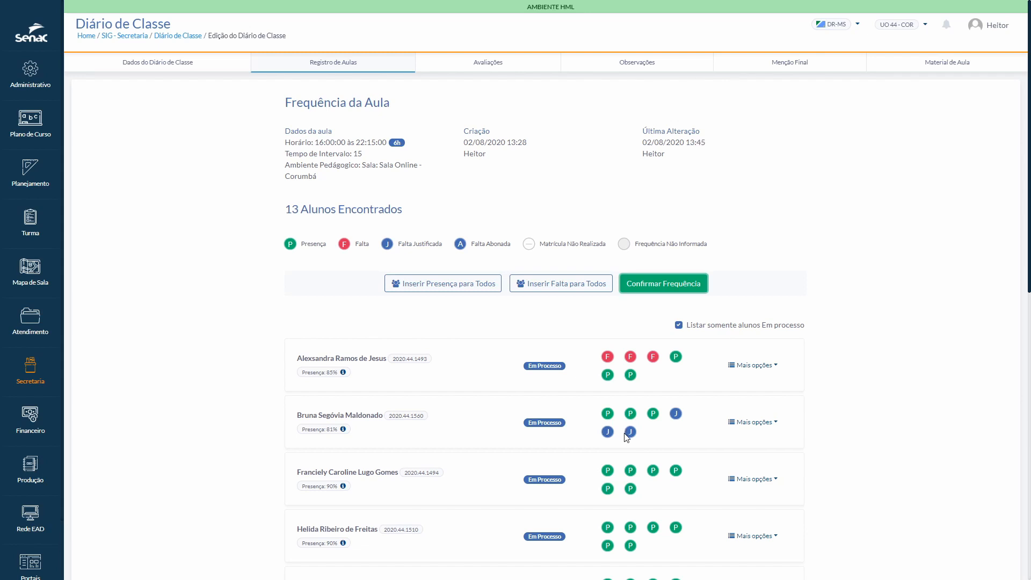
Step: Mark the third student absent in class hours 4, 5 and 6 and confirm the attendance
click(630, 488)
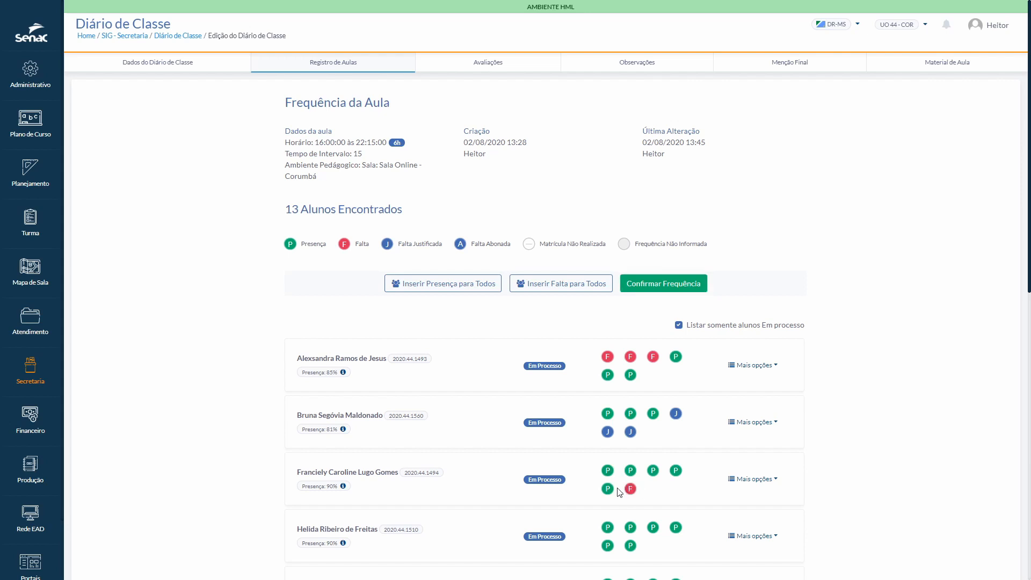
click(607, 488)
click(676, 470)
click(669, 288)
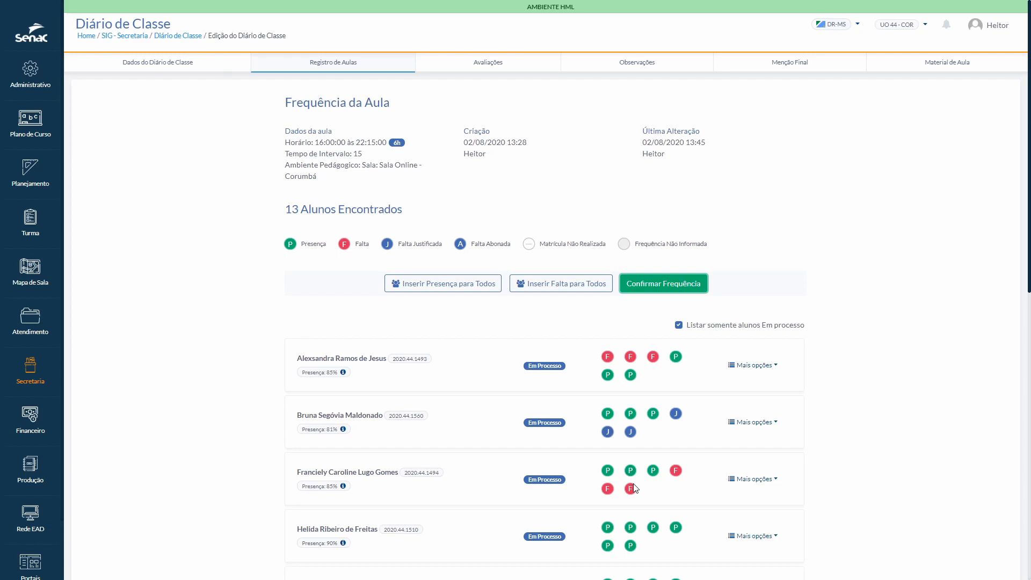
Step: Start an absence justification for the third student and limit it to Hora Aula 5 and Hora Aula 6
click(775, 484)
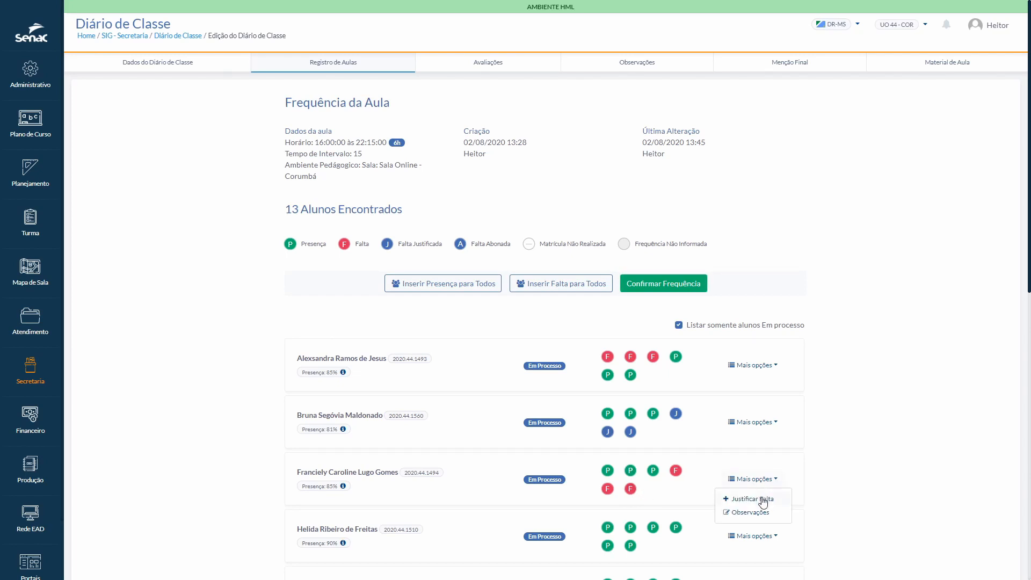
click(751, 499)
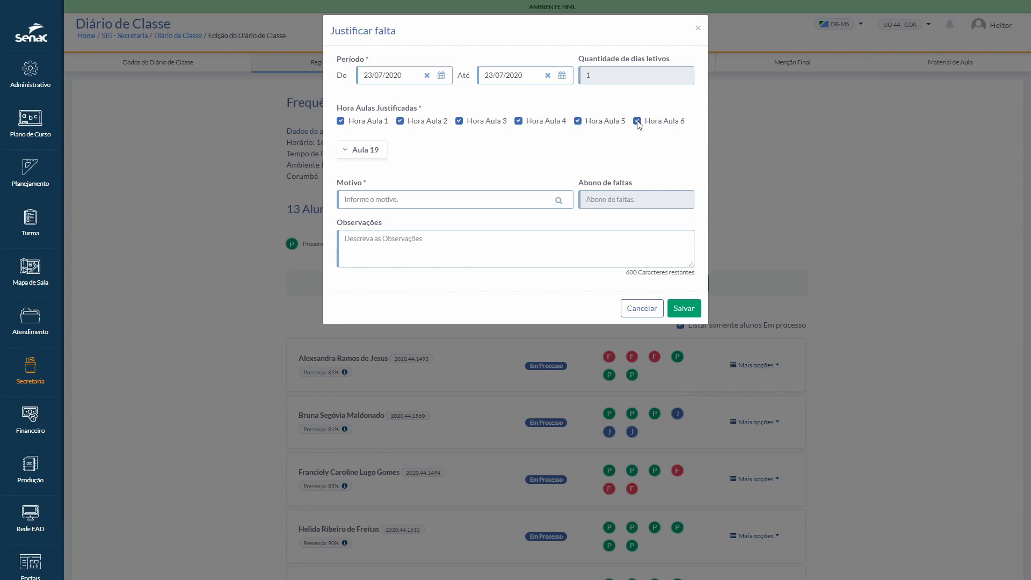
click(342, 121)
click(400, 121)
click(460, 121)
click(518, 121)
Step: Set the justification reason to Serviço Militar, view its observation, and enter "Testes" as the Observações text
click(425, 199)
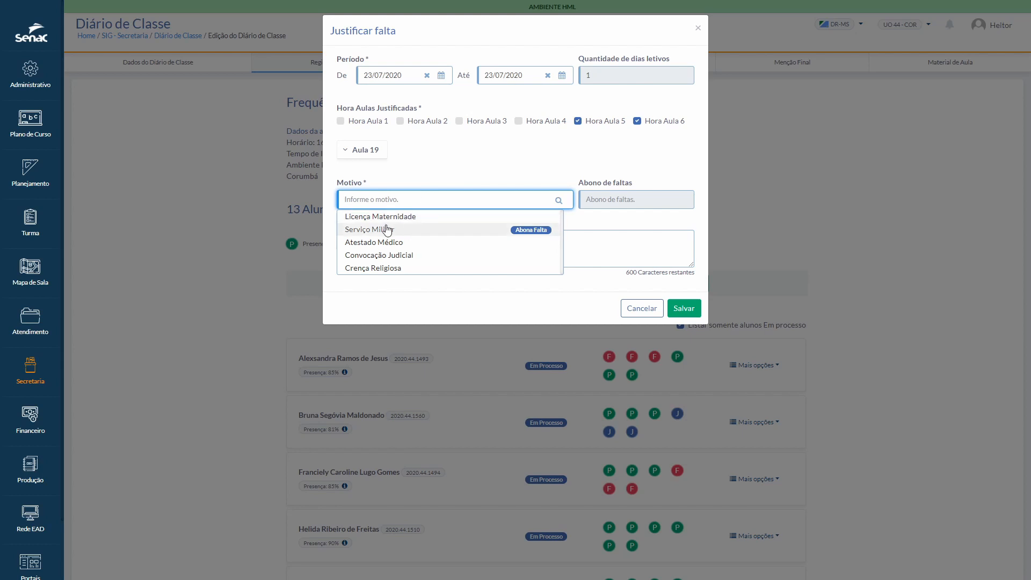
click(381, 231)
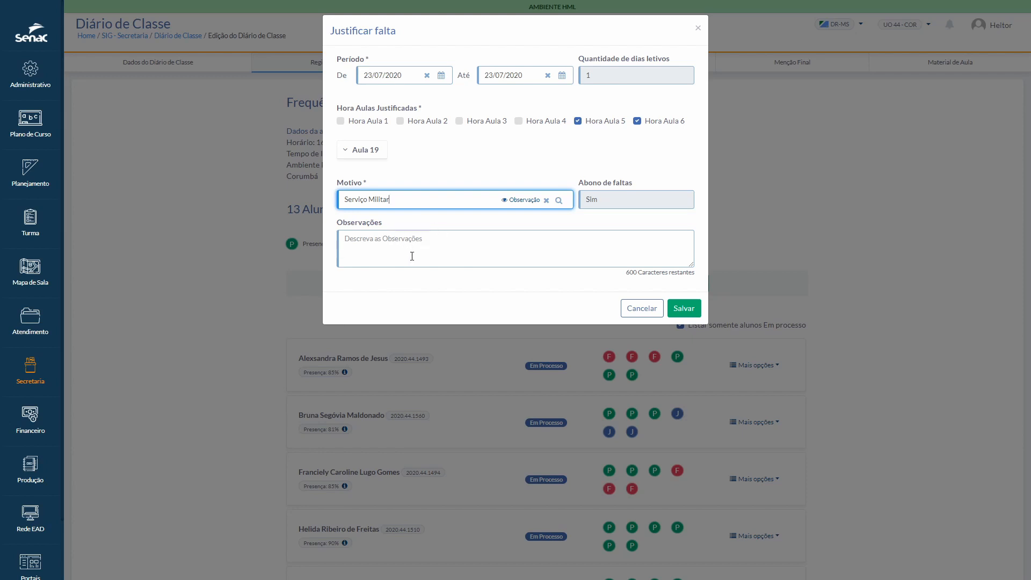
mouse_move(529, 202)
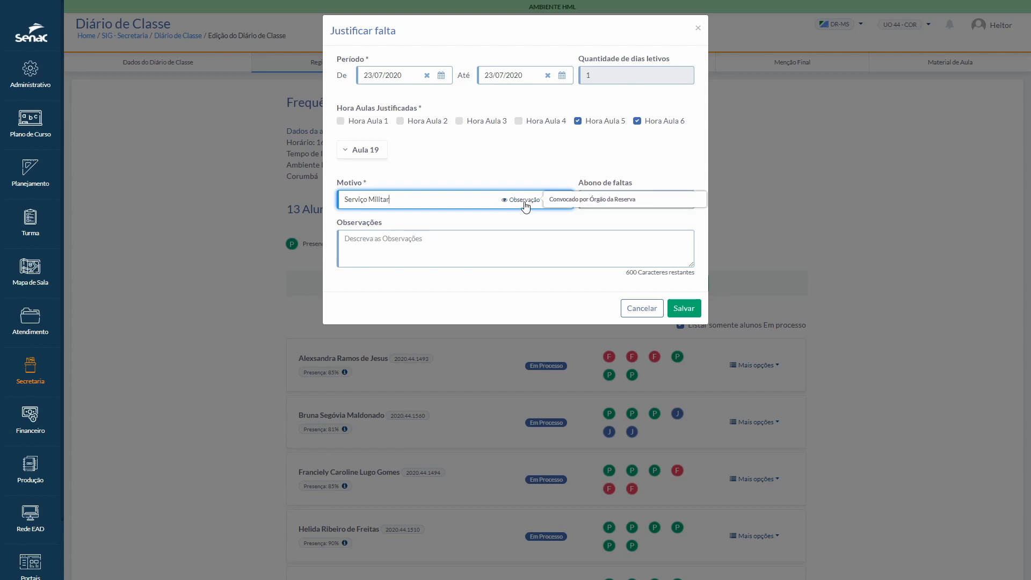
click(460, 235)
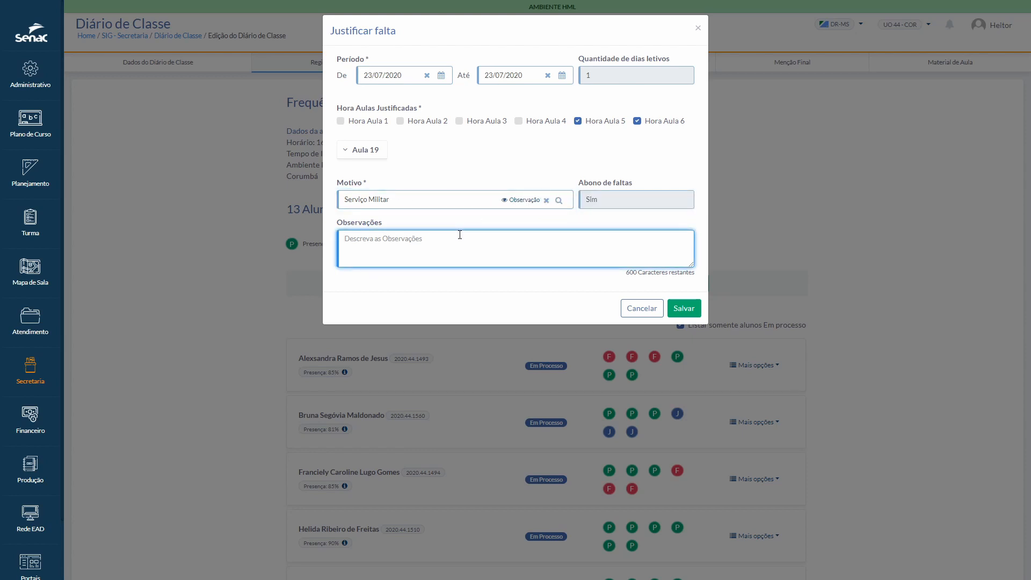
text(Testes)
click(519, 290)
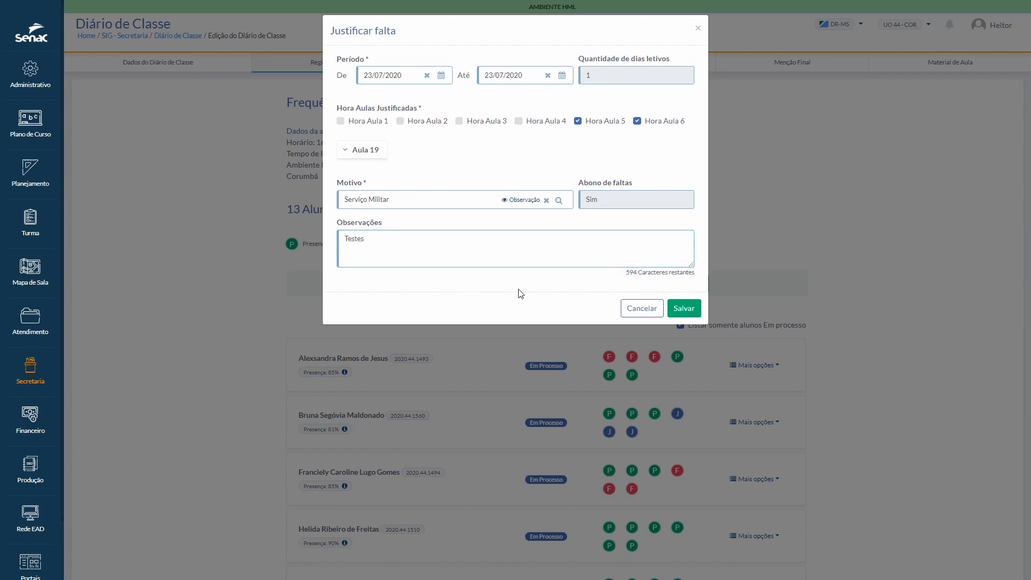
Step: Save the third student's absence justification, accepting the attendance adjustment, and confirm the attendance for Aula 19
click(684, 311)
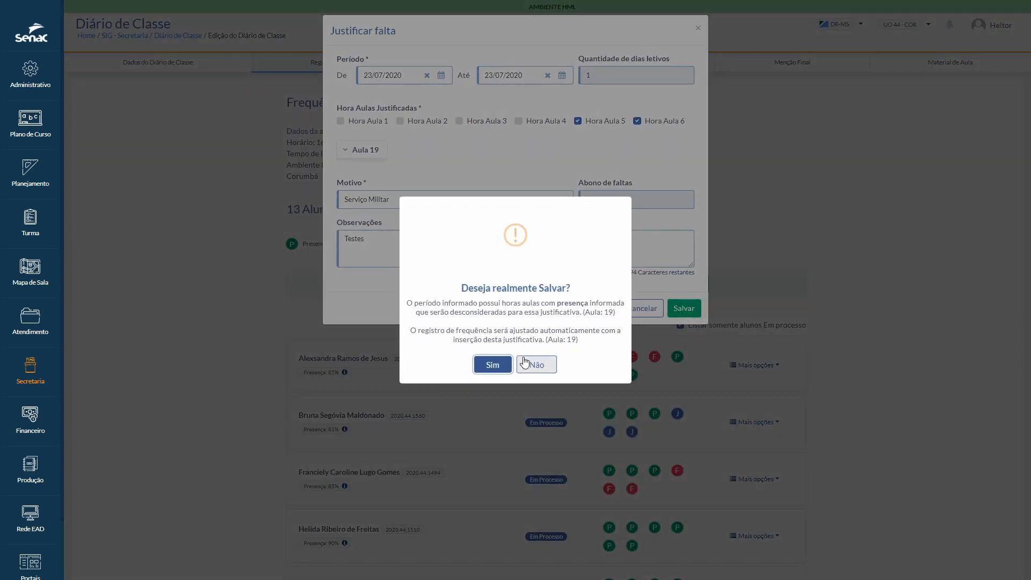
click(496, 365)
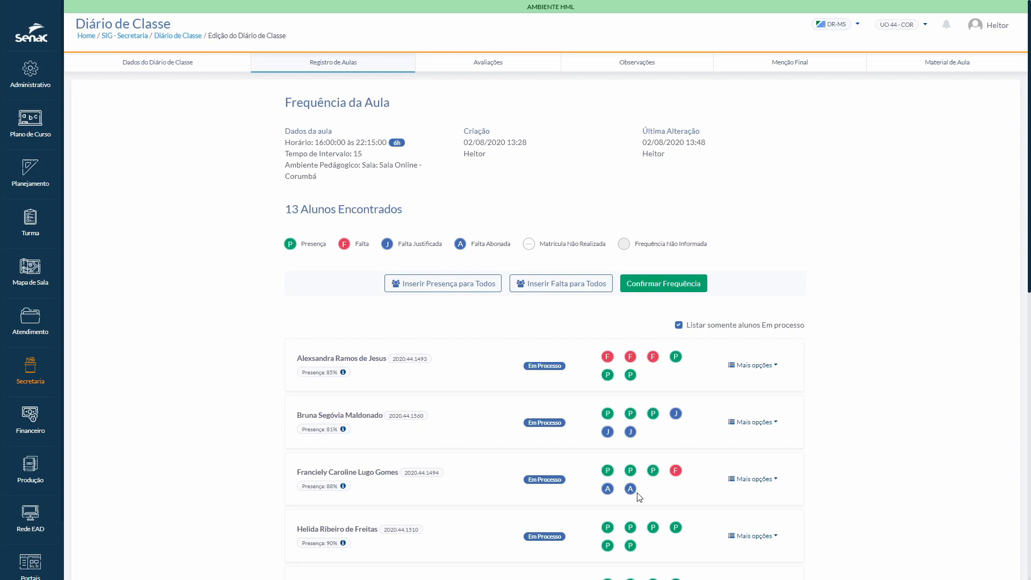
click(668, 285)
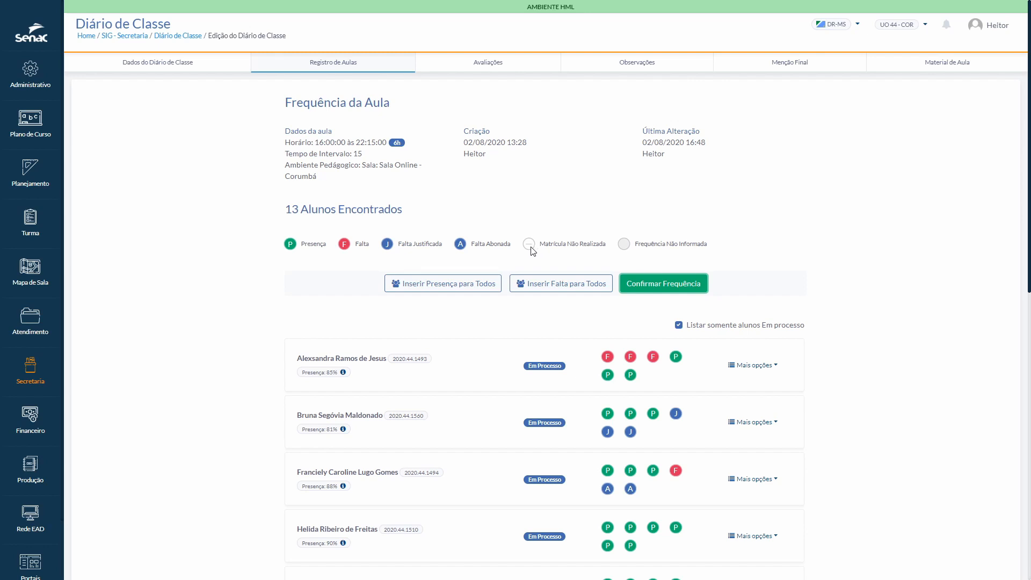
Step: Clear the first student's attendance in class hour 5, set it again, and confirm the attendance
click(608, 375)
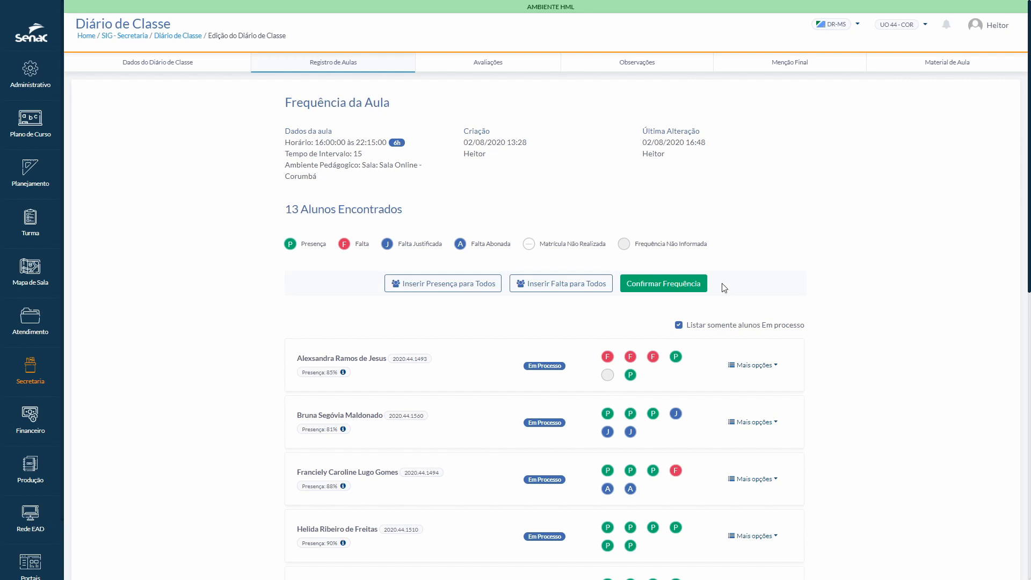
click(607, 377)
click(659, 283)
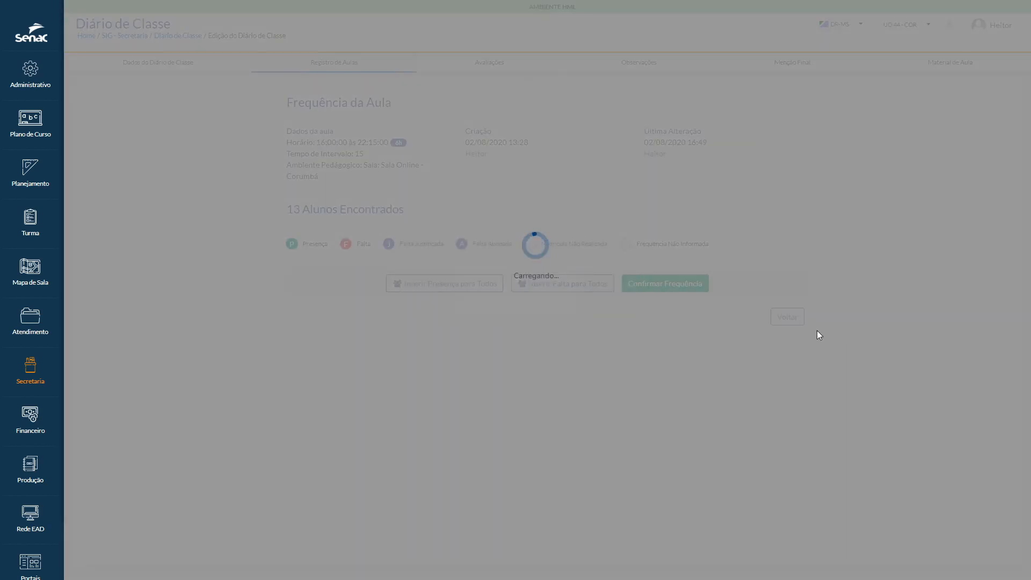
Step: Return from the attendance record to the lesson list and show its second page
scroll(819, 335, down, 10)
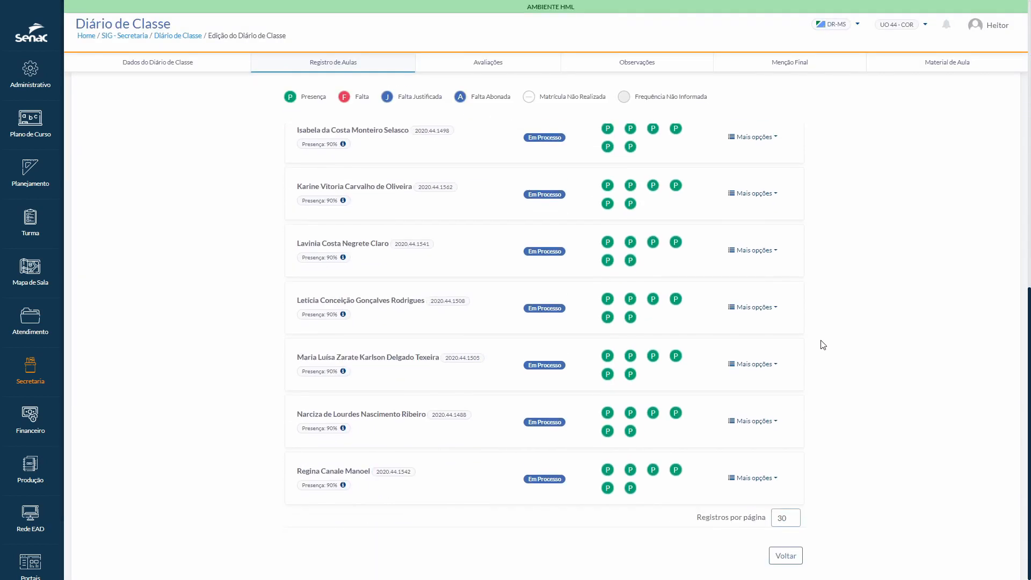
click(789, 558)
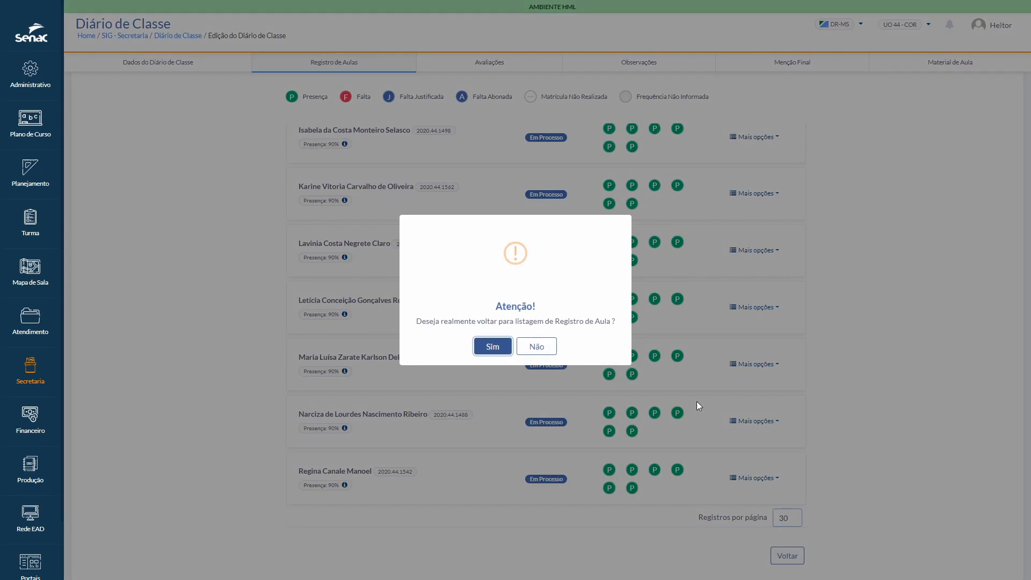
click(496, 349)
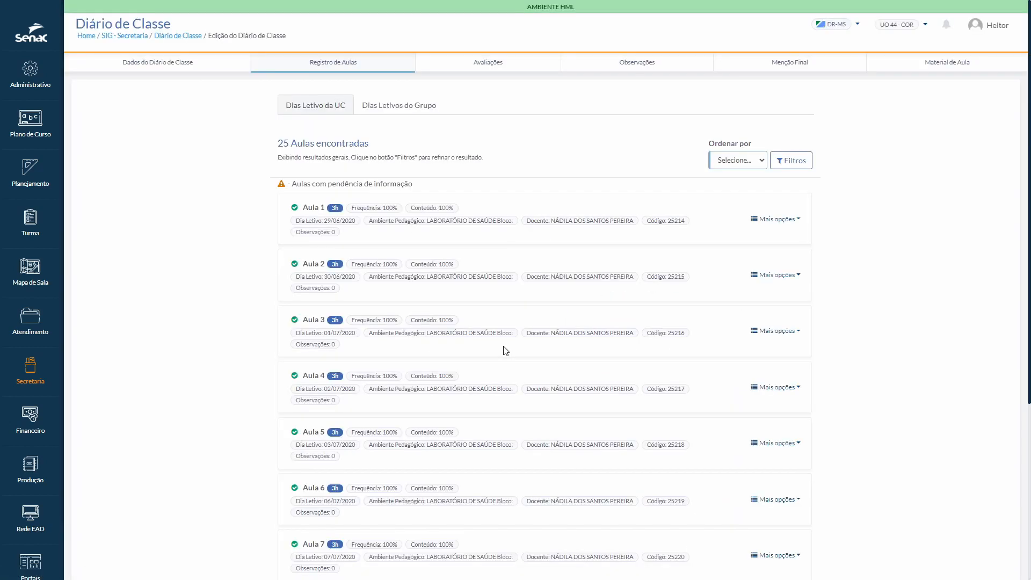
scroll(505, 351, down, 5)
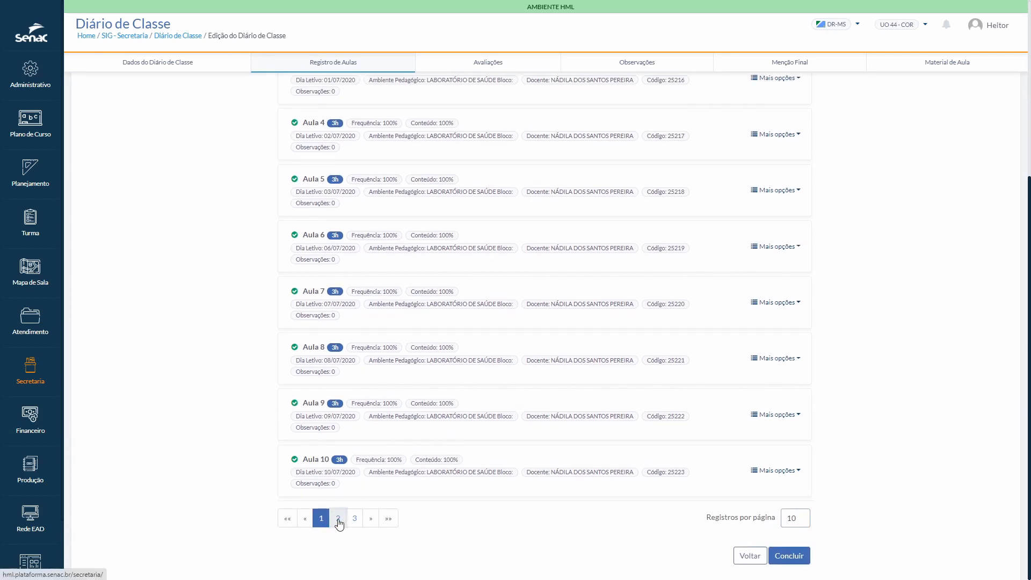
click(342, 519)
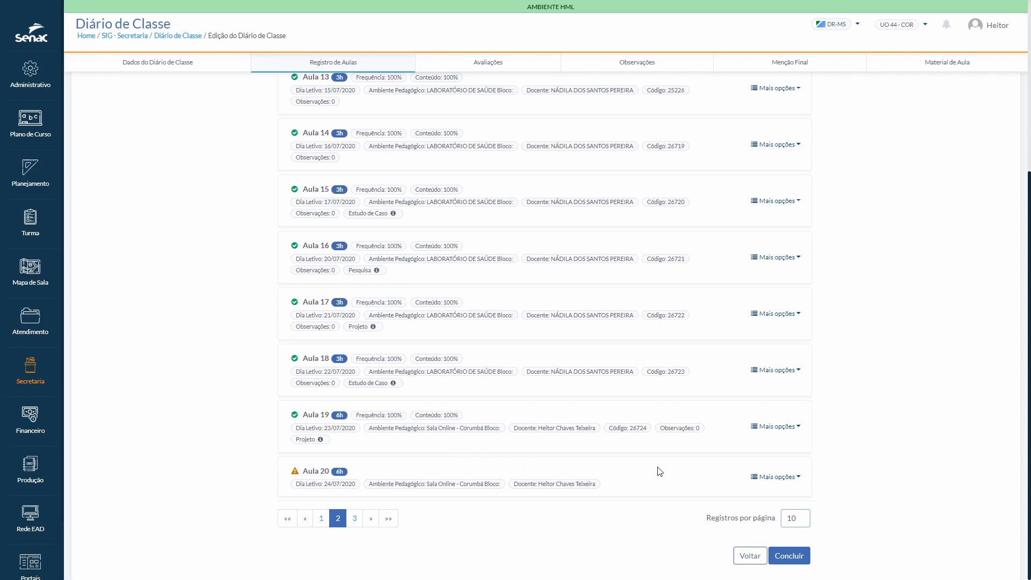
Step: Start an observation for Aula 19 with the title "Bagunça do Alunos" and the text "Muita bagunça"
click(800, 427)
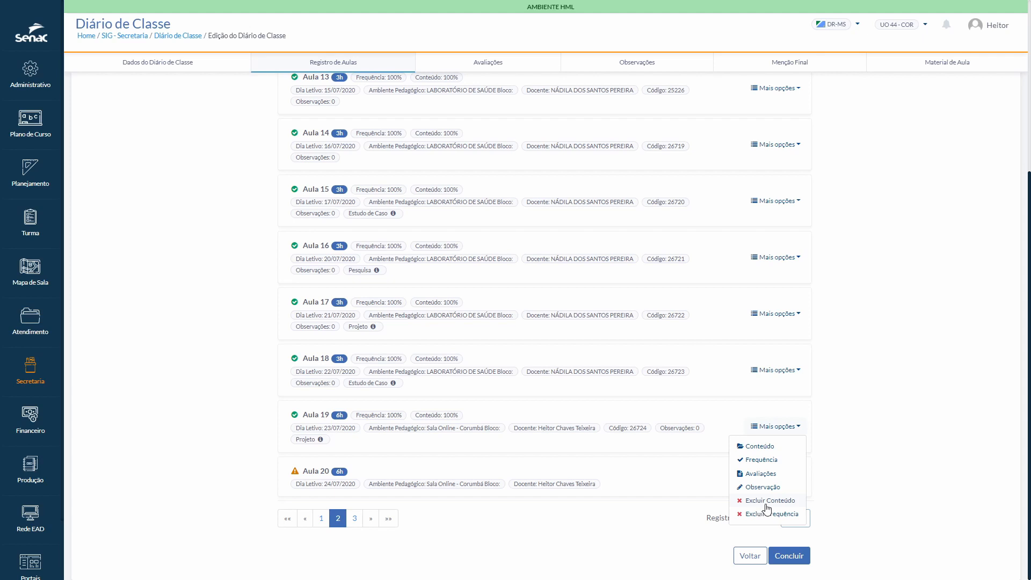
click(859, 486)
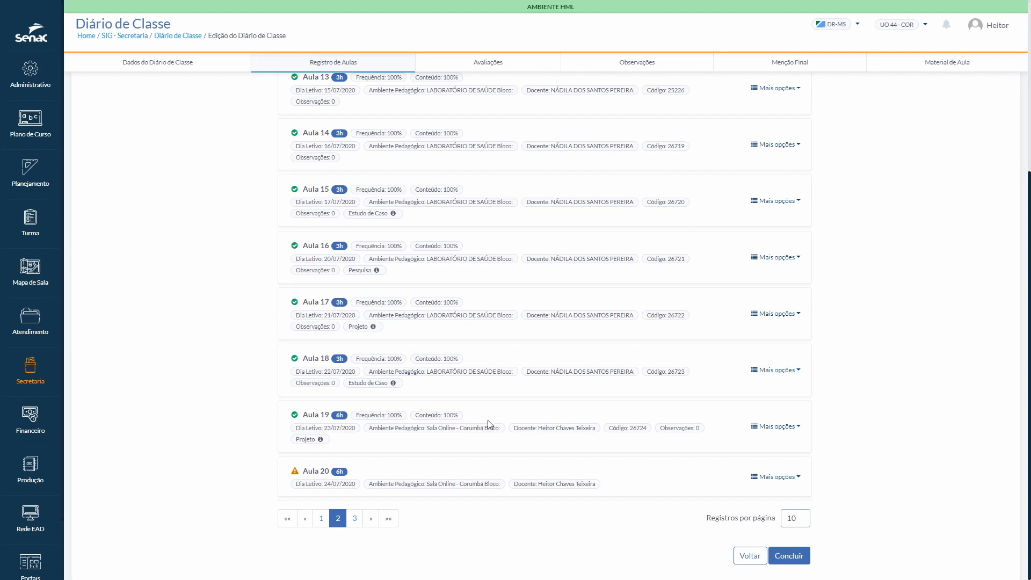
click(788, 428)
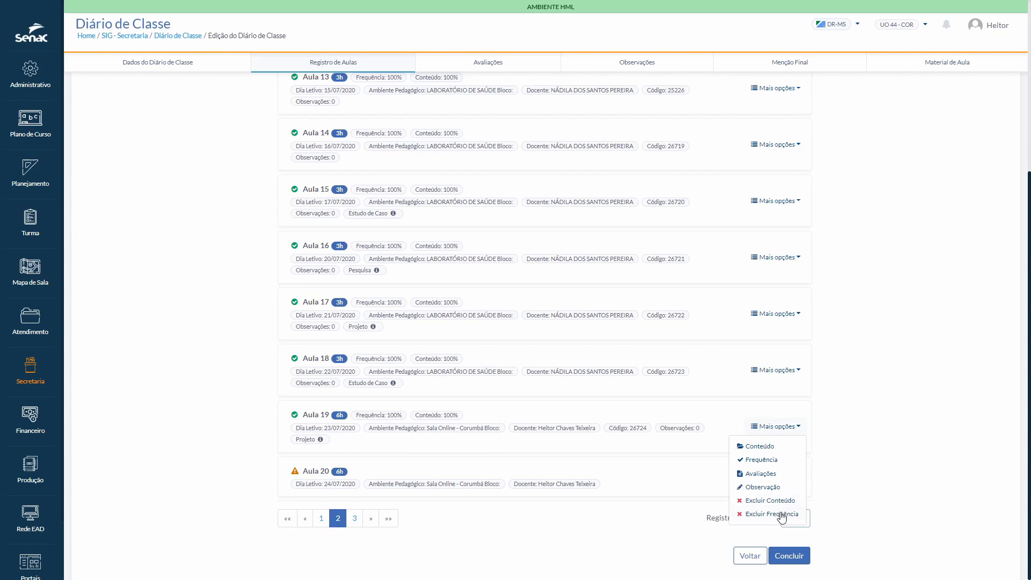
click(763, 487)
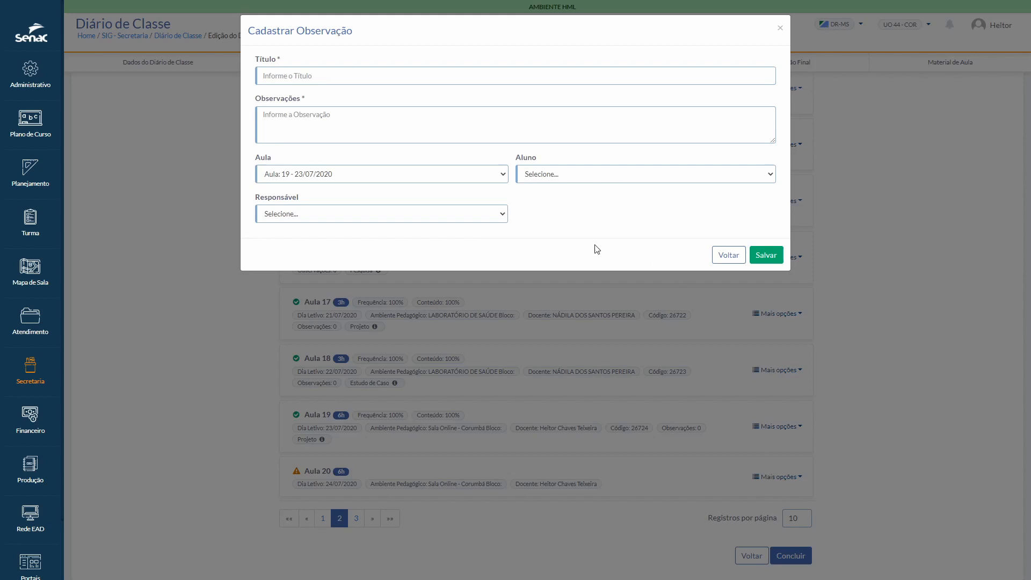
click(304, 75)
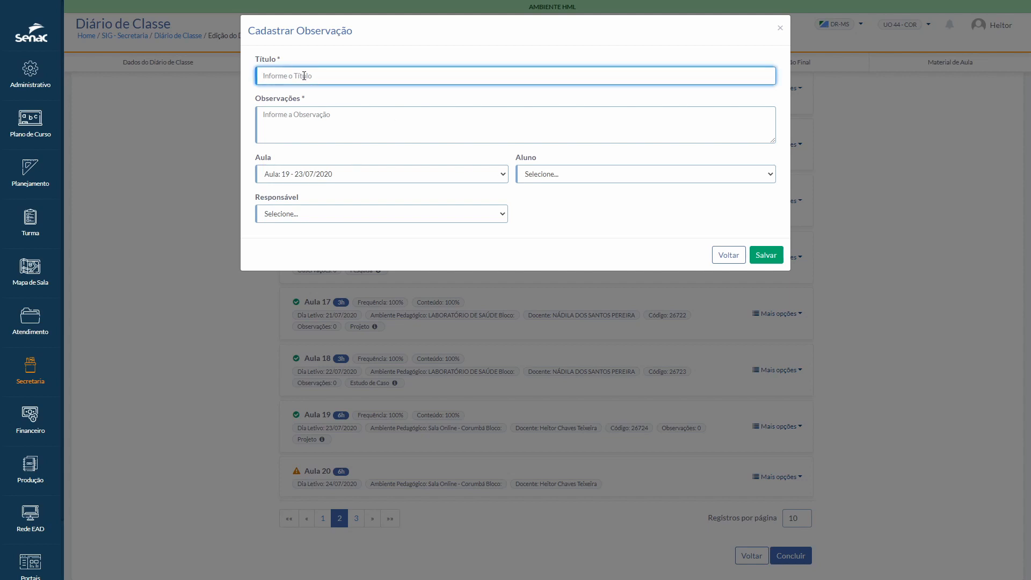
text(t)
key(BackSpace)
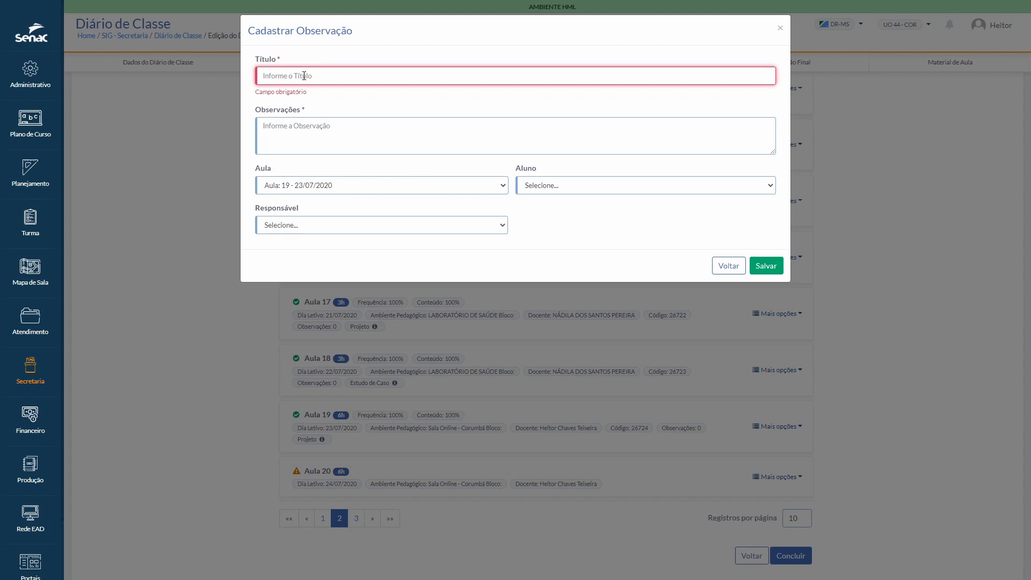
text(Bagunça)
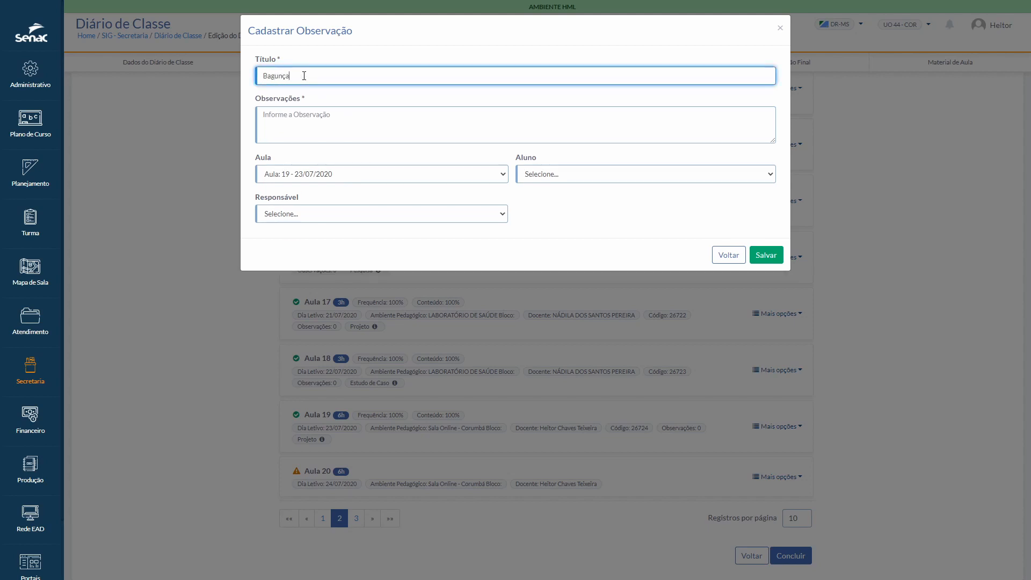
text( do Alunos)
key(Tab)
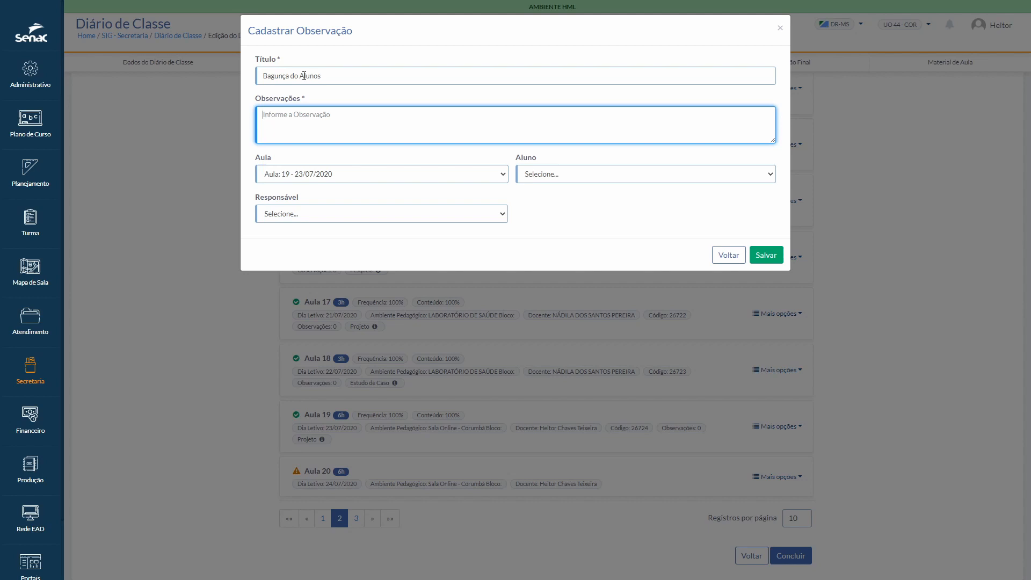
text(Muita bagunça)
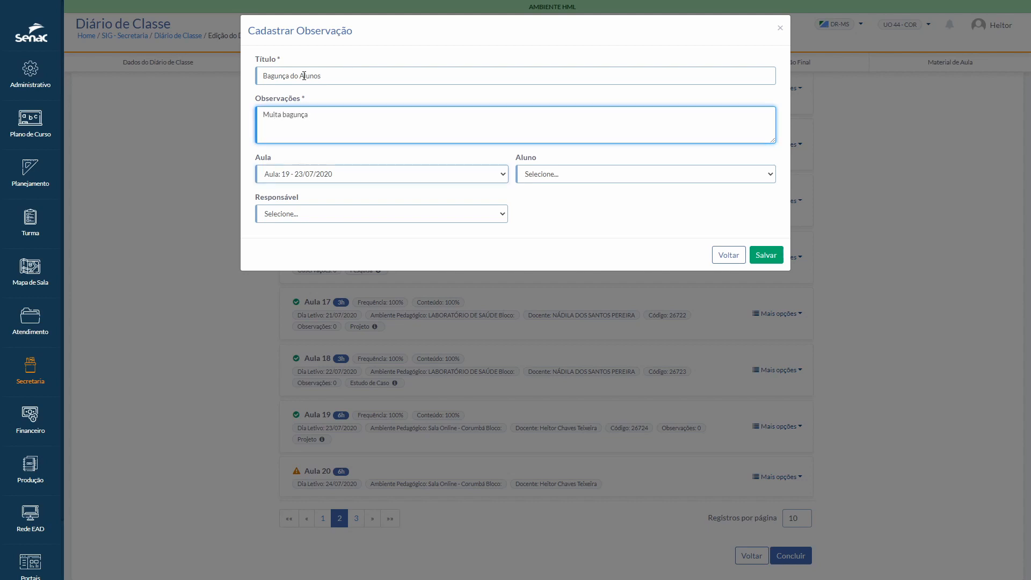
Step: Keep Aula 19 - 23/07/2020, assign the observation to the first listed student and the second listed responsible teacher, and save it
key(Tab)
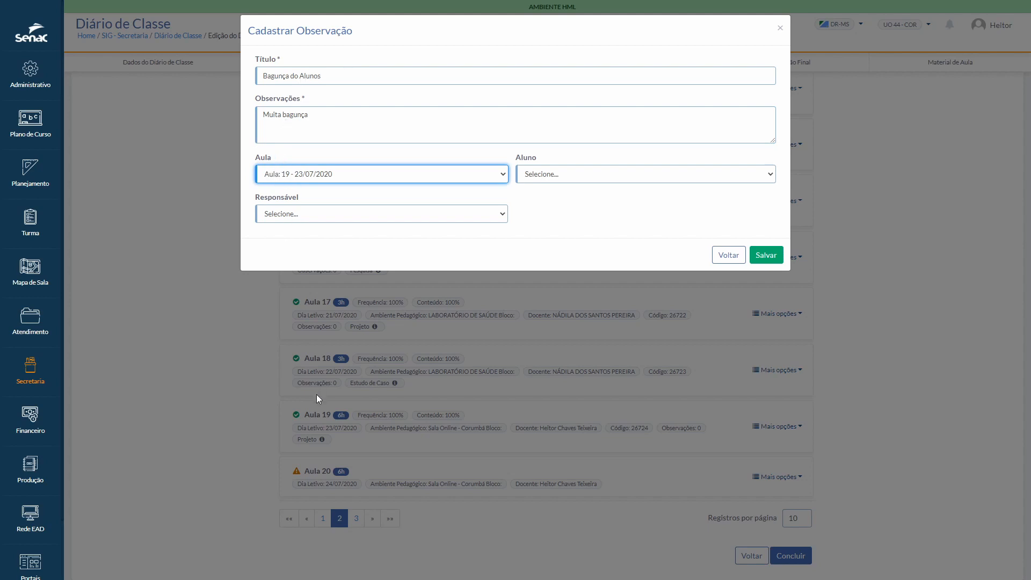
click(504, 176)
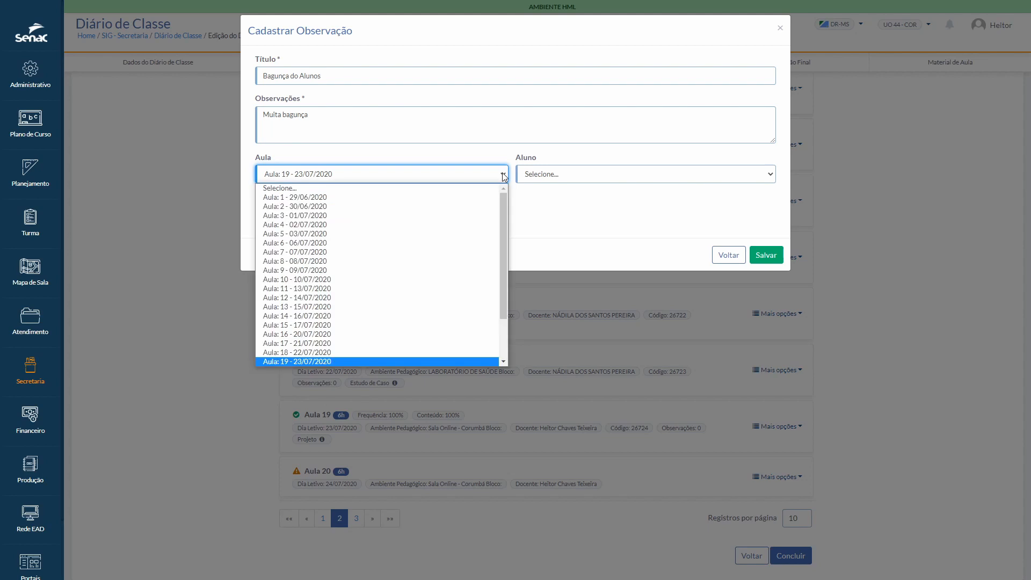
click(504, 176)
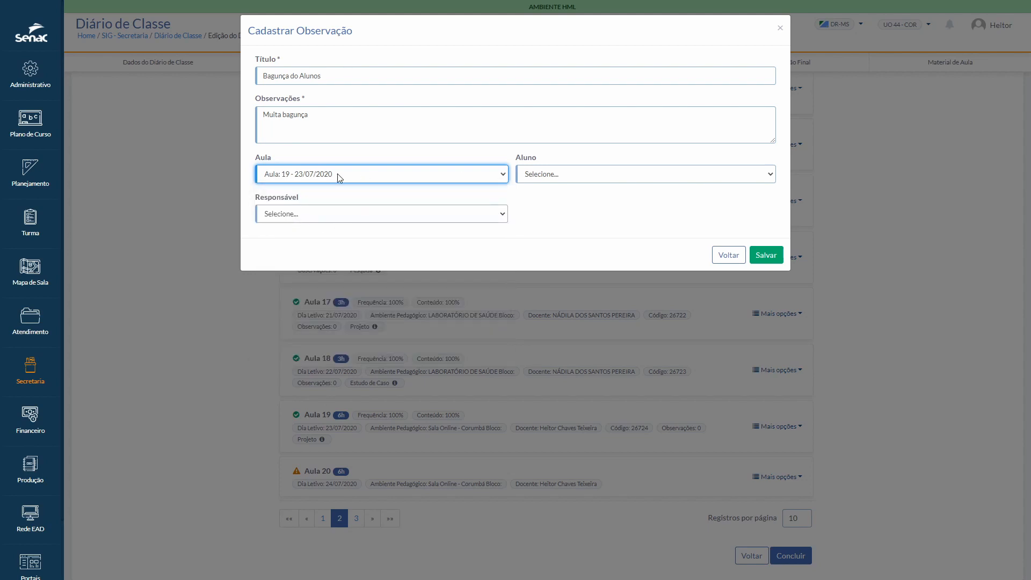
click(577, 178)
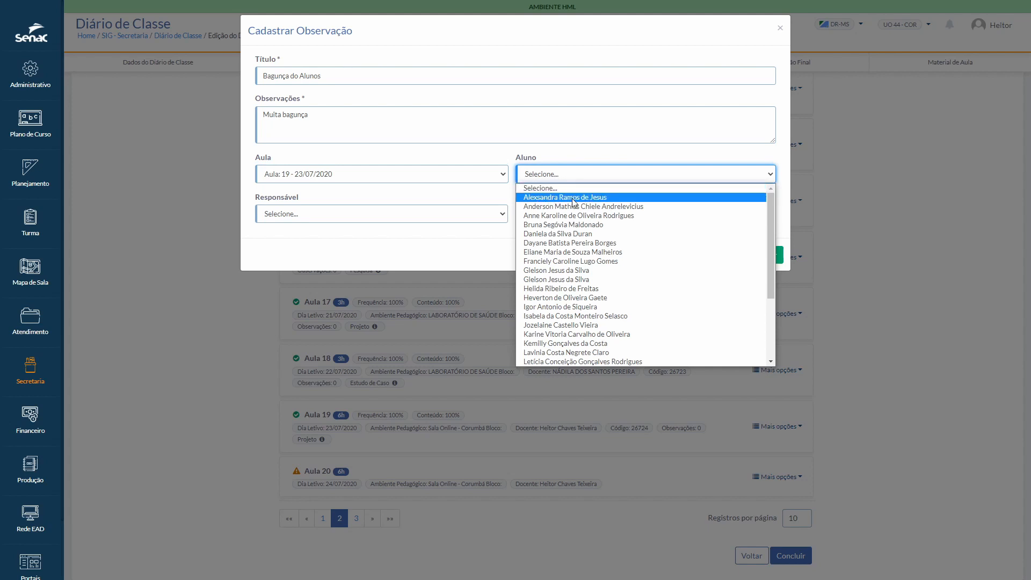
click(573, 198)
click(338, 215)
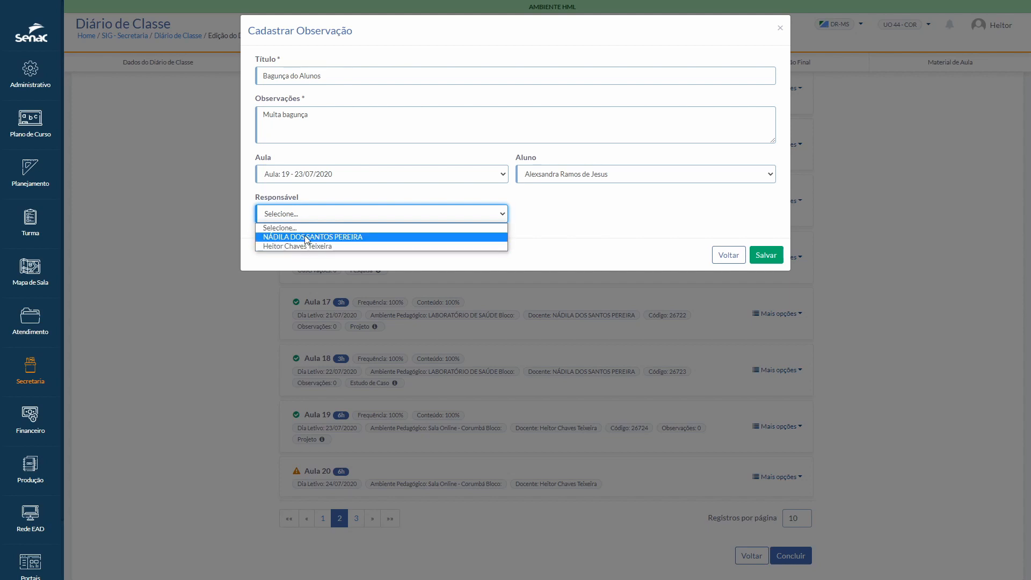
click(289, 246)
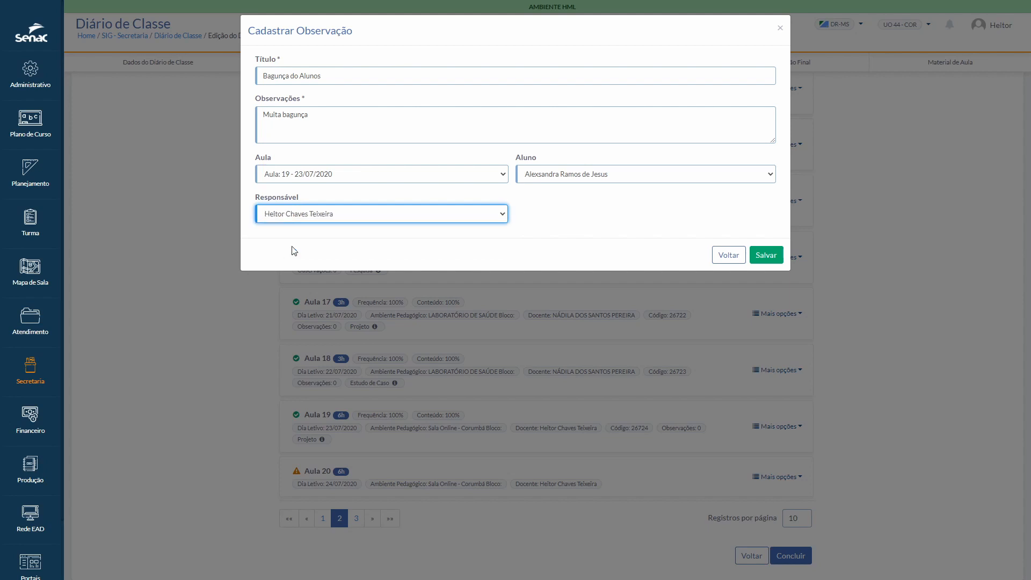
click(766, 256)
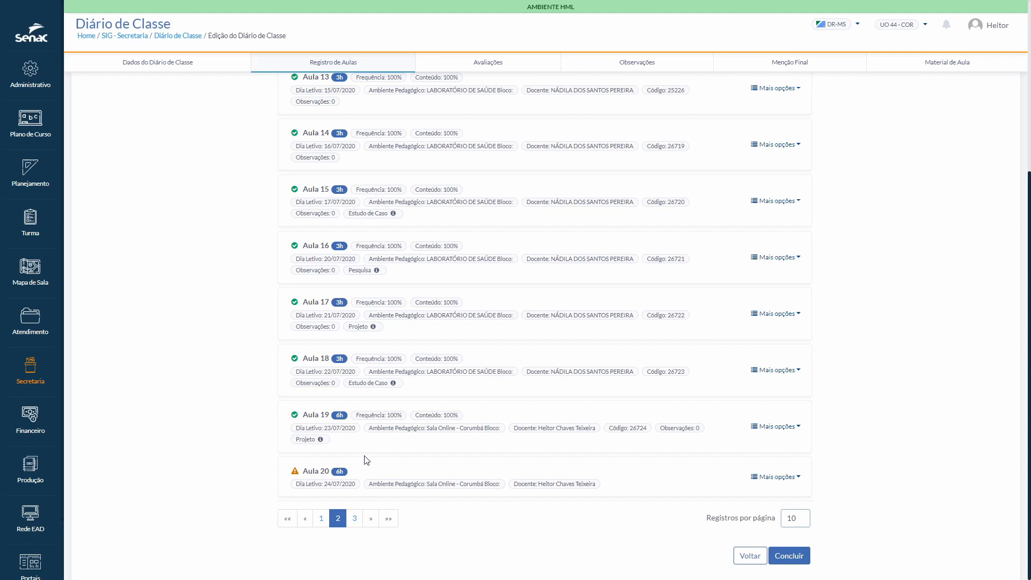
Step: Show 30 lesson records per page and bring Aula 19 and the pending lessons into view
click(797, 521)
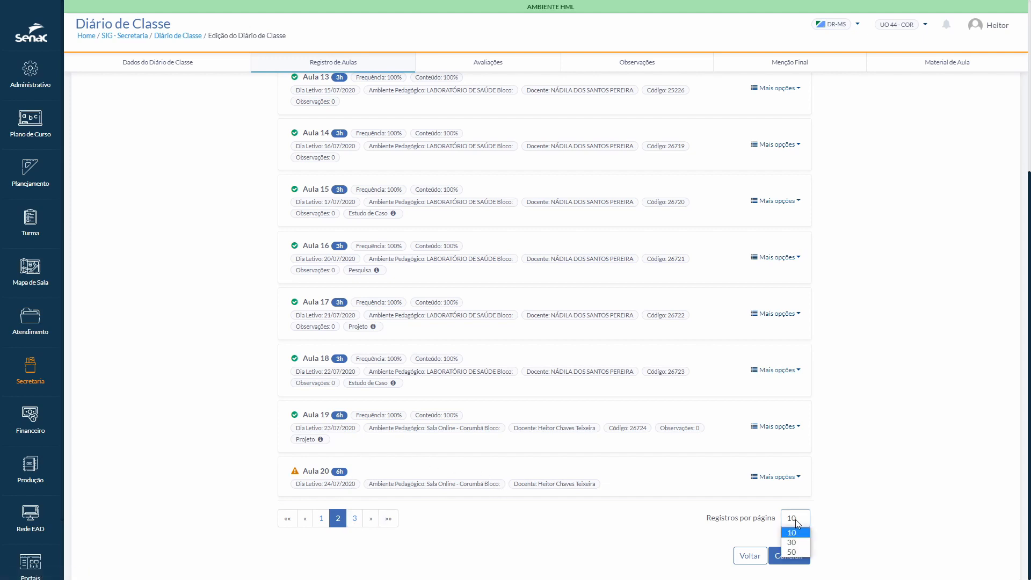
click(791, 542)
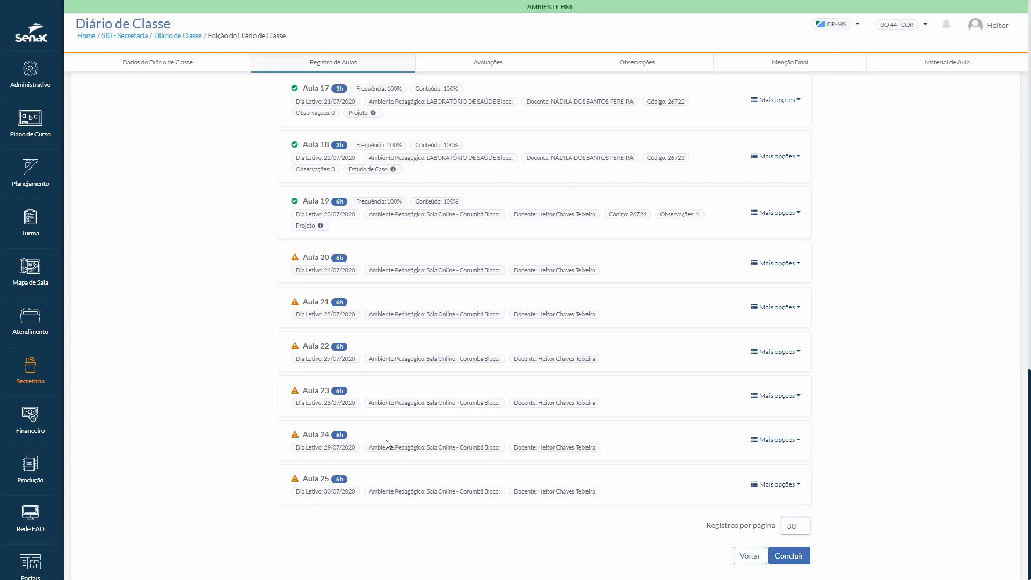
scroll(360, 440, up, 1)
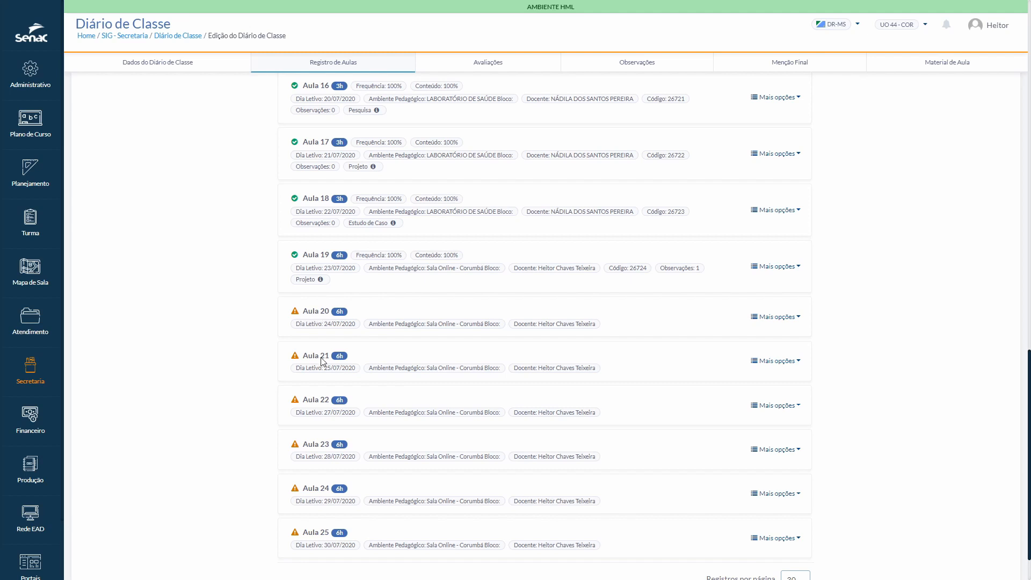
Step: Try to register content for Aula 21 while Aula 20 is still pending, and dismiss the notice
click(779, 360)
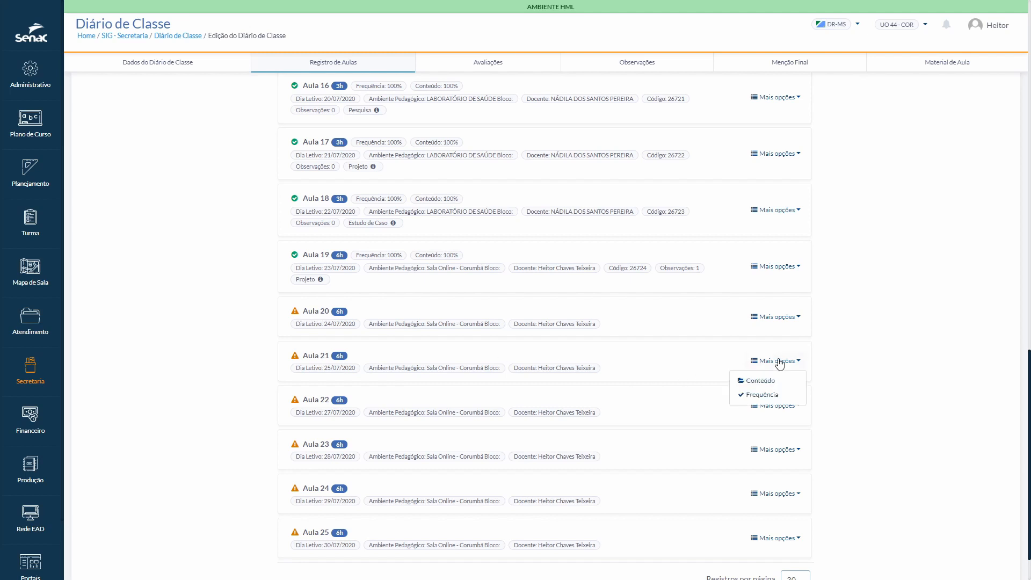
click(761, 382)
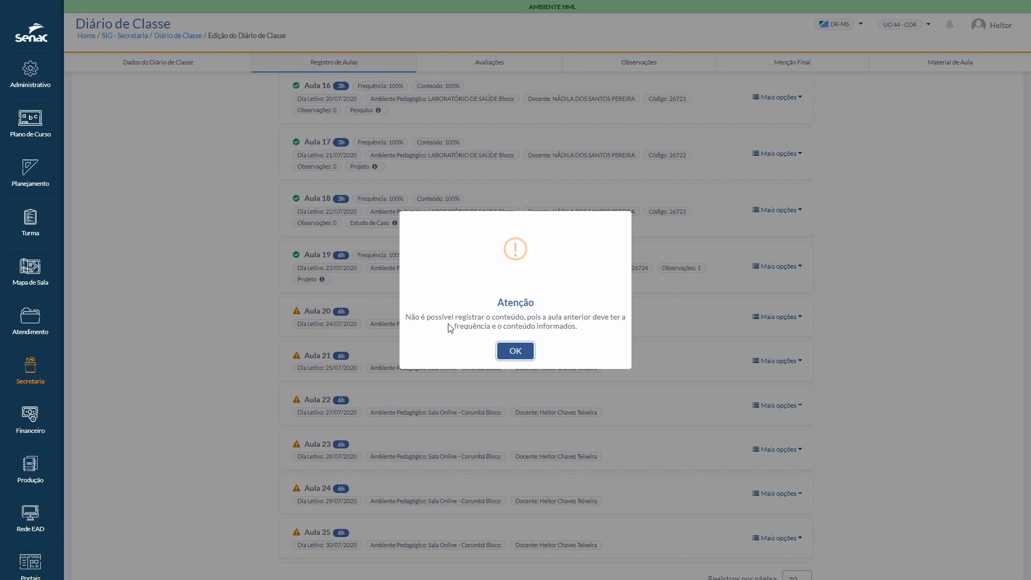
click(516, 351)
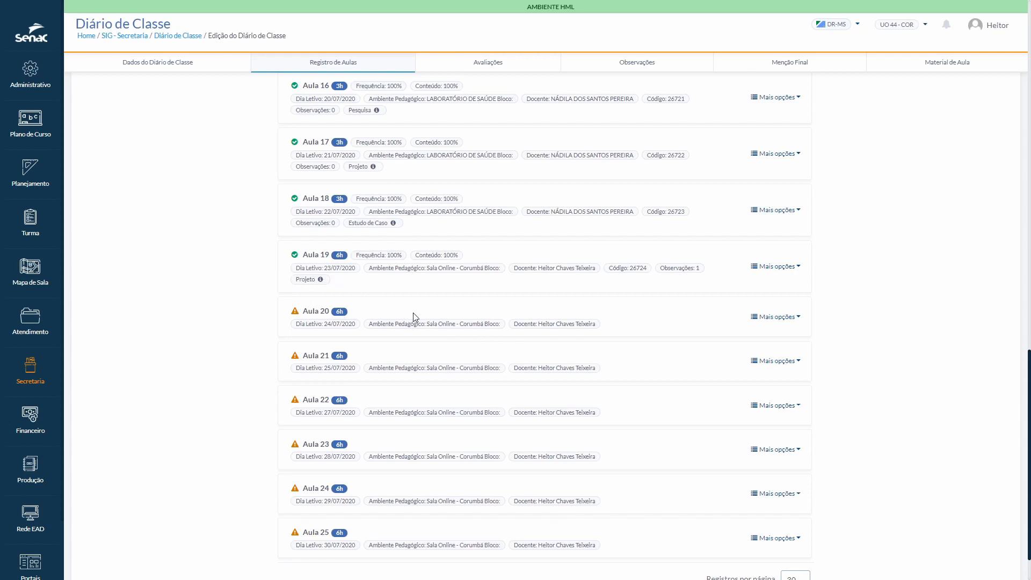
Step: Look at the actions available for Aula 19 and open the diary's Avaliações section
click(799, 269)
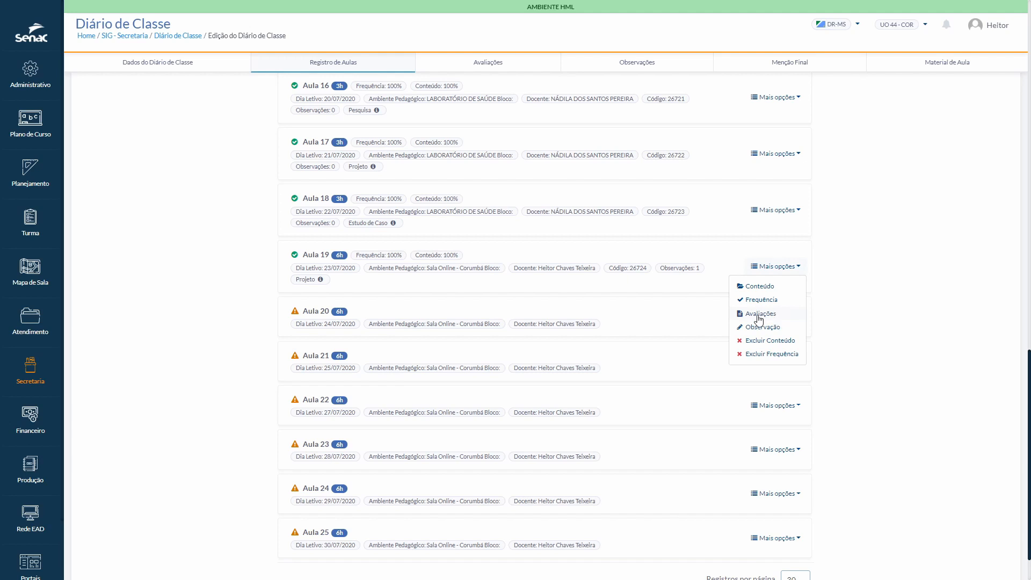
click(498, 64)
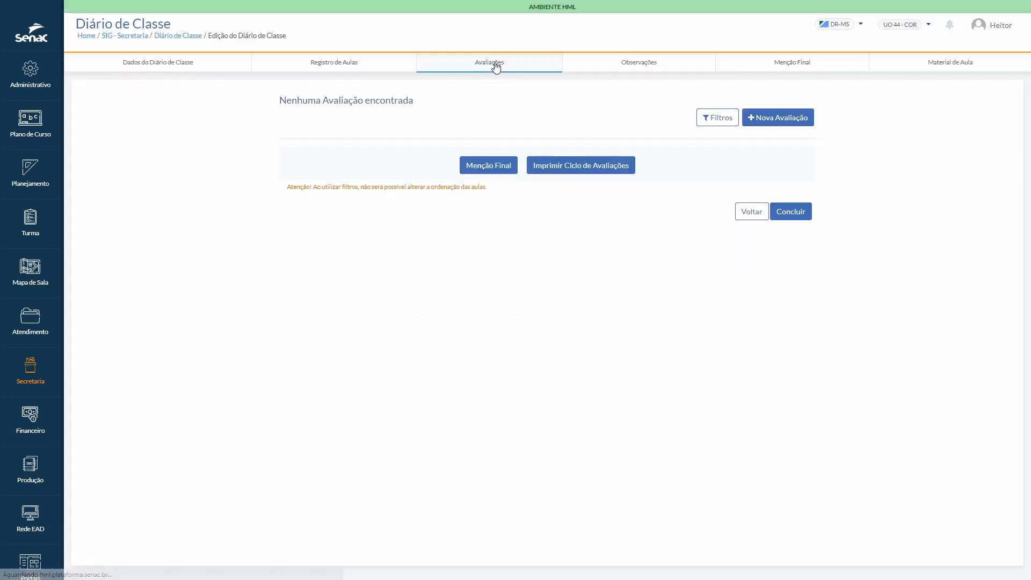